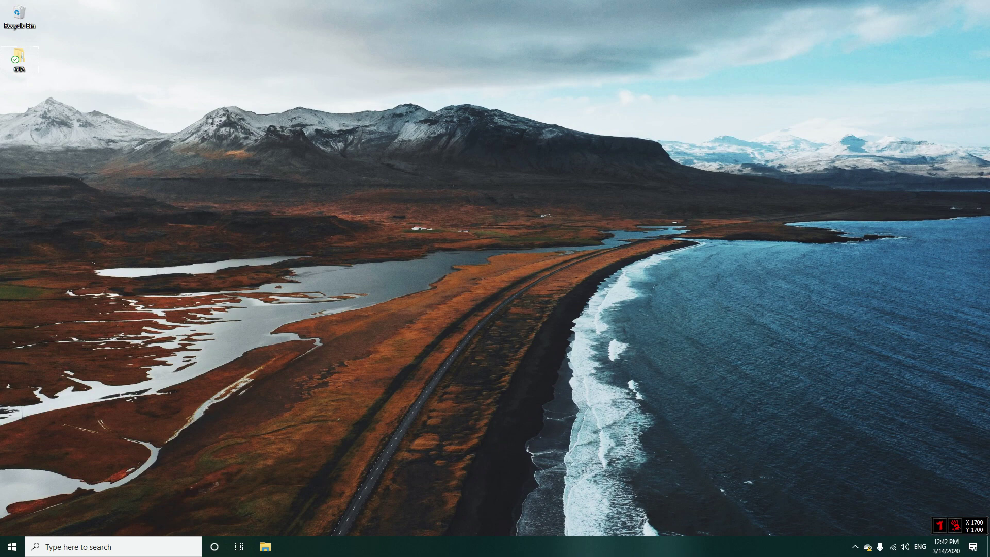
# Launch Blender and dismiss its splash screen
pyautogui.click(13, 547)
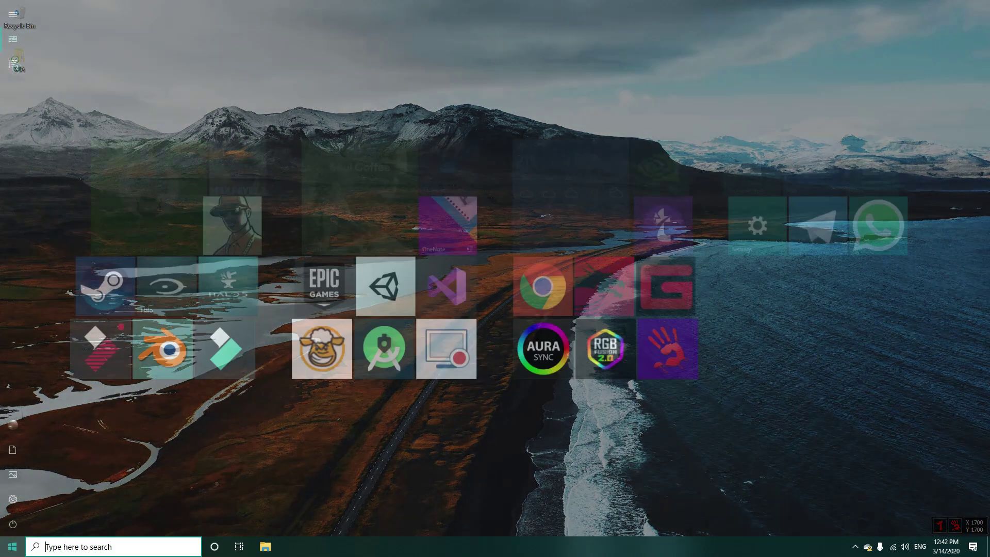
pyautogui.click(142, 354)
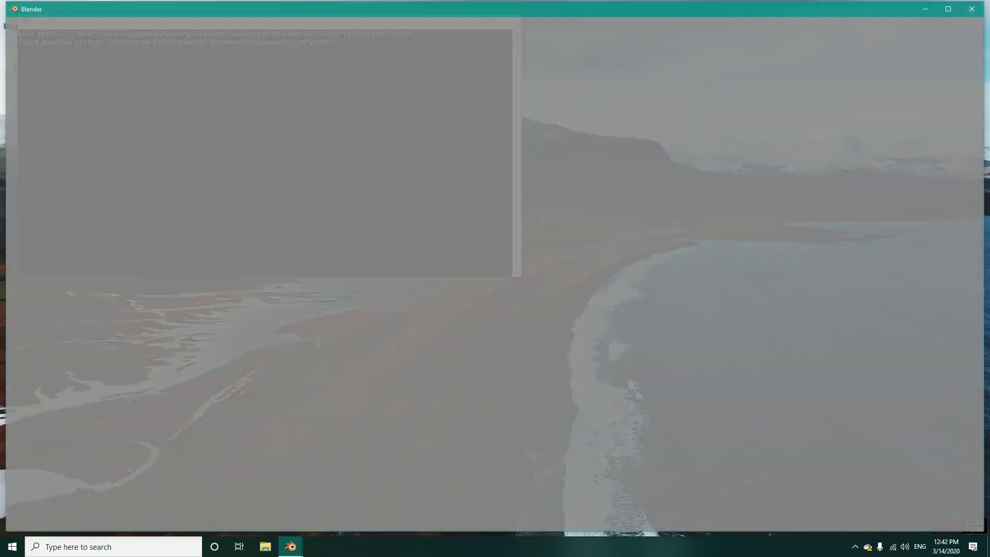
pyautogui.press('Escape')
# Delete the default cube, lamp and camera from the scene and maximize the Blender window
pyautogui.press('x')
pyautogui.click(671, 223)
pyautogui.rightClick(583, 78)
pyautogui.press('x')
pyautogui.click(584, 78)
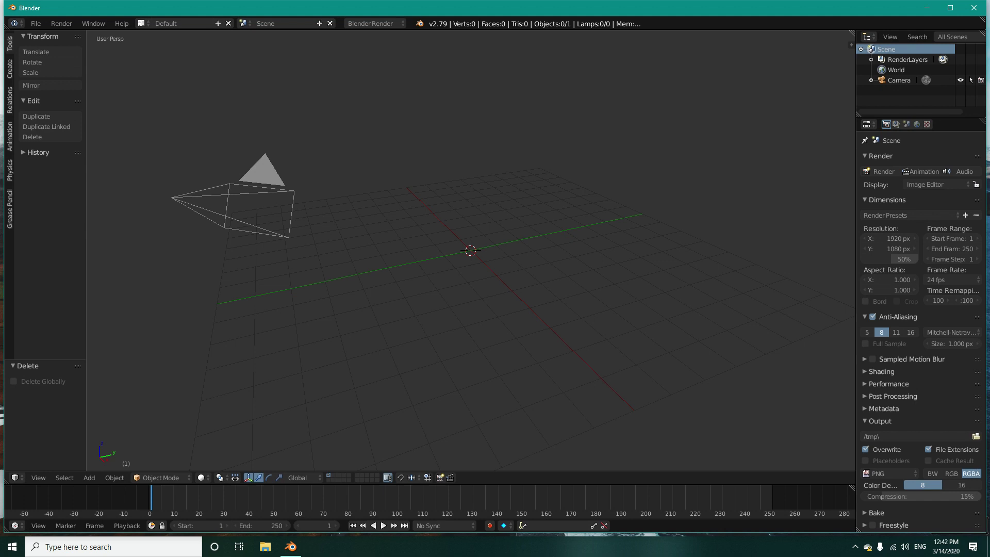
pyautogui.rightClick(168, 198)
pyautogui.press('x')
pyautogui.click(160, 200)
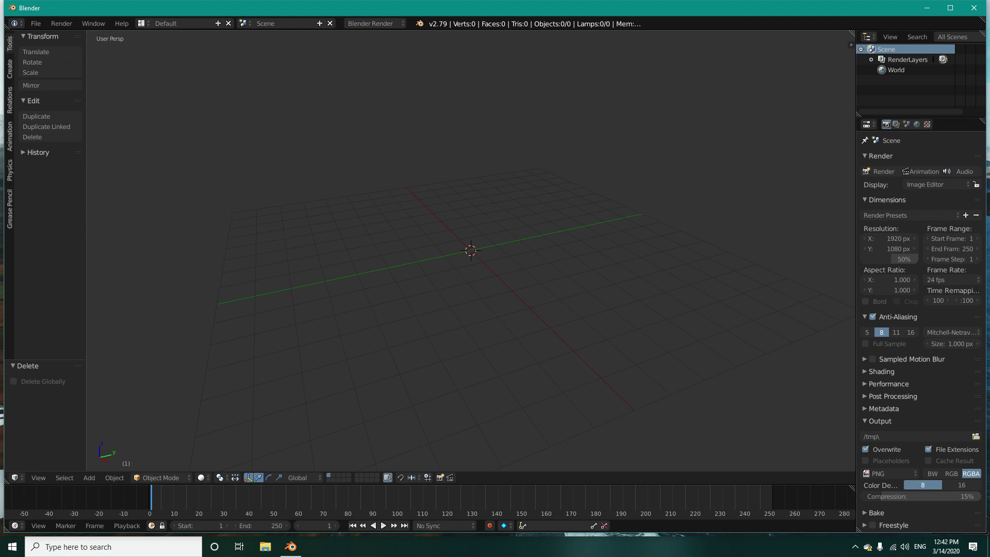
pyautogui.click(951, 8)
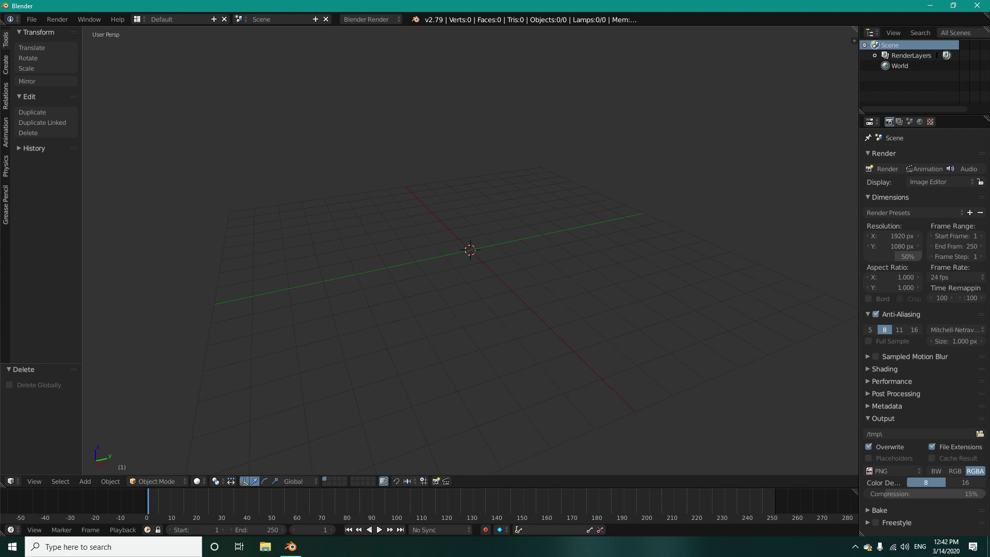
# Open the add-on settings in User Preferences and start installing an add-on from a file
pyautogui.click(32, 19)
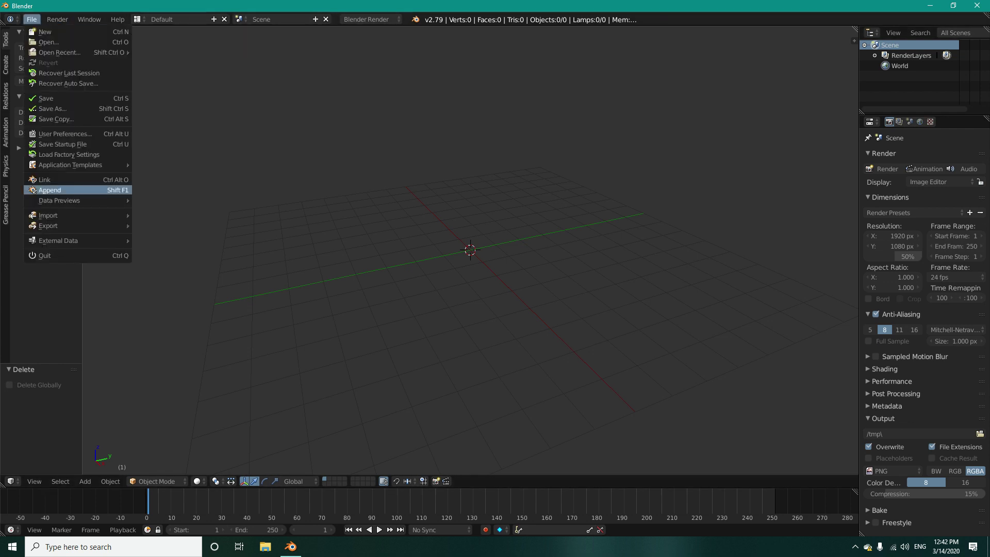
pyautogui.click(65, 133)
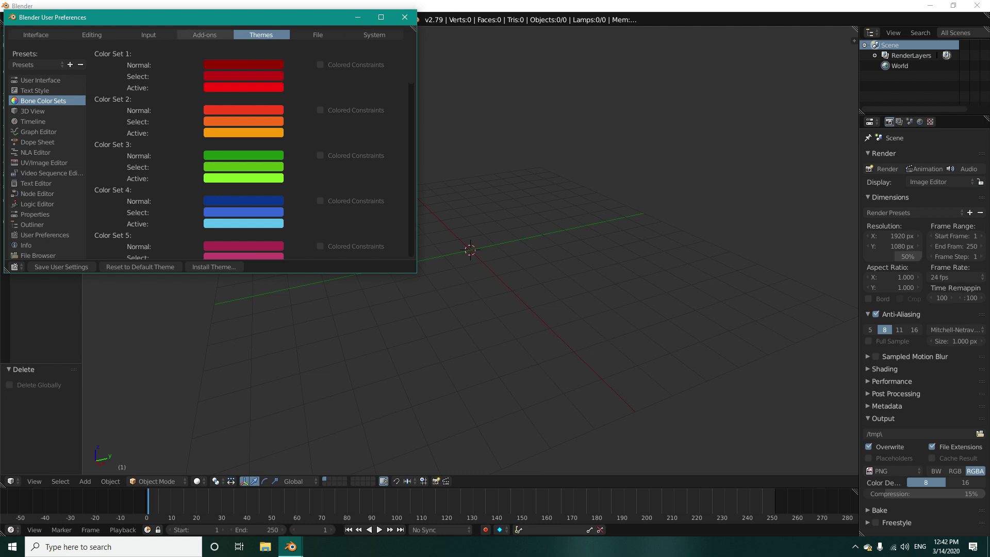
pyautogui.click(205, 35)
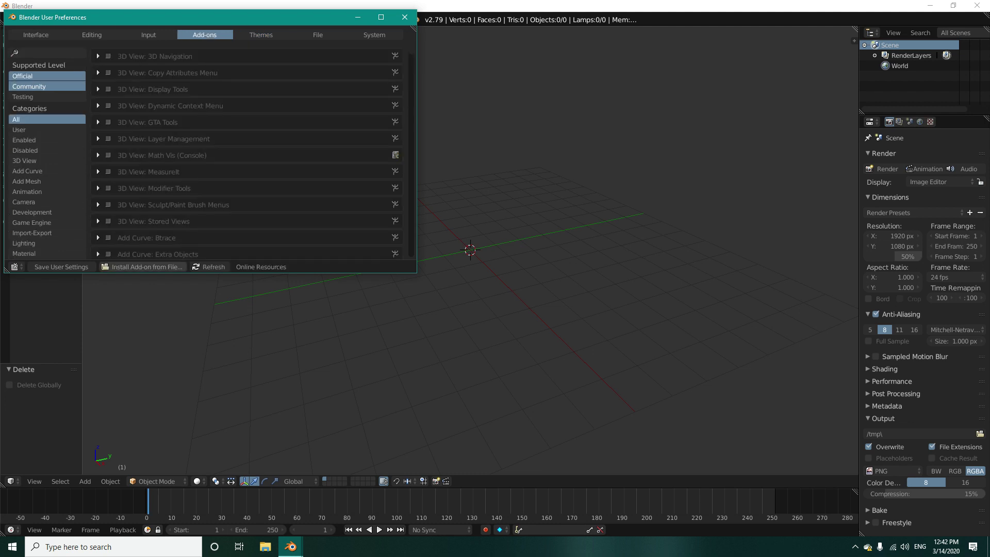
pyautogui.click(144, 267)
# Switch to File Explorer to look for the gtatools_for_blender_120812_R archive in Downloads, then return to Blender
pyautogui.click(265, 547)
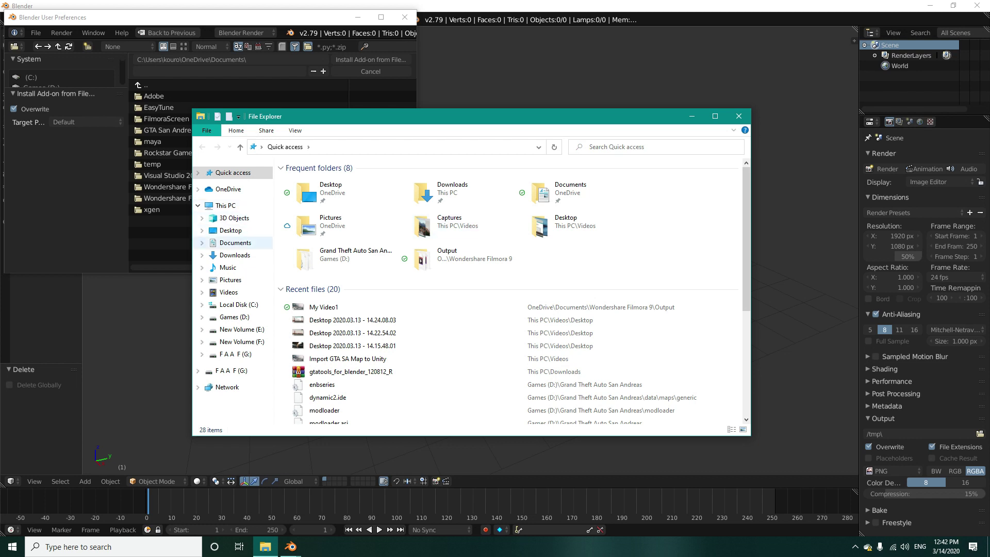
pyautogui.click(234, 255)
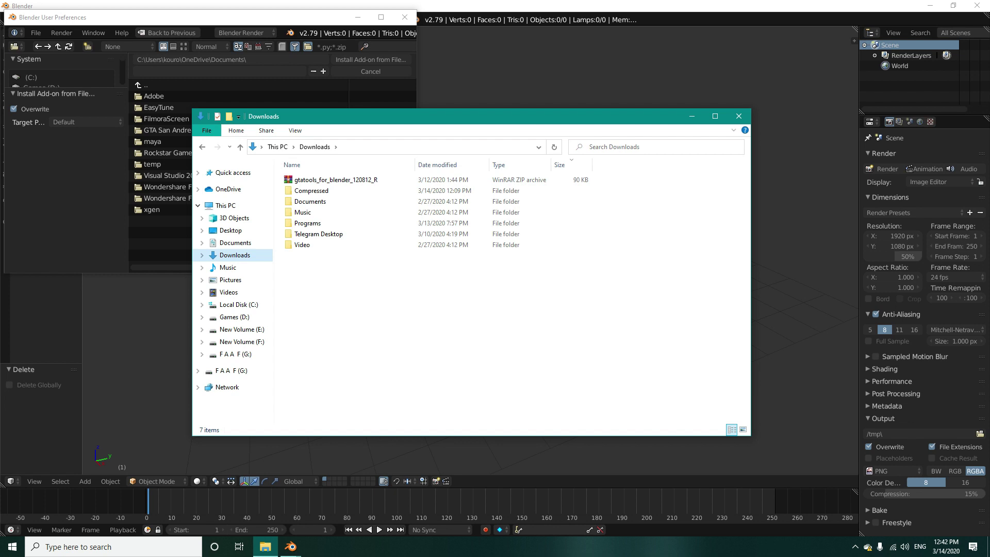
pyautogui.moveTo(399, 116); pyautogui.dragTo(541, 147)
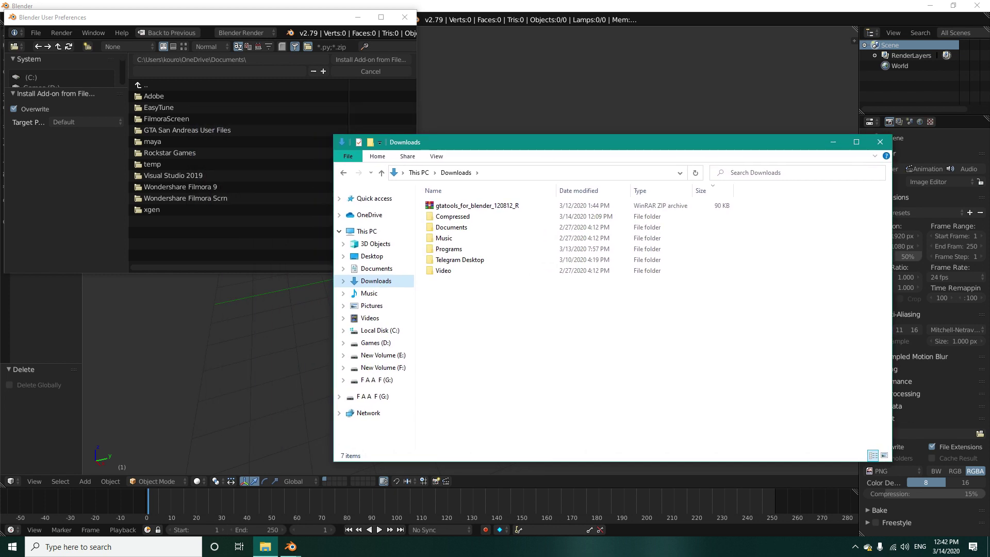
pyautogui.hotkey('alt', 'Tab')
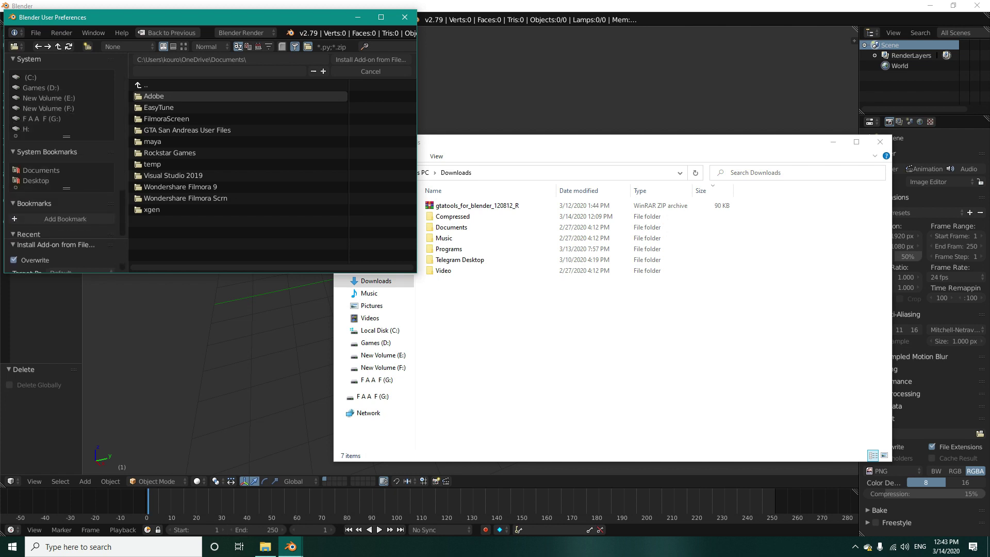
# Install the add-on gtatools_for_blender_120812_R.zip from the Downloads folder inside the user's profile on drive C
pyautogui.click(30, 78)
pyautogui.click(155, 233)
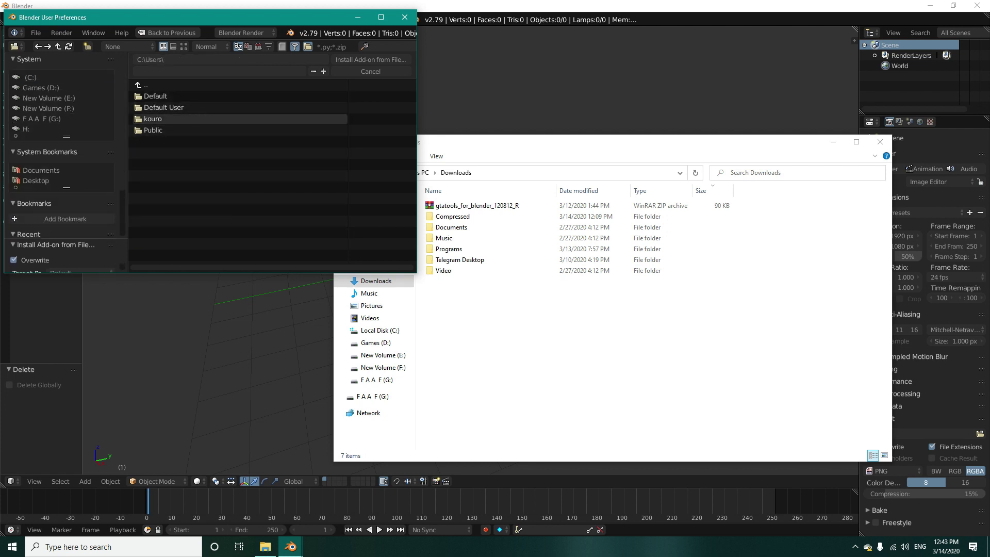
pyautogui.click(153, 119)
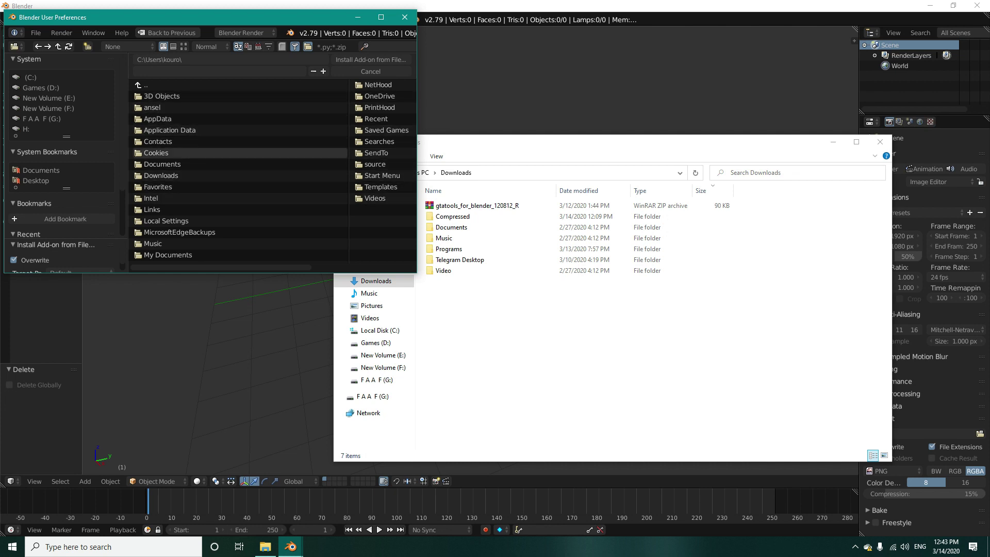
pyautogui.click(161, 175)
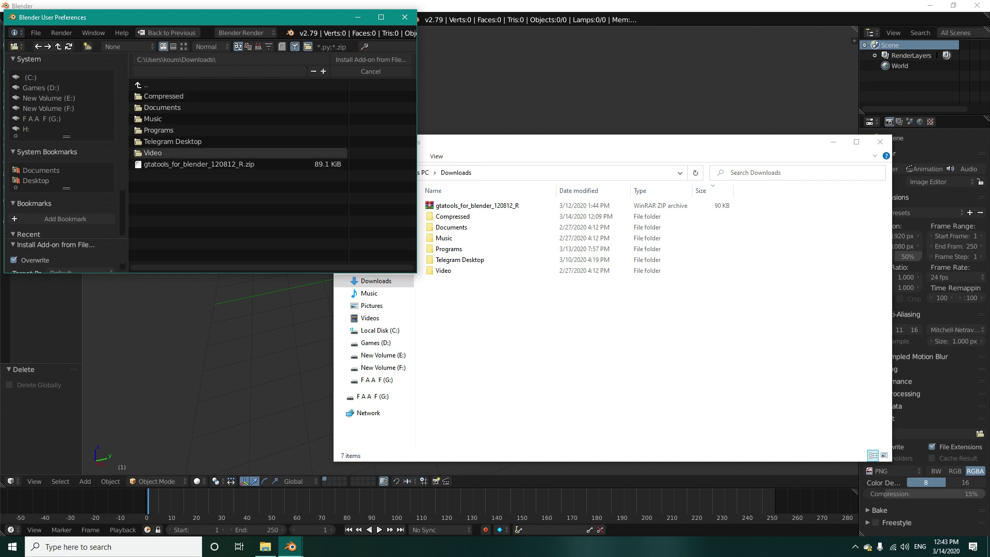
pyautogui.click(199, 164)
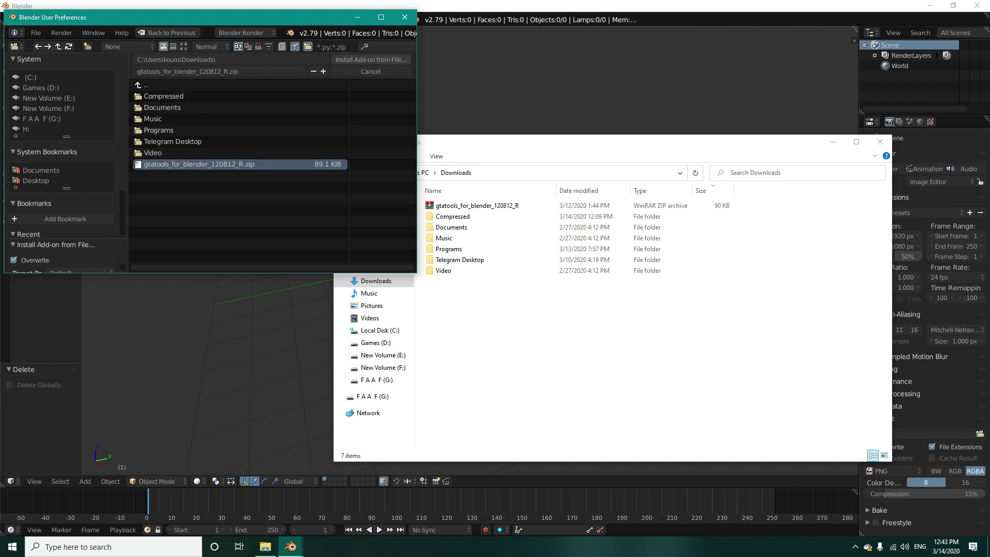
pyautogui.click(371, 60)
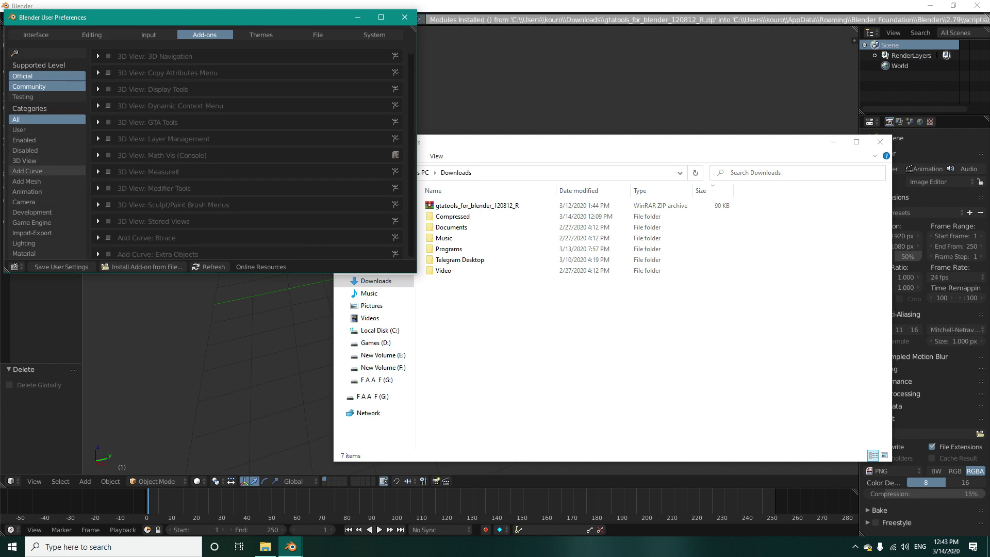
# Enable the 3D View: GTA Tools add-on and close the User Preferences and File Explorer windows
pyautogui.click(36, 160)
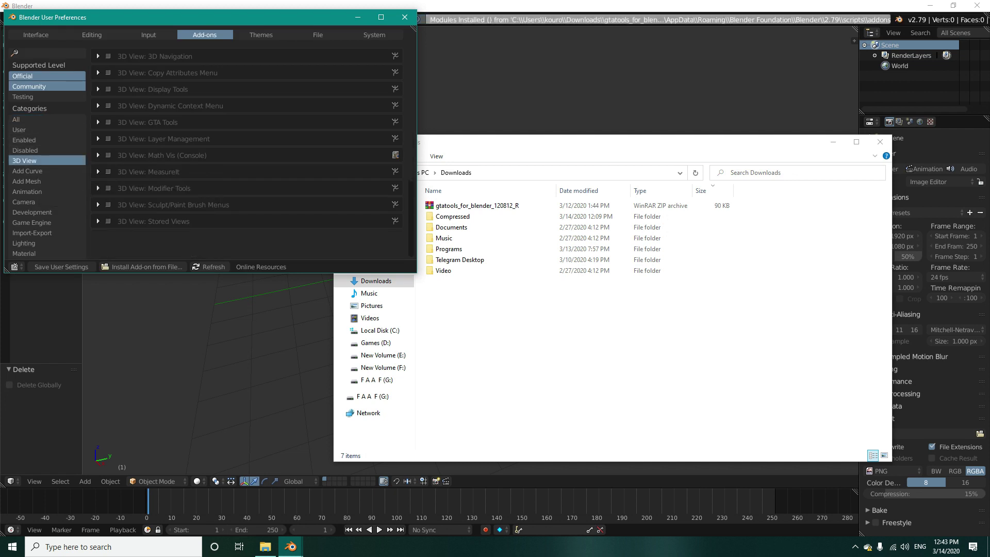
pyautogui.click(108, 122)
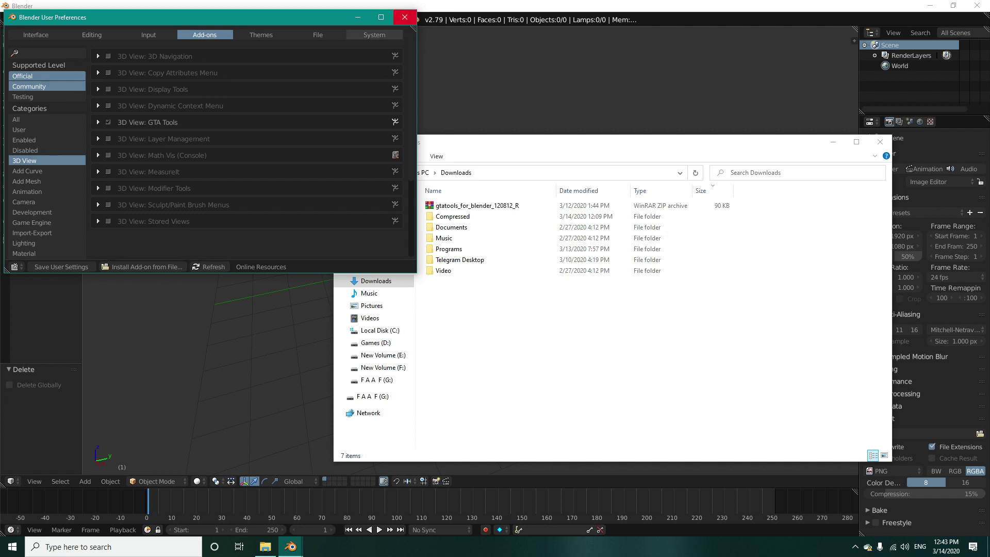
pyautogui.click(405, 17)
pyautogui.click(880, 142)
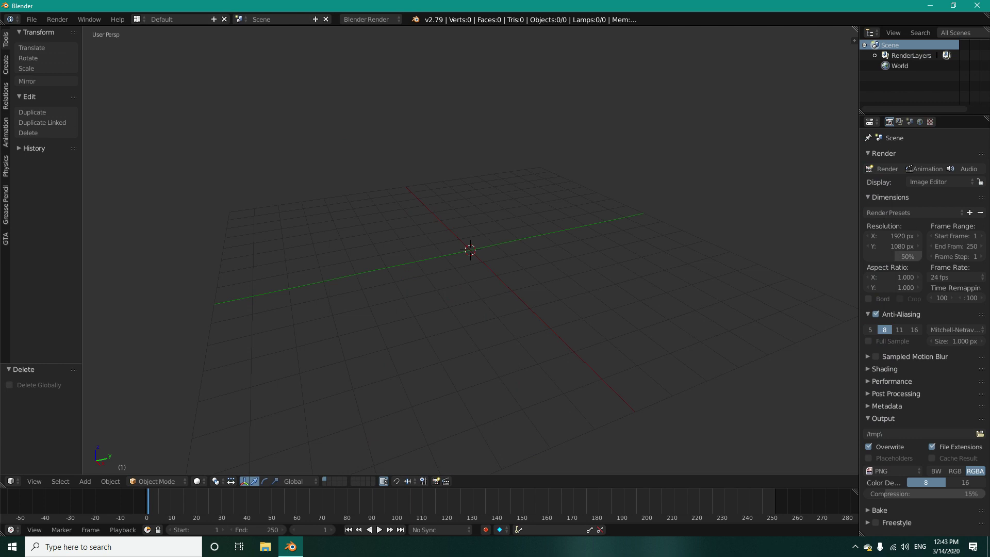
# Show the widened GTA tools and set the GTA SA folder for map import to D:\Grand Theft Auto San Andreas
pyautogui.click(6, 238)
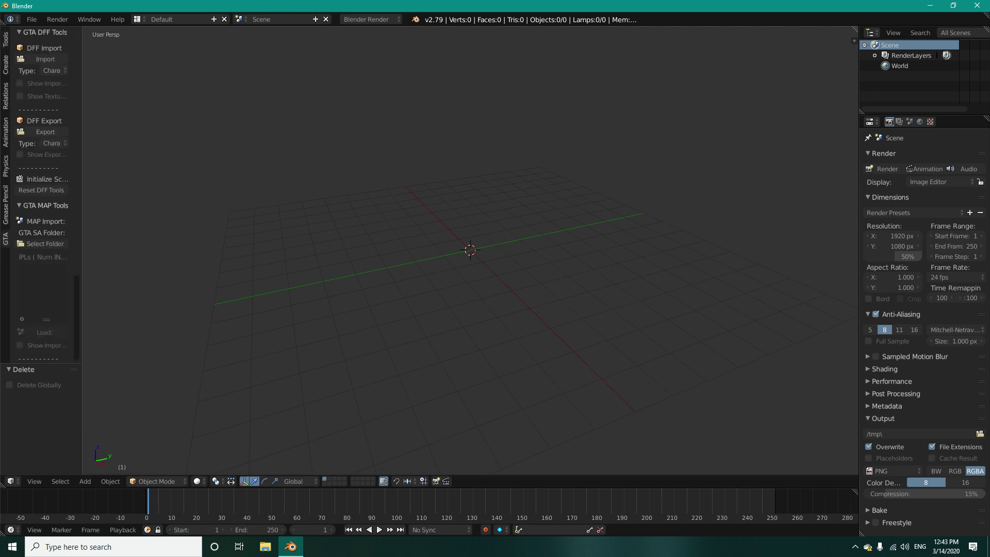
pyautogui.moveTo(82, 258); pyautogui.dragTo(145, 258)
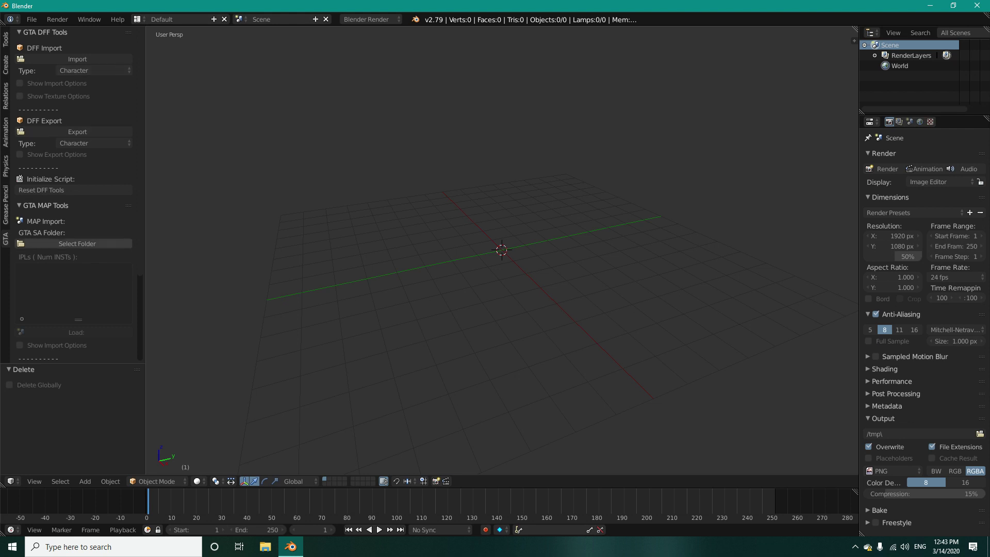
pyautogui.click(77, 244)
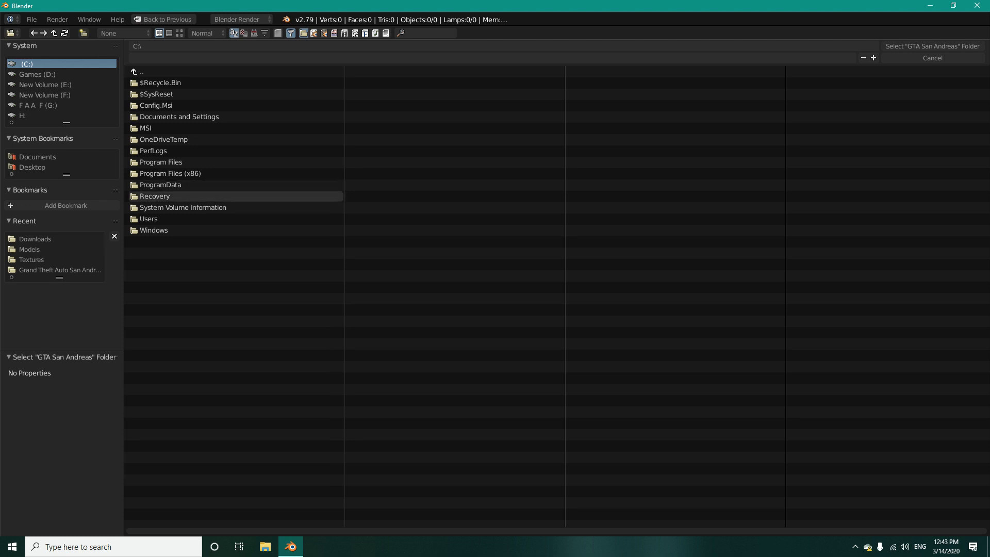
pyautogui.click(37, 74)
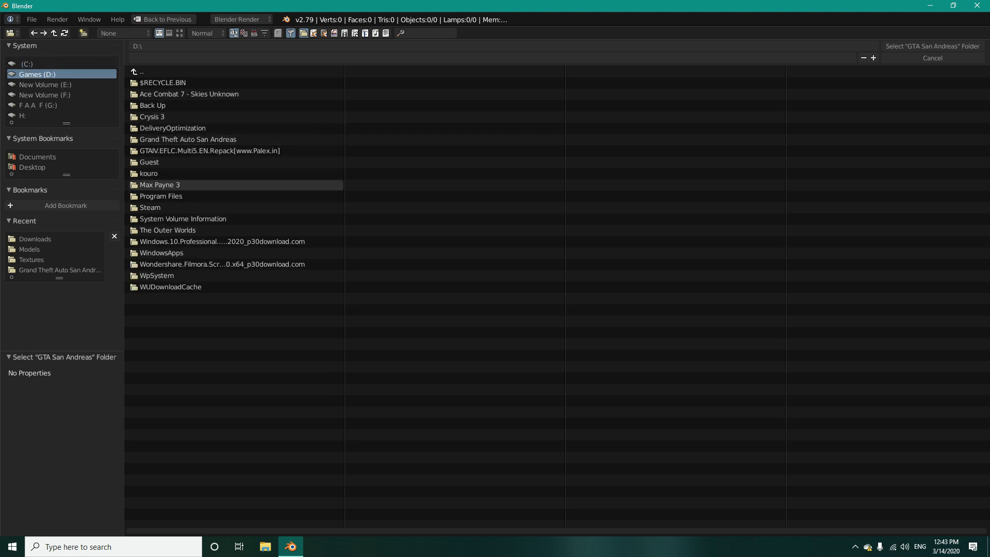
pyautogui.click(187, 140)
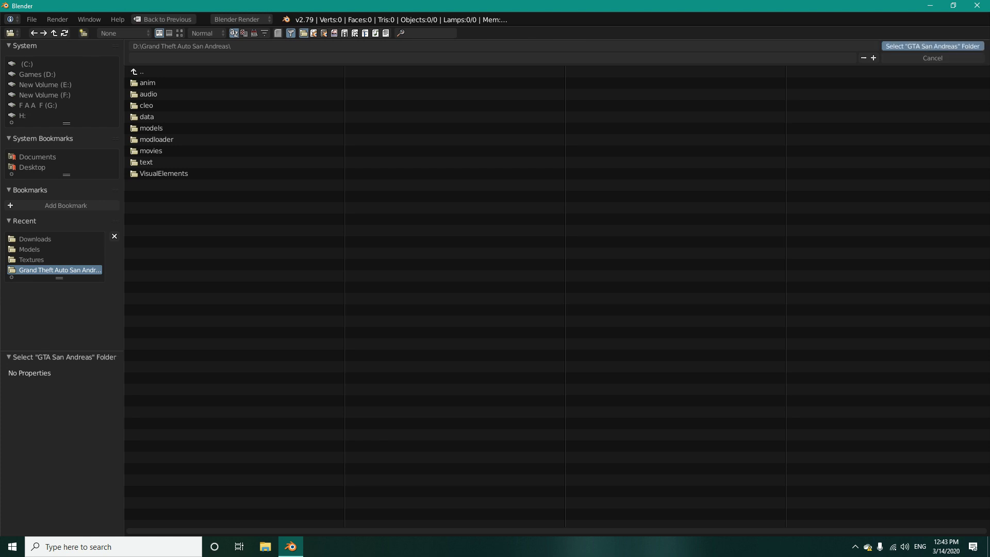
pyautogui.click(932, 46)
# Select the lae2 IPL as the map section to load and show the map import options
pyautogui.scroll(-3, 77, 191)
pyautogui.scroll(-2, 77, 226)
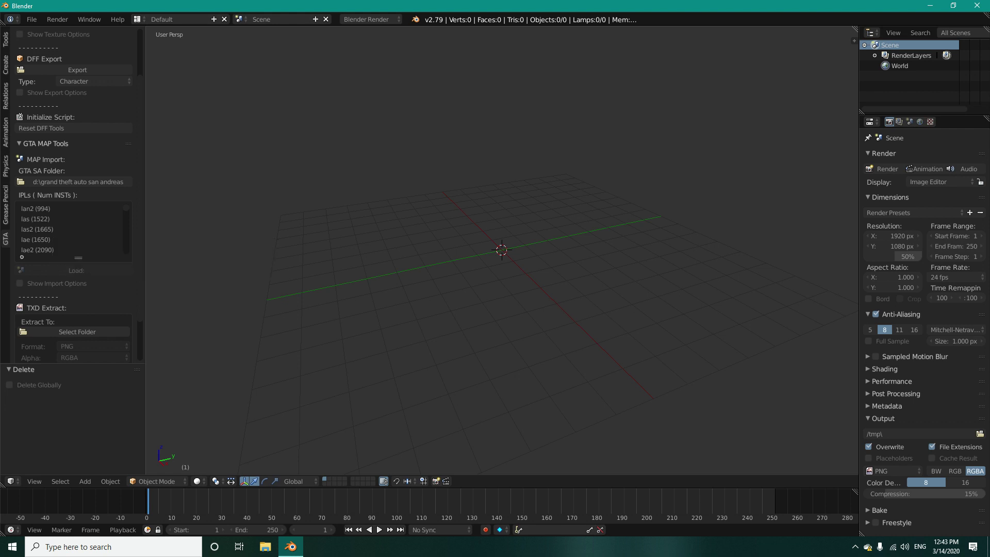
pyautogui.click(67, 250)
pyautogui.scroll(-4, 67, 229)
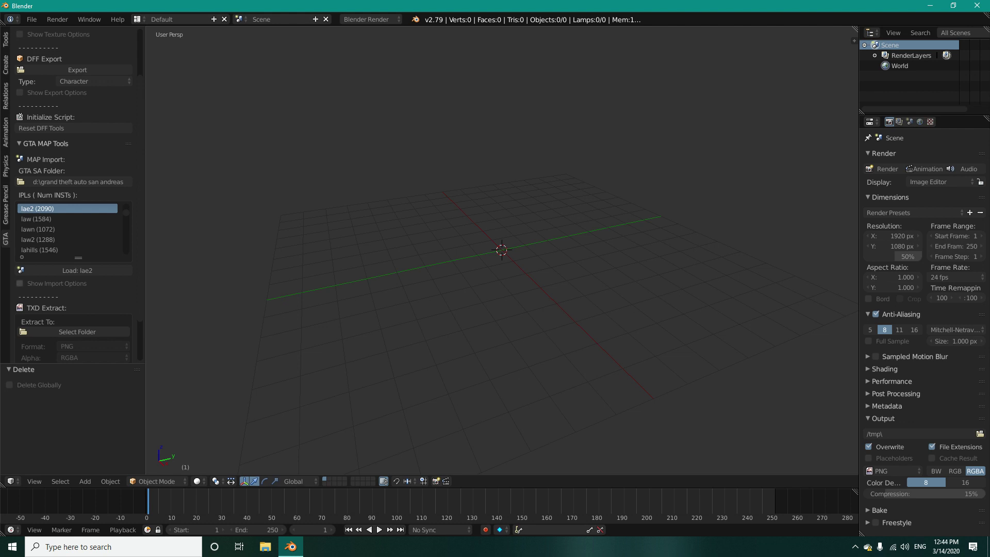
pyautogui.click(19, 283)
pyautogui.scroll(-4, 67, 229)
pyautogui.scroll(-5, 72, 310)
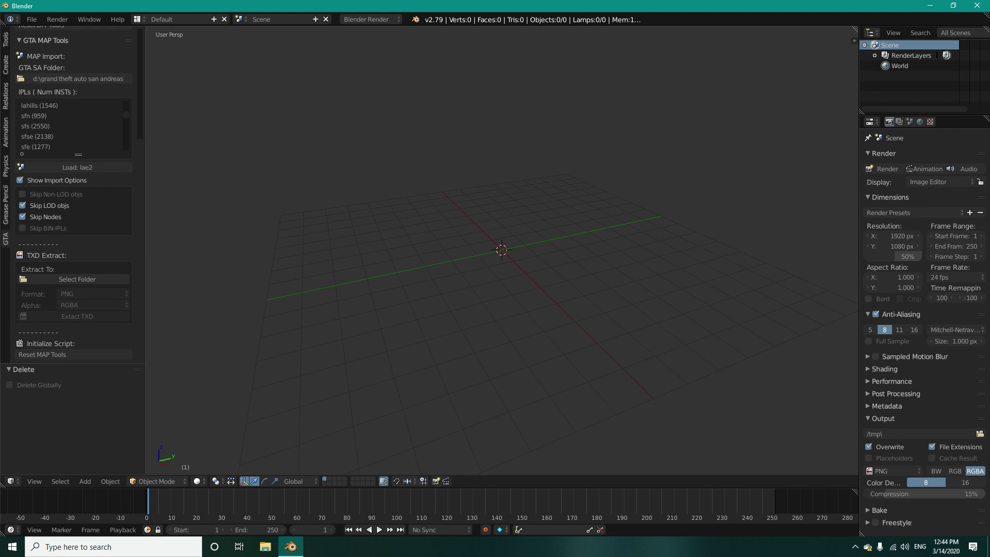
pyautogui.click(22, 205)
pyautogui.click(22, 193)
pyautogui.click(22, 194)
pyautogui.click(22, 205)
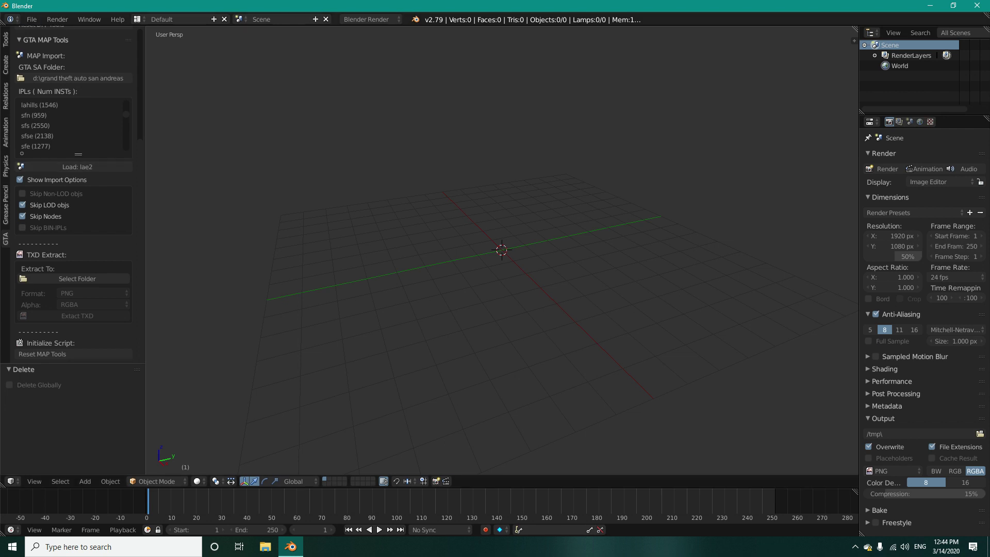
# Show Blender's system console and move its window clear of the GTA map tools
pyautogui.click(31, 19)
pyautogui.moveTo(89, 20)
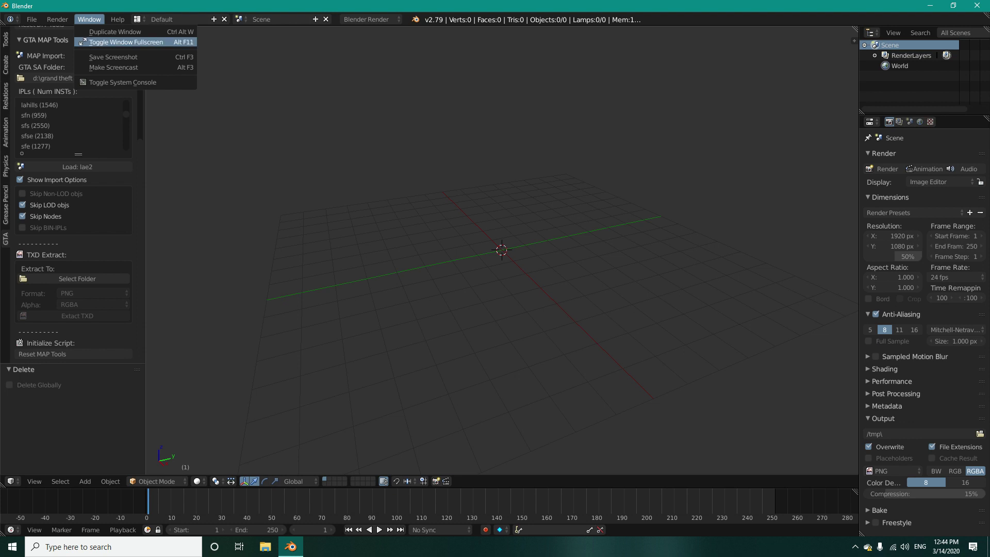
pyautogui.click(122, 82)
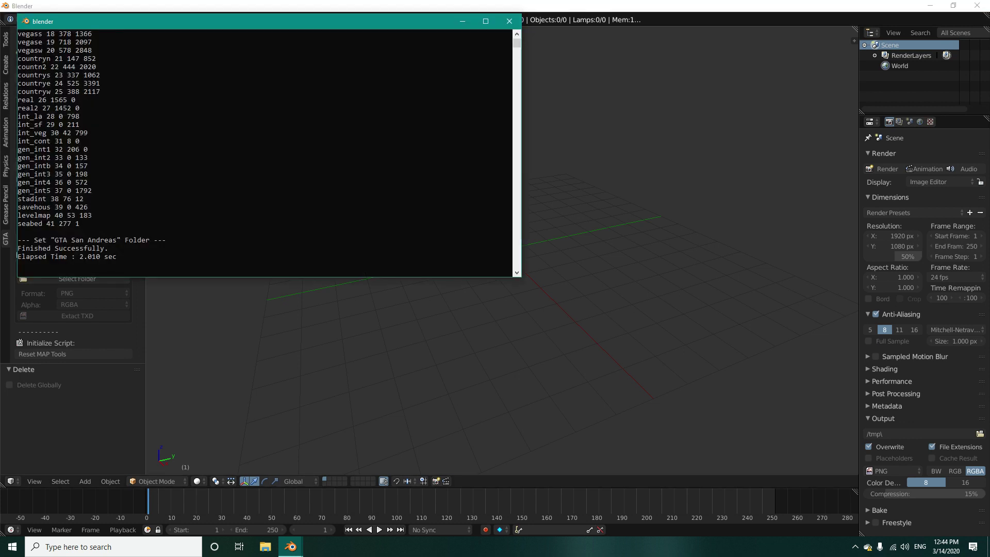
pyautogui.moveTo(178, 34); pyautogui.dragTo(355, 33)
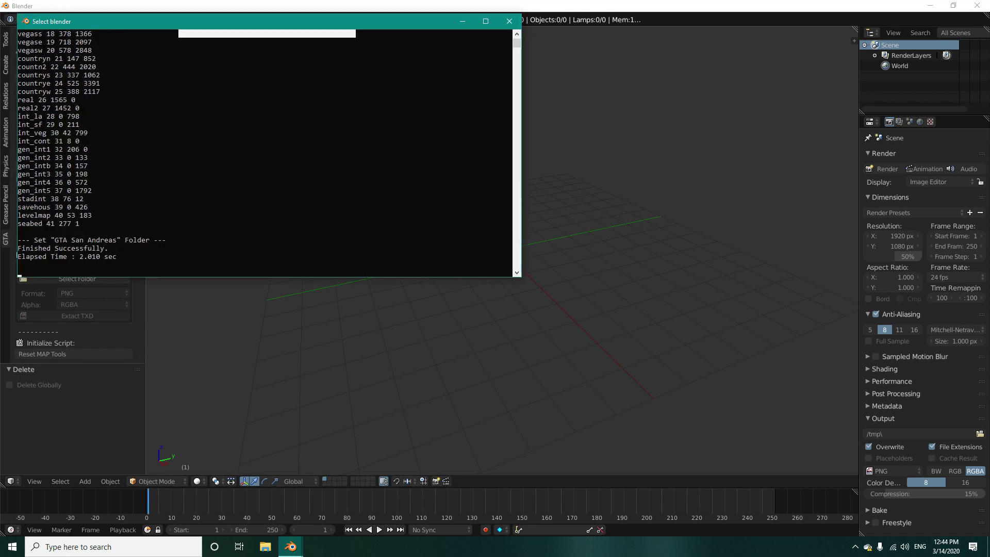
pyautogui.moveTo(294, 25); pyautogui.dragTo(622, 87)
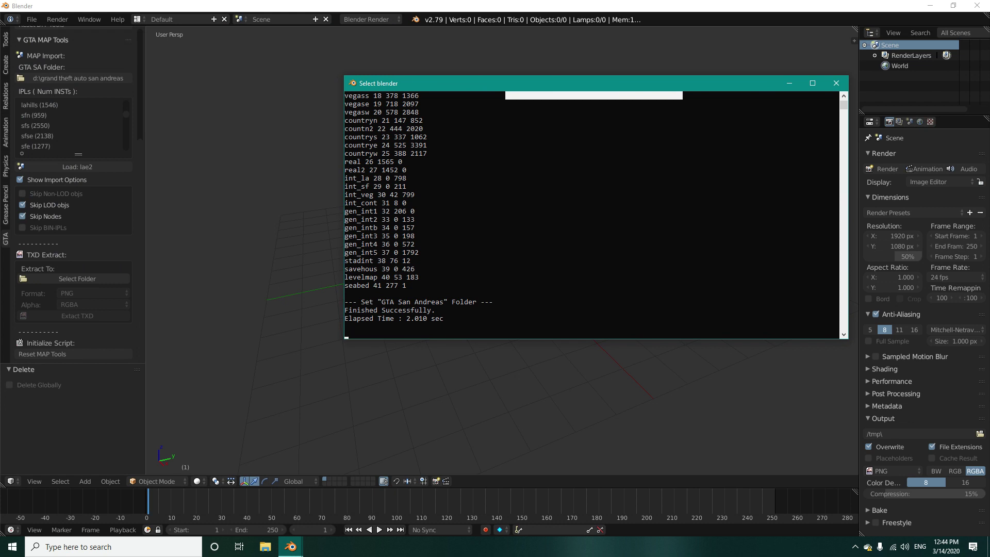
# Load the lae2 map objects with the system console brought forward to follow progress, and minimize the console
pyautogui.click(77, 166)
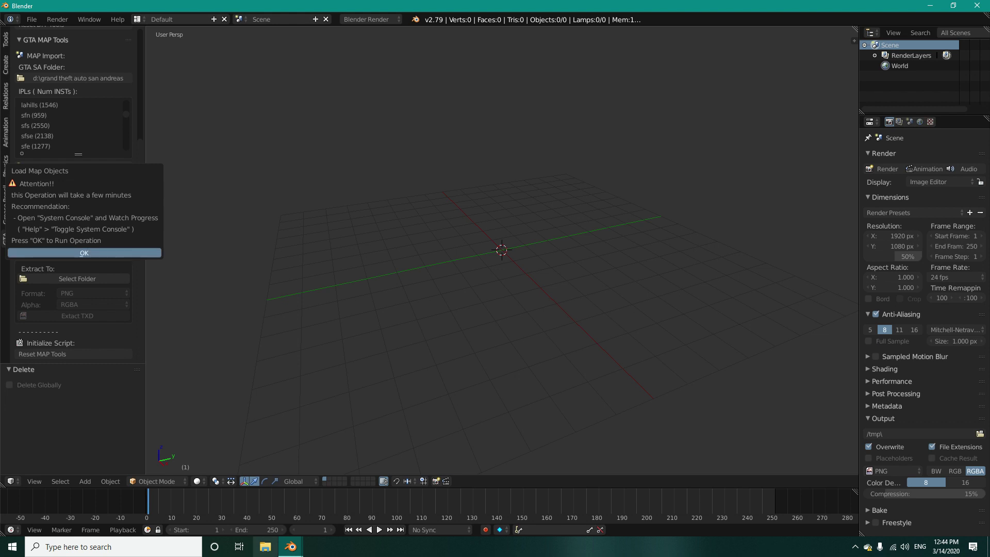
pyautogui.moveTo(290, 546)
pyautogui.click(347, 499)
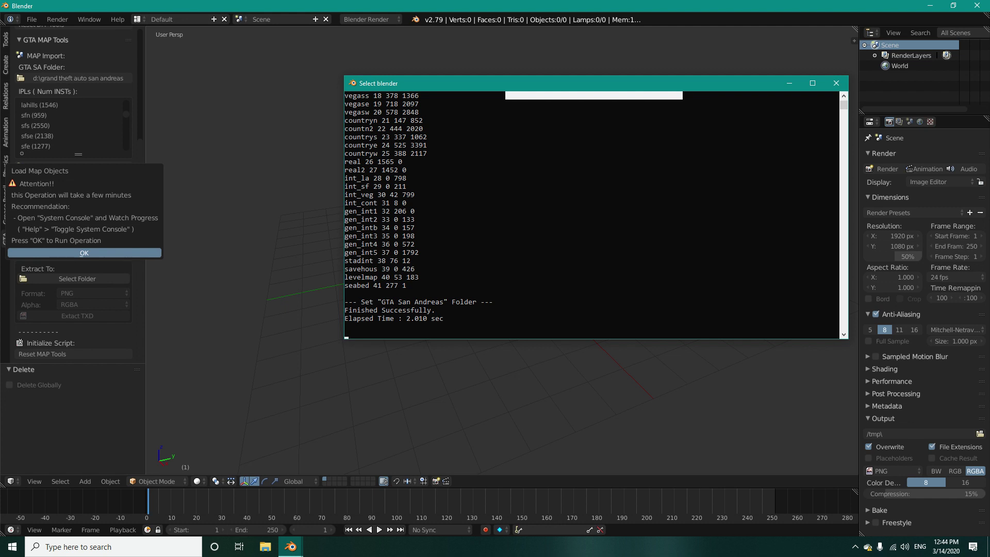
pyautogui.scroll(-2, 592, 215)
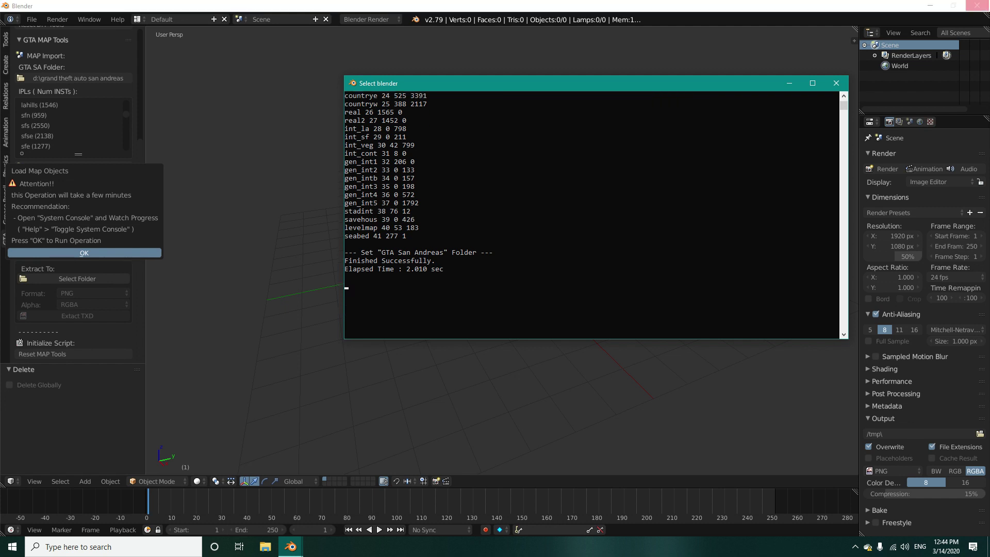
pyautogui.click(84, 253)
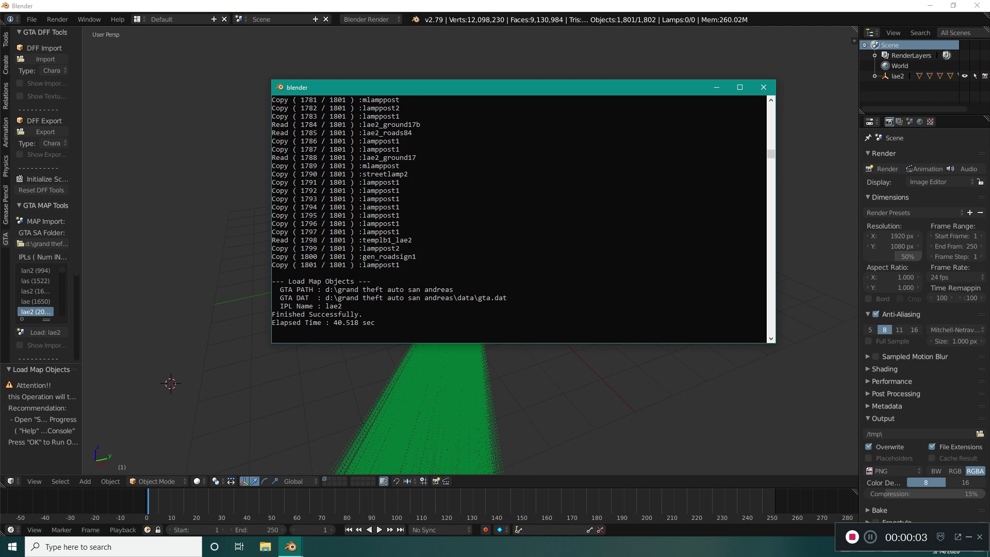
pyautogui.click(716, 87)
# Select all objects of the imported lae2 map, including their parent empty
pyautogui.moveTo(495, 278)
pyautogui.mouseDown(button='middle')
pyautogui.moveTo(485, 232)
pyautogui.moveTo(486, 263)
pyautogui.mouseUp(button='middle')
pyautogui.scroll(-12, 471, 250)
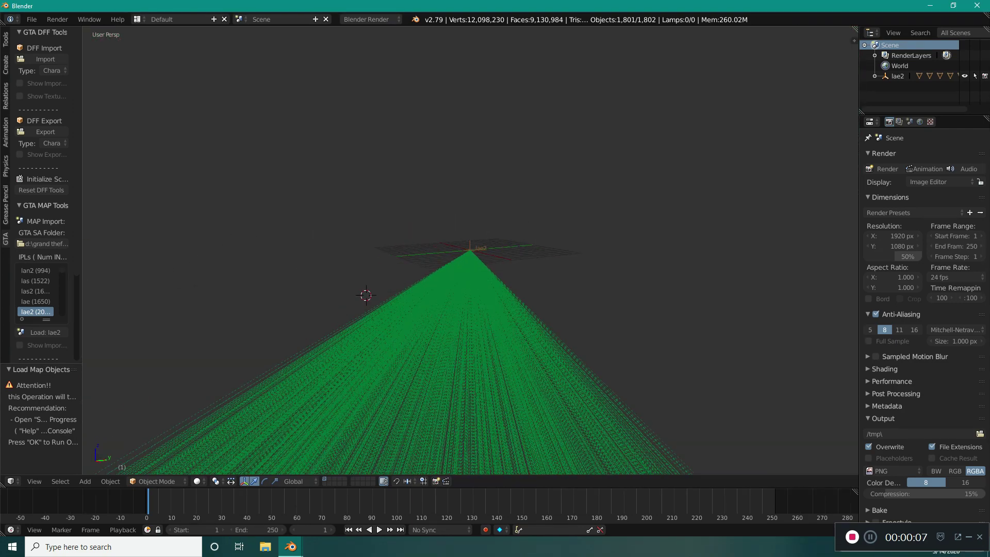
pyautogui.scroll(-20, 471, 250)
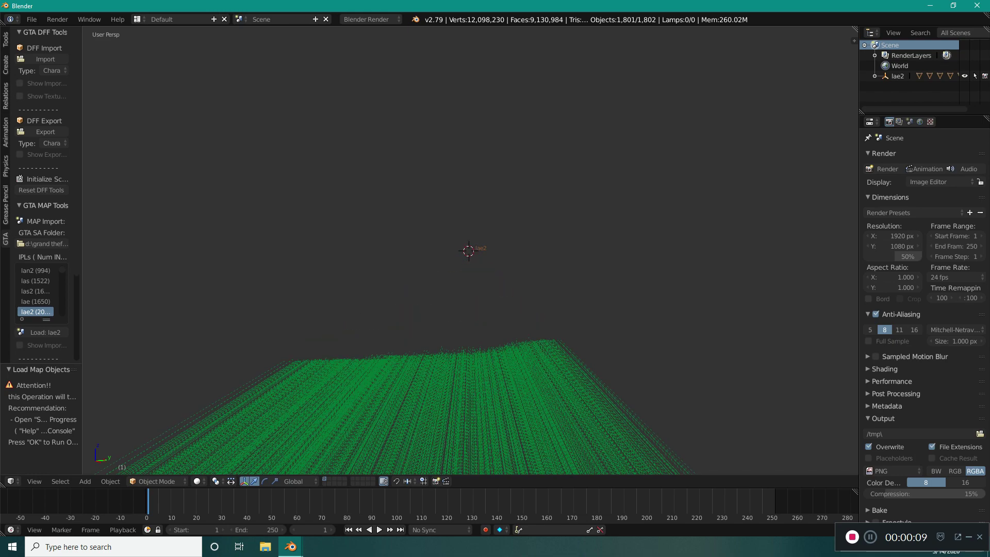
pyautogui.moveTo(470, 273); pyautogui.dragTo(470, 366, button='middle')
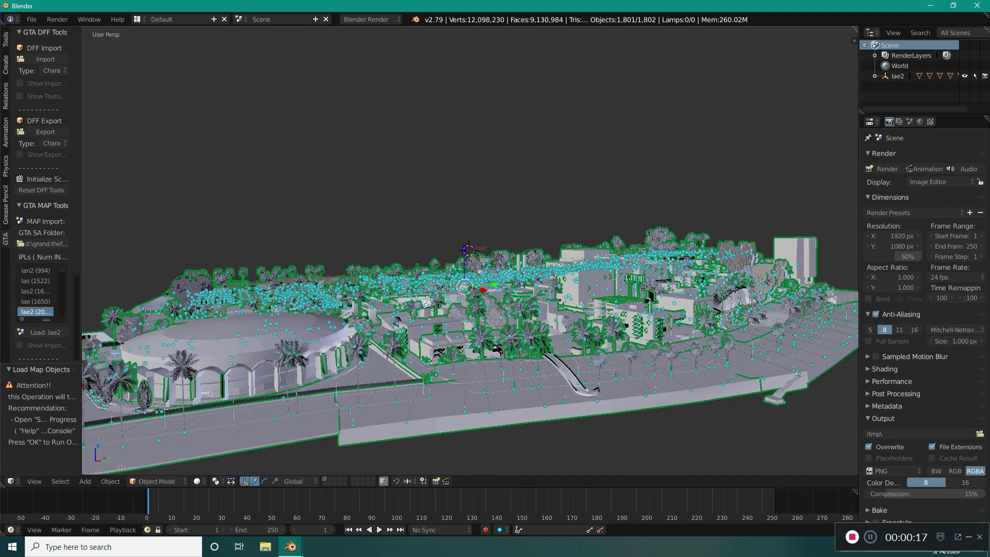
pyautogui.press('a')
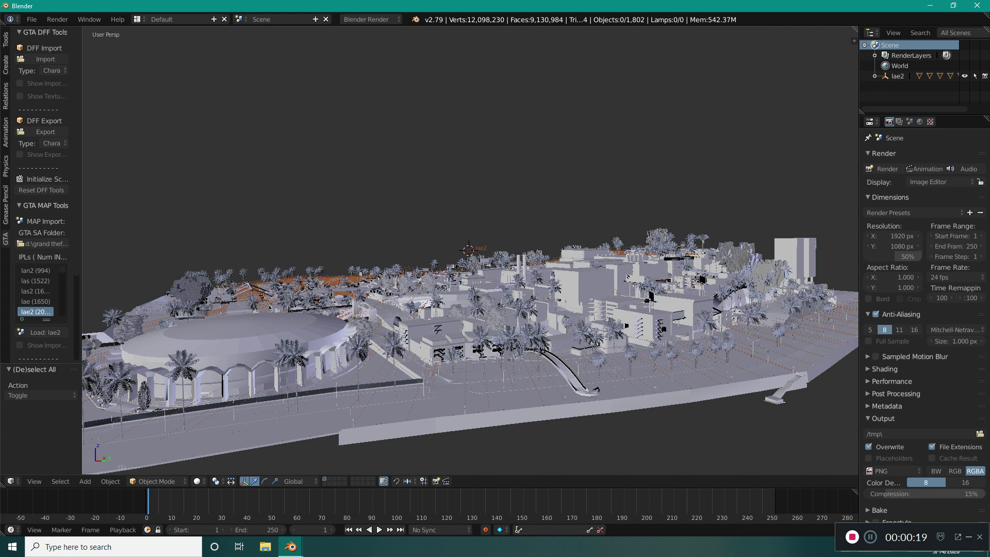
pyautogui.press('a')
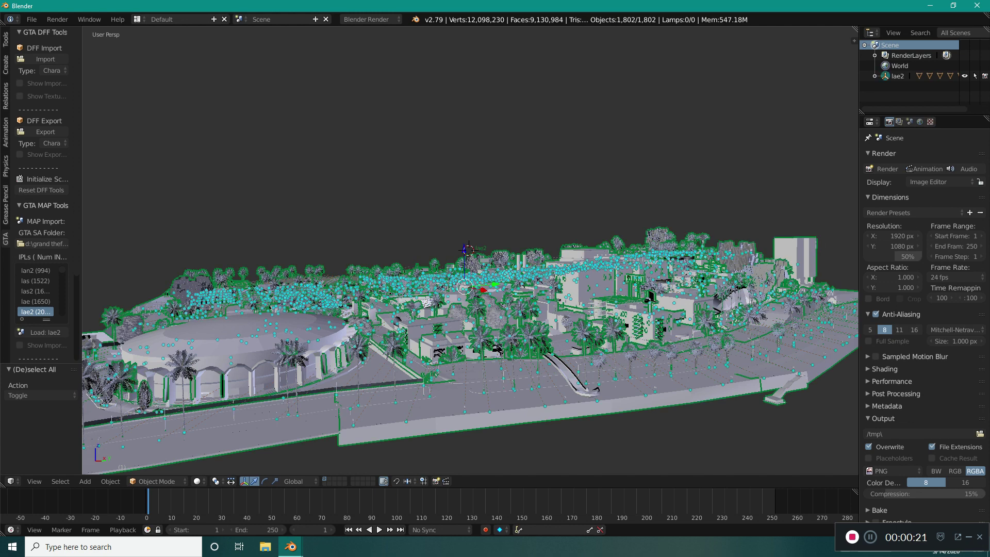
# Set the TXD texture extraction folder to the Textures folder inside the desktop's GTA folder
pyautogui.scroll(-5, 36, 291)
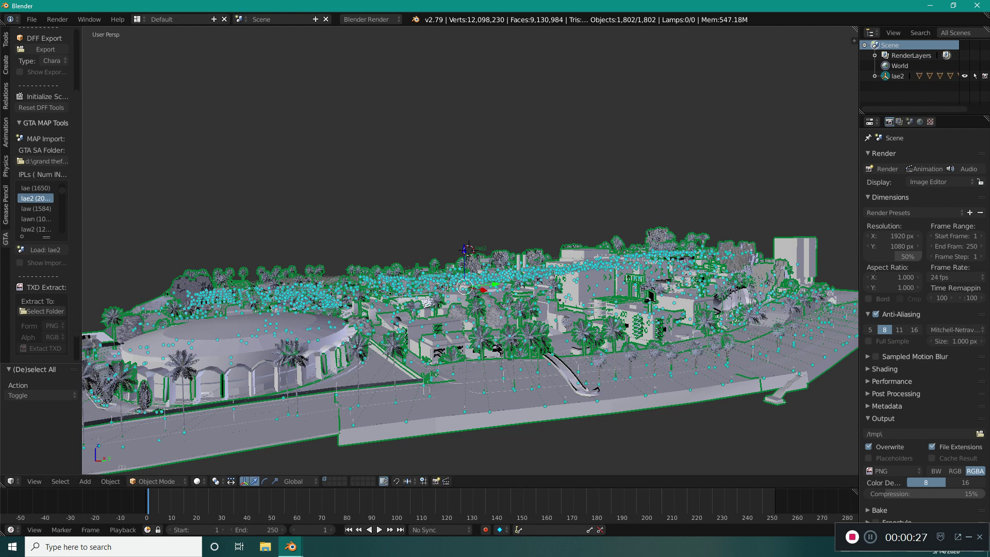
pyautogui.click(46, 311)
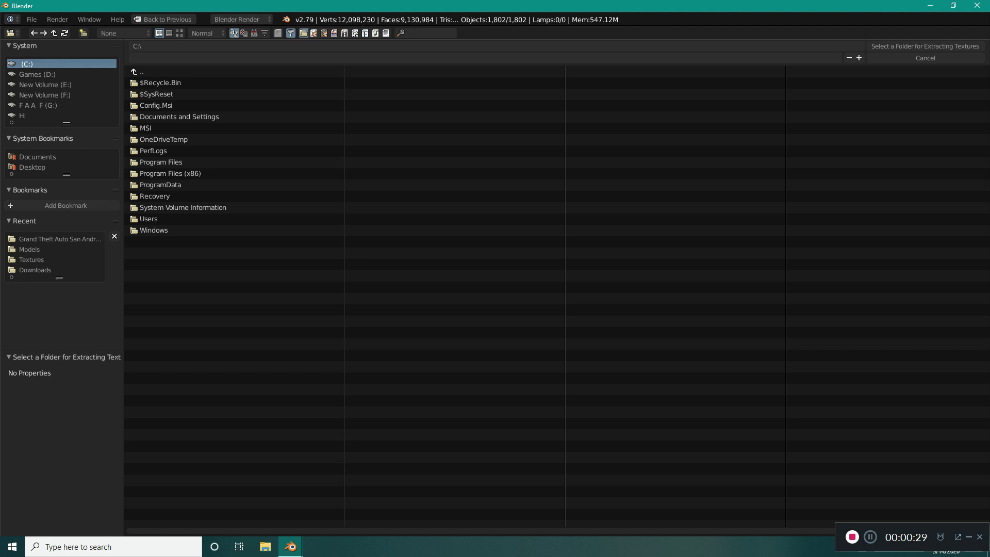
pyautogui.click(32, 167)
pyautogui.click(147, 83)
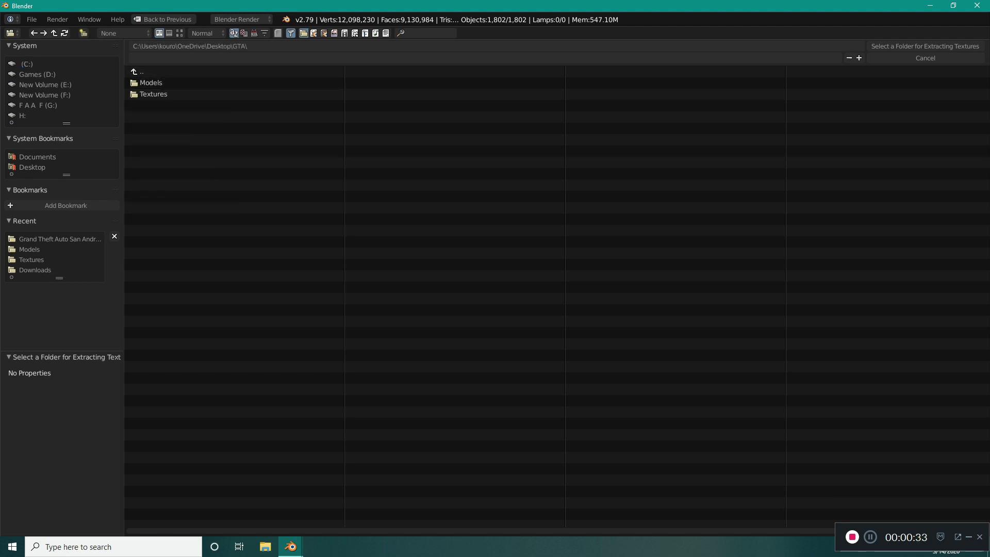
pyautogui.click(153, 94)
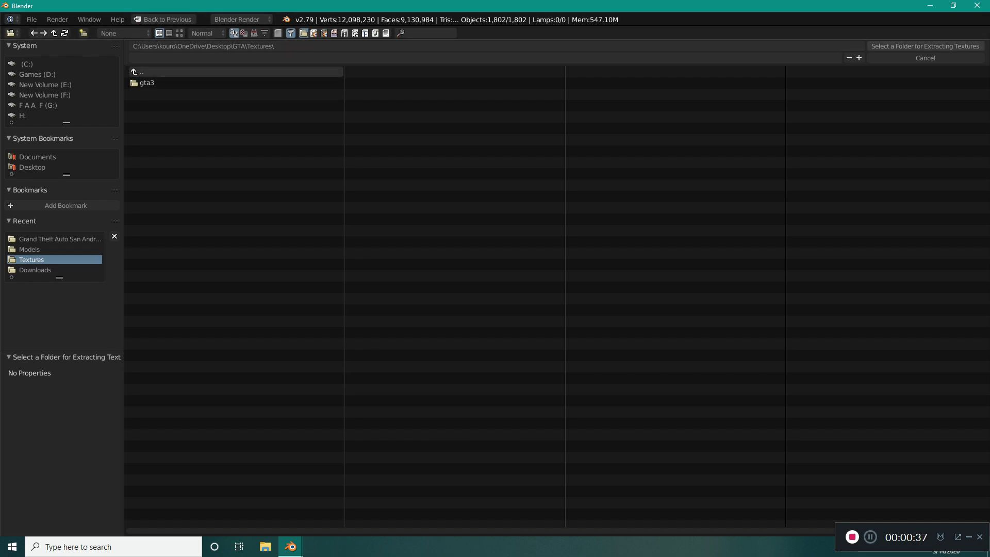
pyautogui.press('Return')
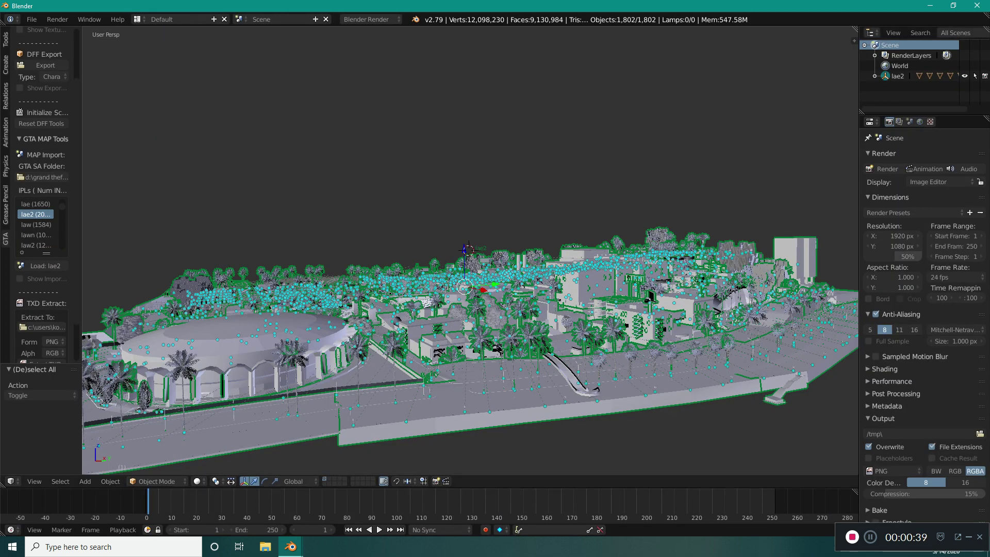
# Extract the map's TXD textures as PNG with RGBA alpha, following progress in the system console and hiding it at the end
pyautogui.scroll(-3, 42, 206)
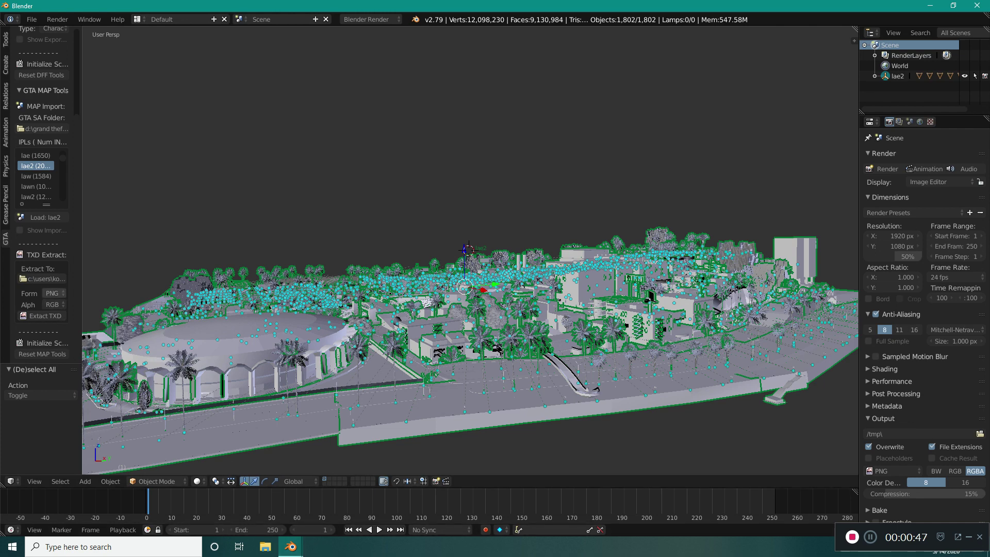
pyautogui.moveTo(82, 301); pyautogui.dragTo(150, 303)
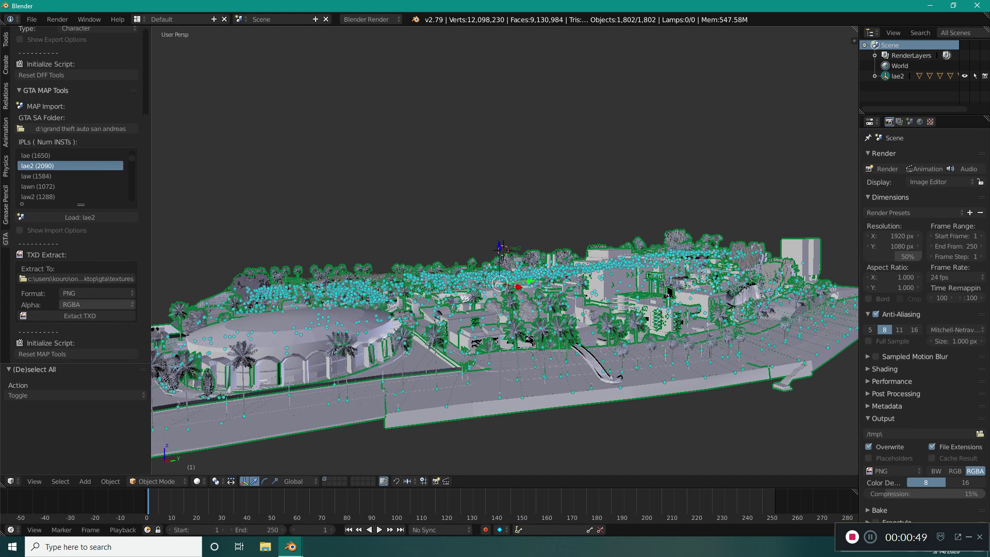
pyautogui.click(291, 547)
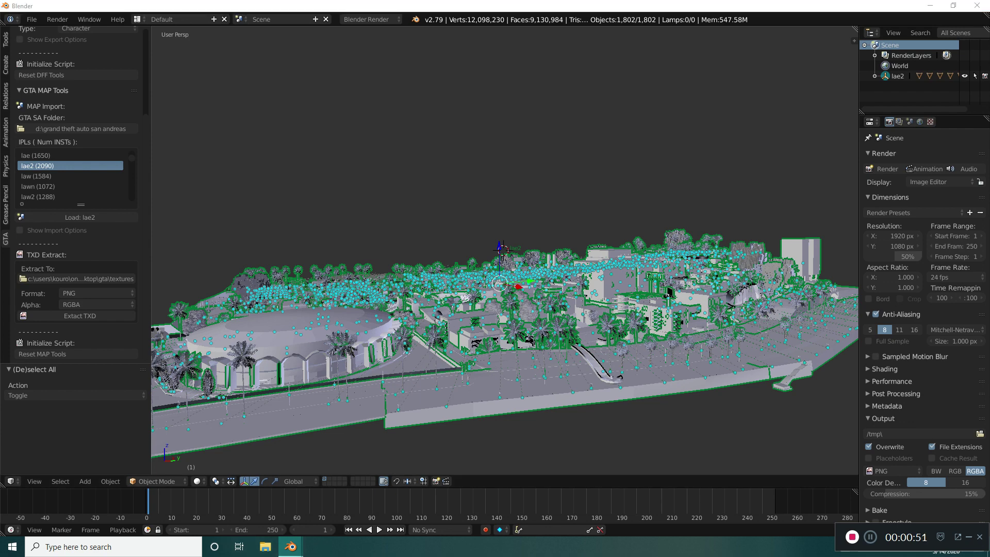
pyautogui.click(346, 496)
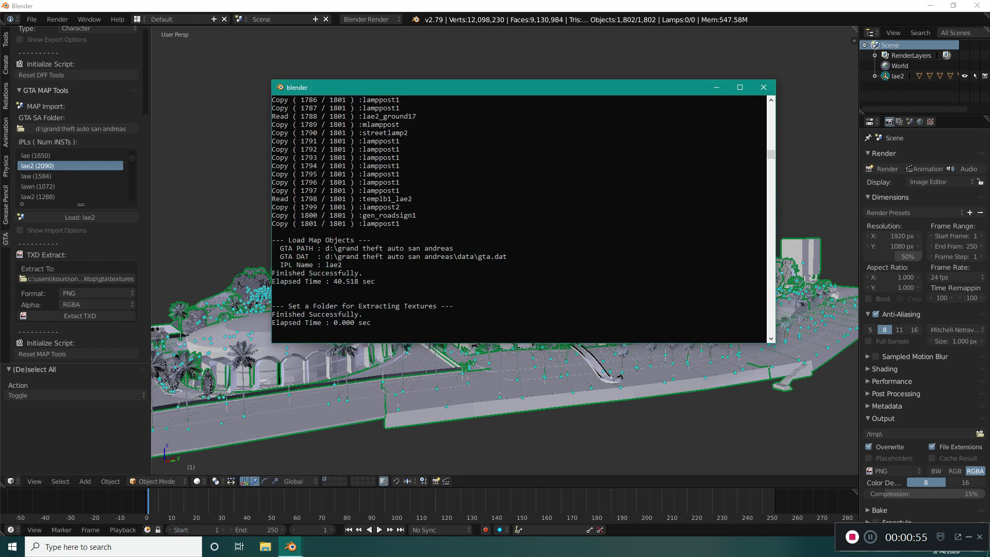
pyautogui.click(80, 316)
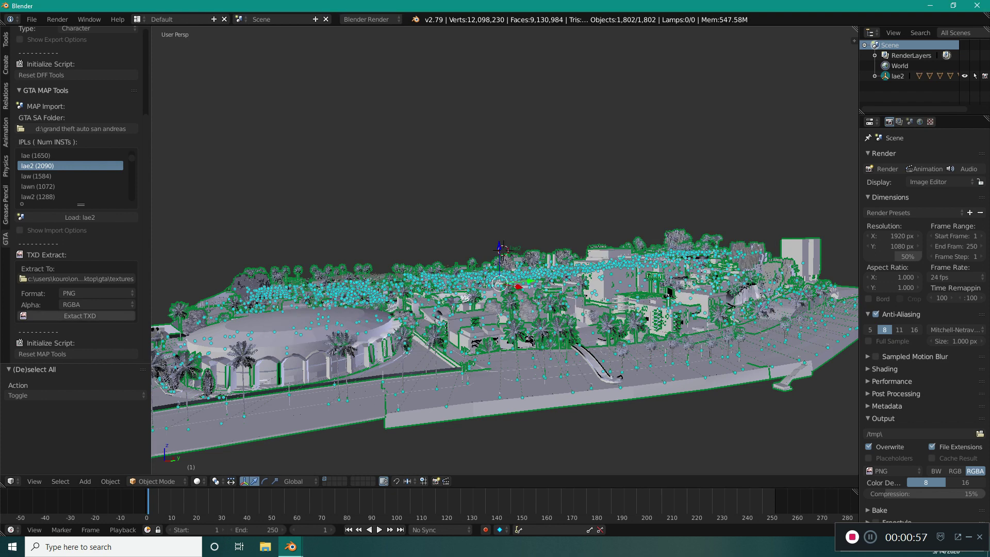
pyautogui.click(80, 316)
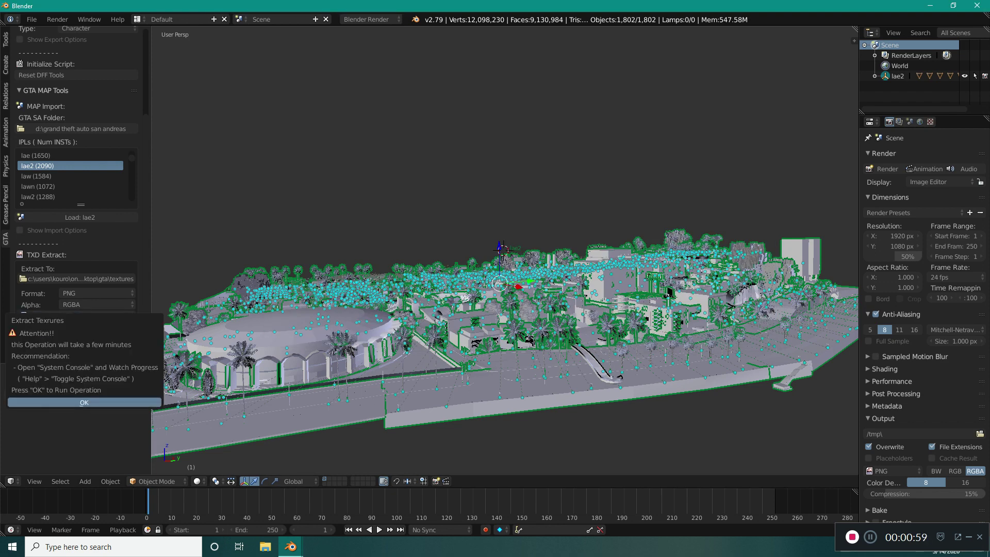
pyautogui.moveTo(291, 547)
pyautogui.click(235, 503)
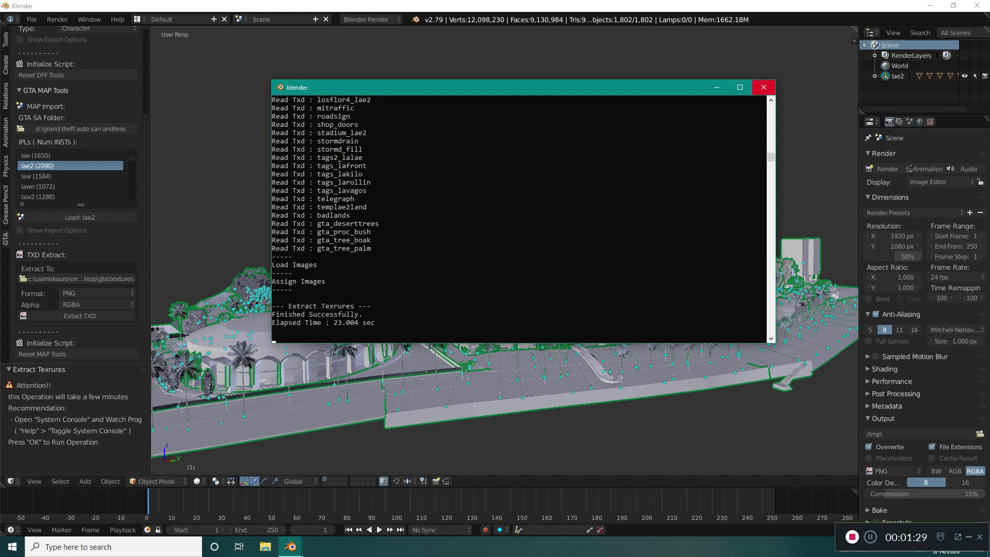
pyautogui.click(764, 87)
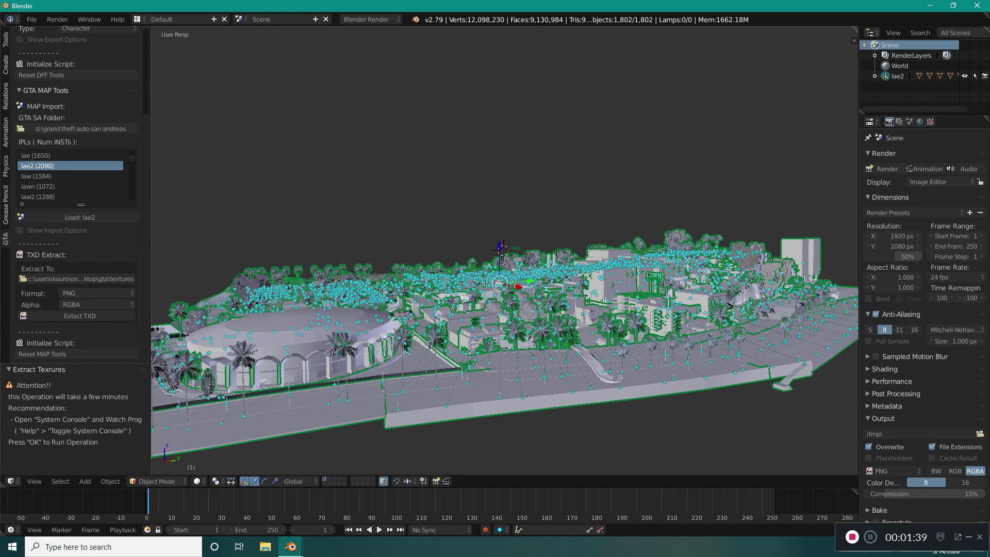
# Enable Environment Lighting for the world and set the viewport shading to Material
pyautogui.click(920, 122)
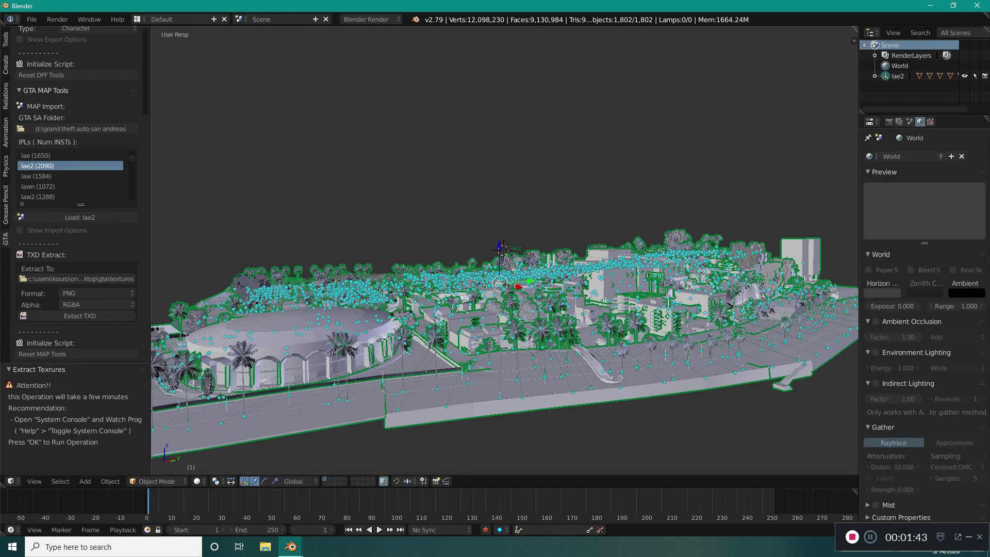
pyautogui.click(876, 352)
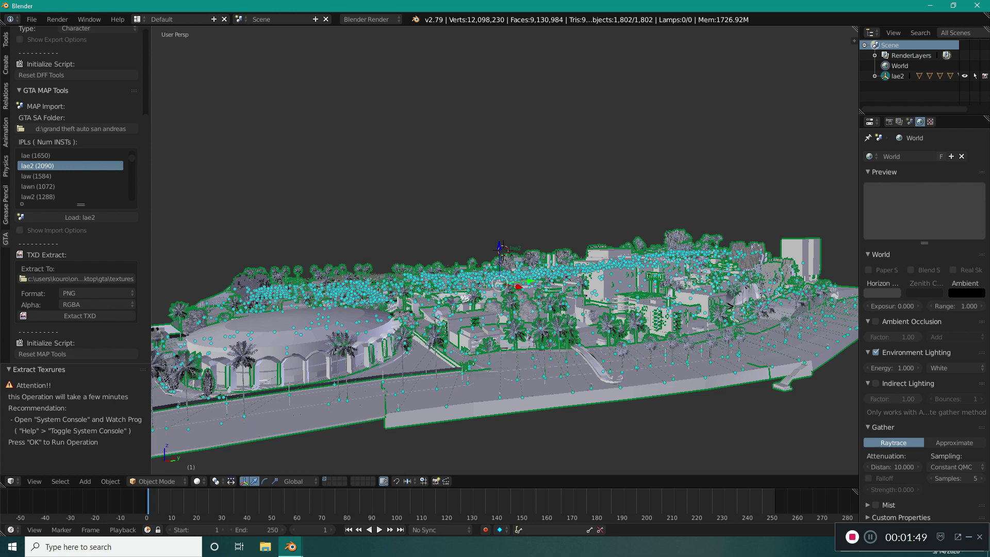
pyautogui.click(197, 481)
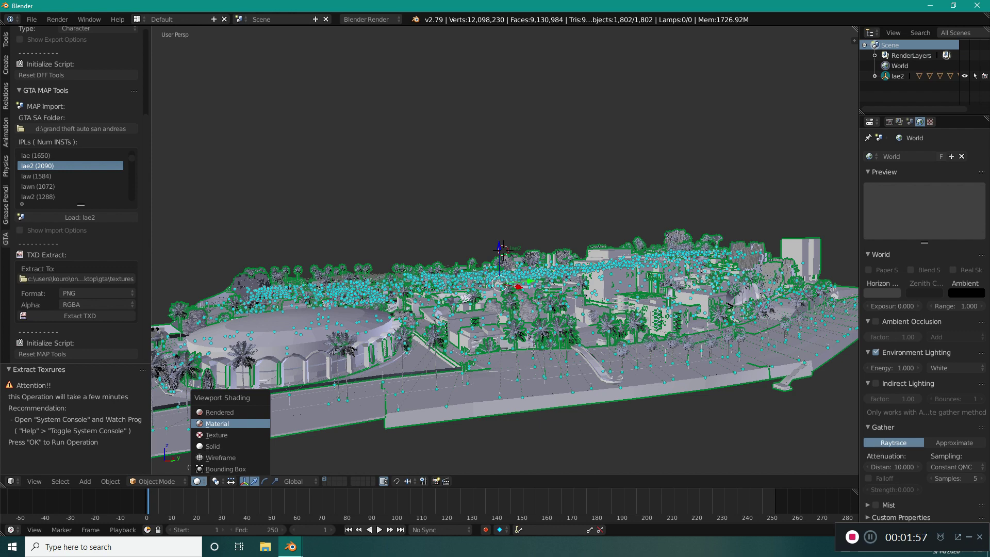
pyautogui.click(217, 423)
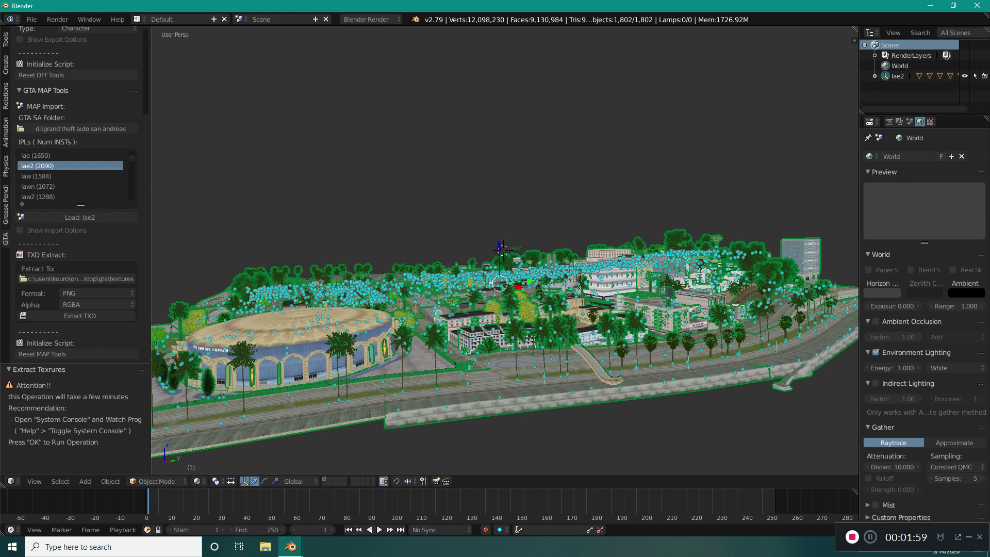
pyautogui.moveTo(504, 310); pyautogui.dragTo(540, 309, button='middle')
pyautogui.moveTo(670, 309); pyautogui.dragTo(784, 351, button='middle')
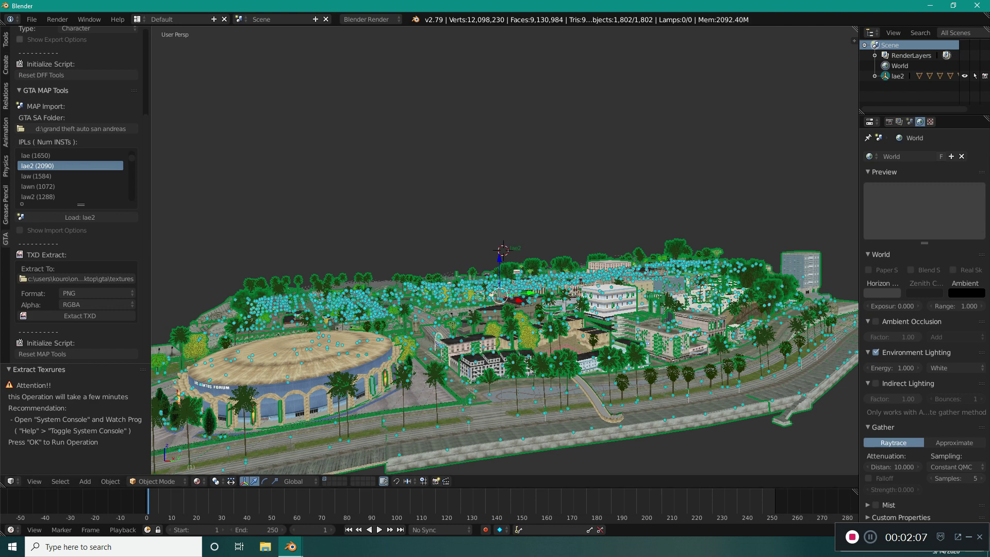
# Export the textured map as an FBX file into the Models folder inside the desktop's GTA folder
pyautogui.click(32, 20)
pyautogui.moveTo(77, 226)
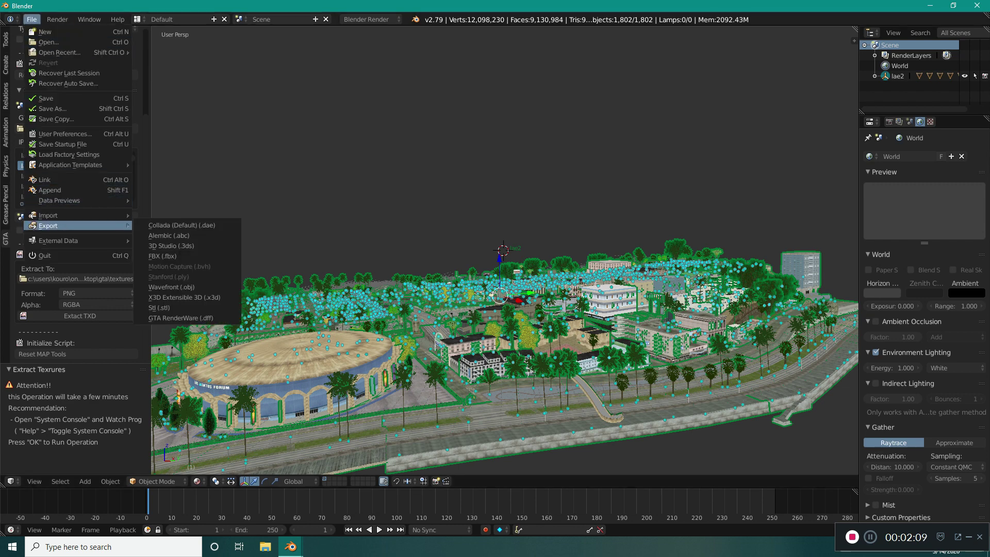
pyautogui.click(171, 256)
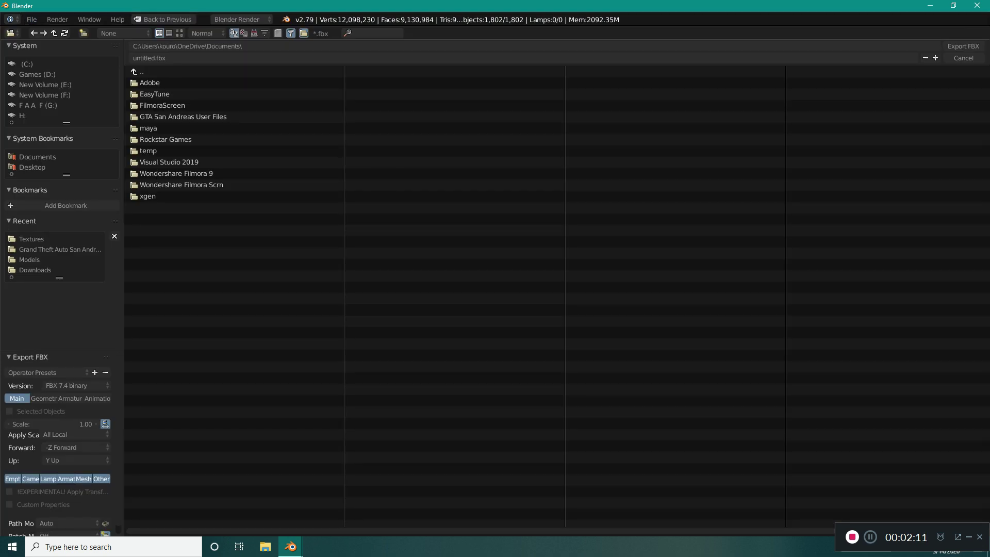
pyautogui.click(32, 168)
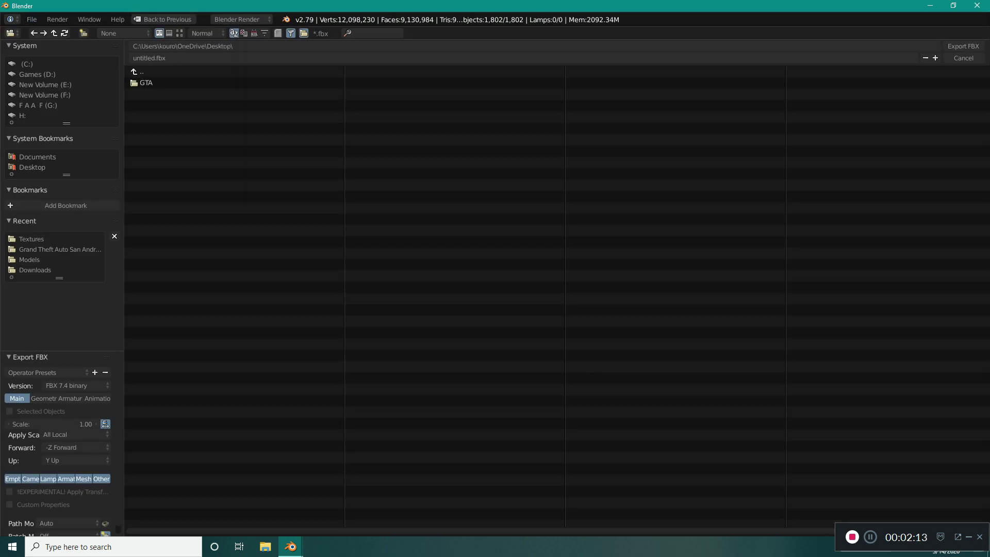
pyautogui.click(146, 83)
pyautogui.click(146, 83)
pyautogui.click(145, 82)
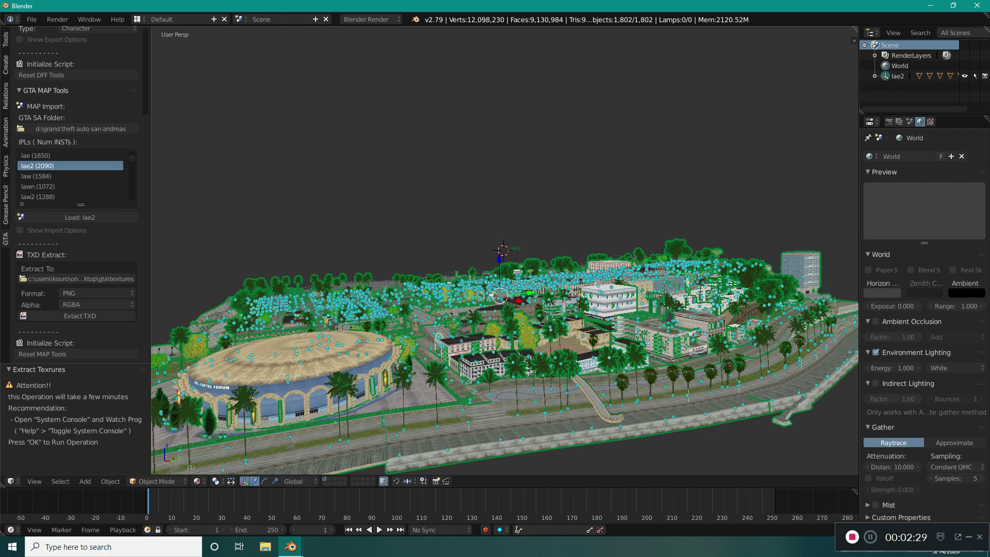
# Close Blender and open the Open World X project from Unity Hub
pyautogui.click(977, 6)
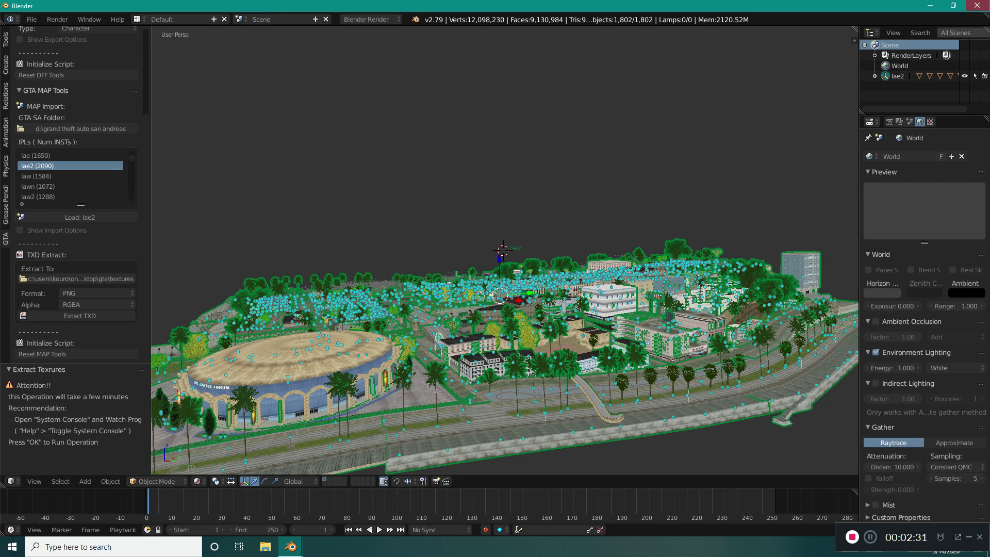
pyautogui.press('Return')
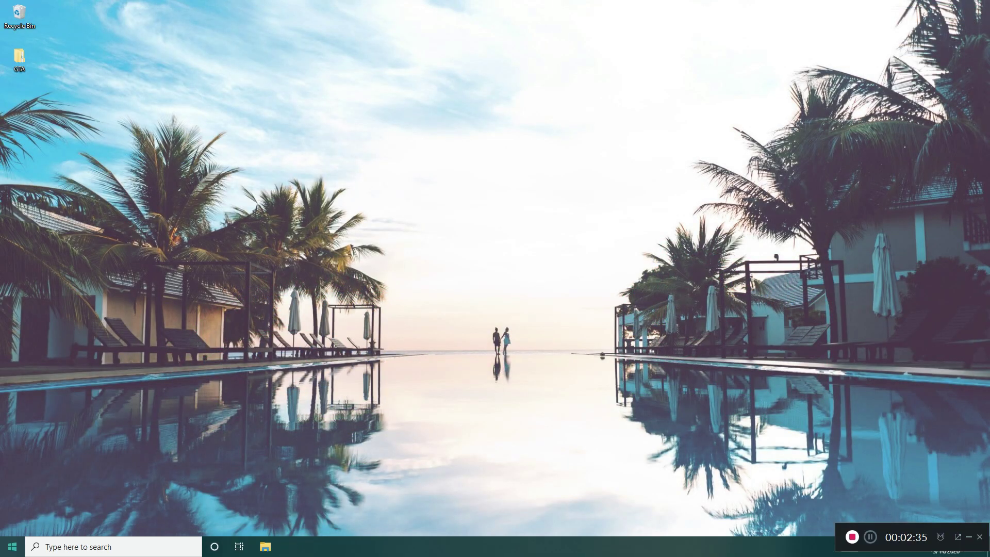
pyautogui.press('super')
pyautogui.press('super')
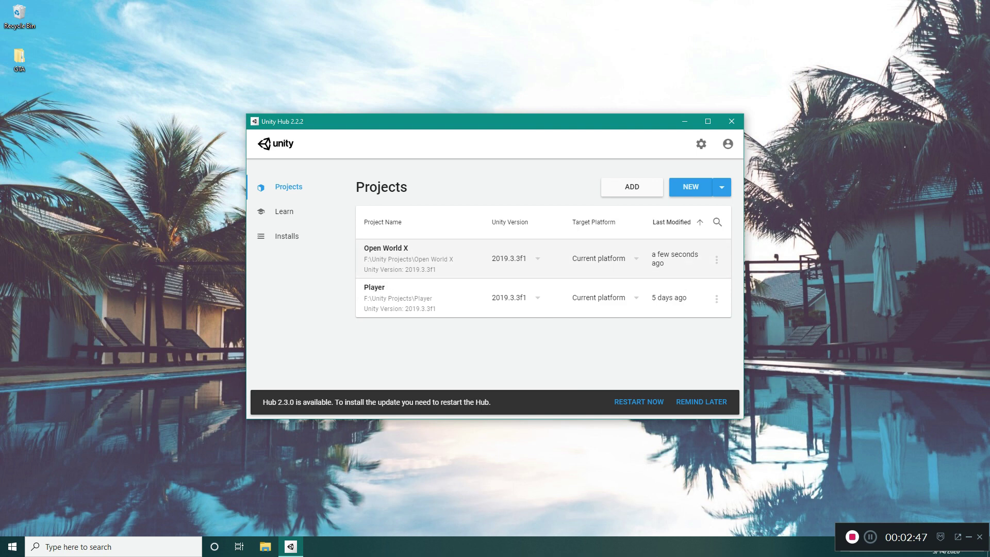
pyautogui.click(407, 258)
pyautogui.moveTo(761, 78); pyautogui.dragTo(833, 117)
pyautogui.moveTo(762, 117); pyautogui.dragTo(184, 477)
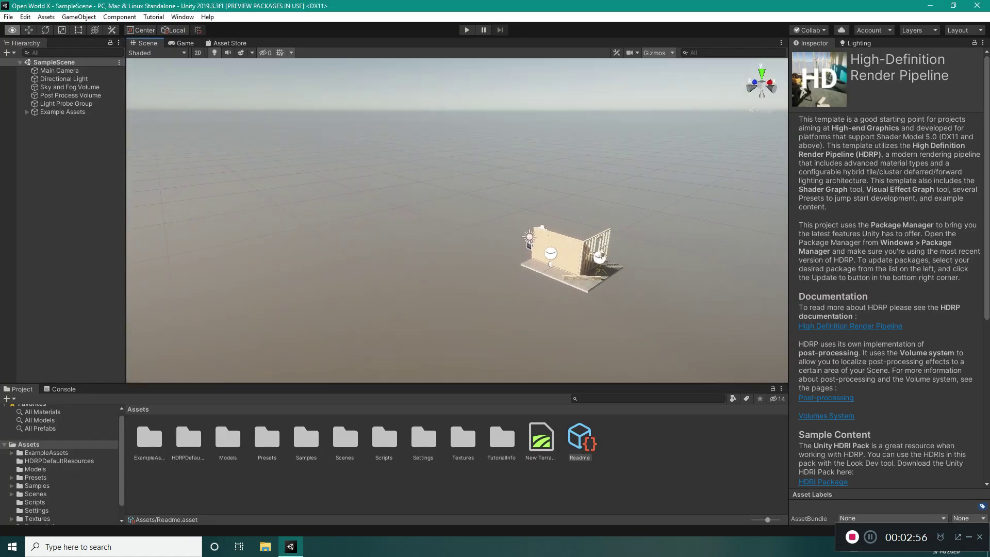
# Open the GTA folder on the desktop and try to bring its Textures folder into the Unity project
pyautogui.moveTo(550, 264); pyautogui.dragTo(645, 260, button='right')
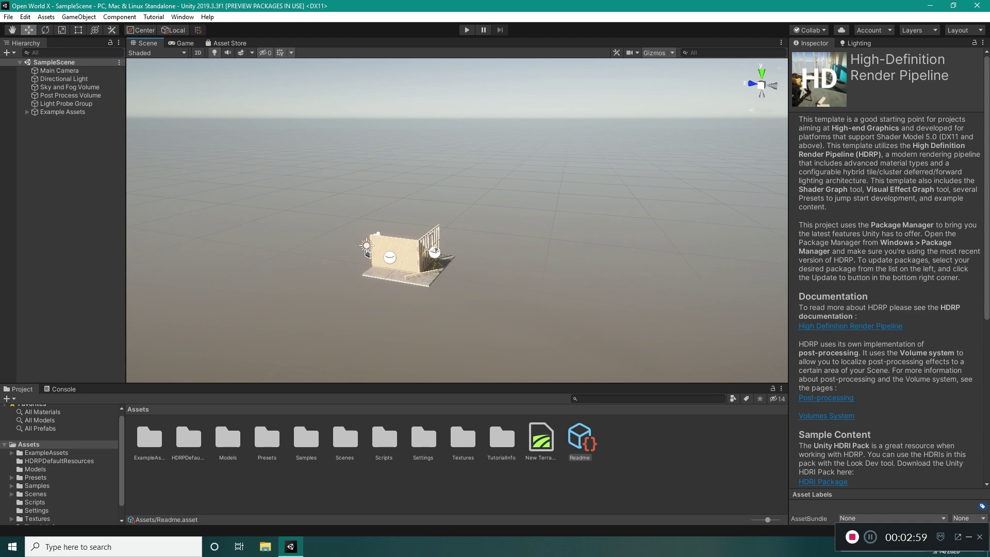
pyautogui.press('super+d')
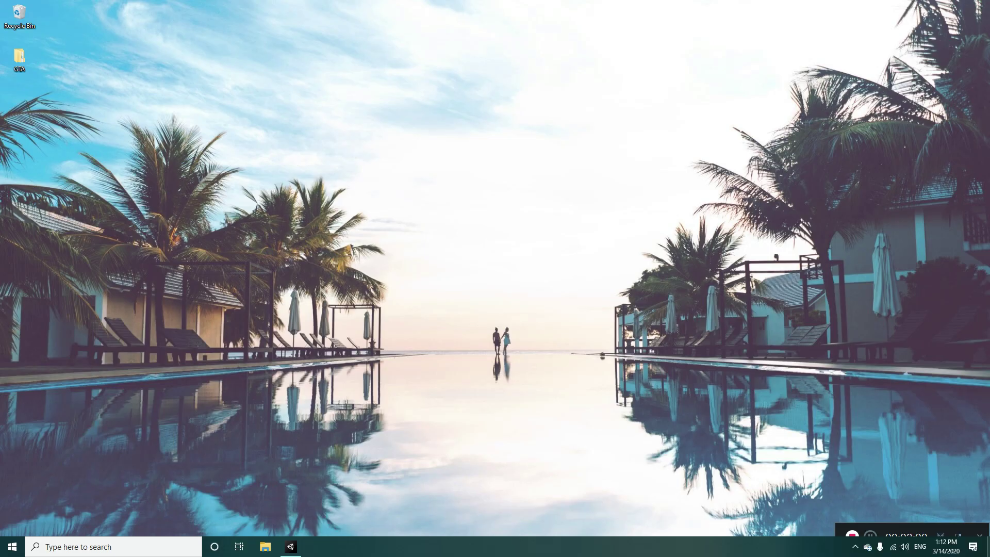
pyautogui.moveTo(434, 252); pyautogui.dragTo(595, 335)
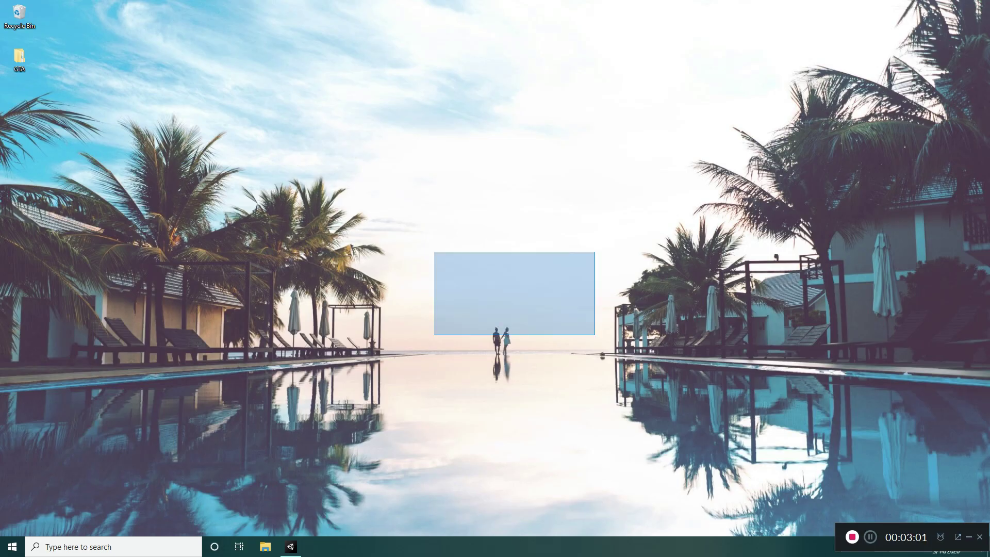
pyautogui.doubleClick(19, 58)
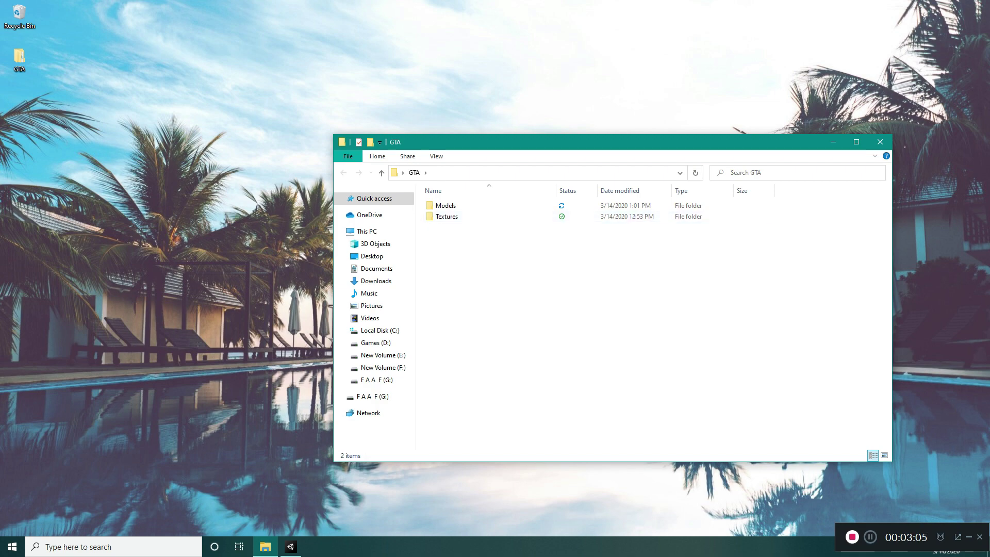
pyautogui.moveTo(447, 216); pyautogui.dragTo(266, 477)
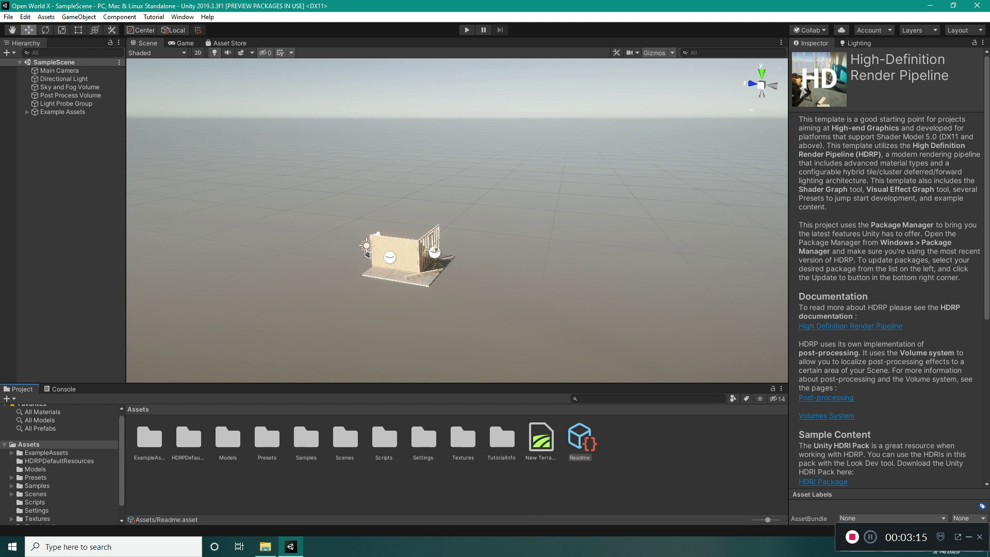
# Examine the texture images in the gta3 subfolders of Assets/Textures, including badlands and eastbeach2a_lae2, and return to the Assets folder
pyautogui.doubleClick(464, 439)
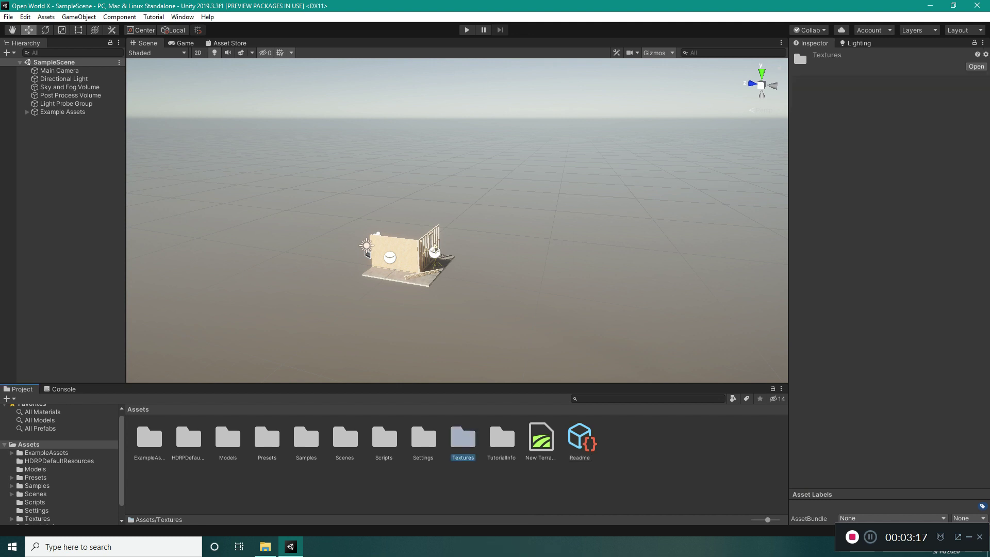
pyautogui.doubleClick(149, 438)
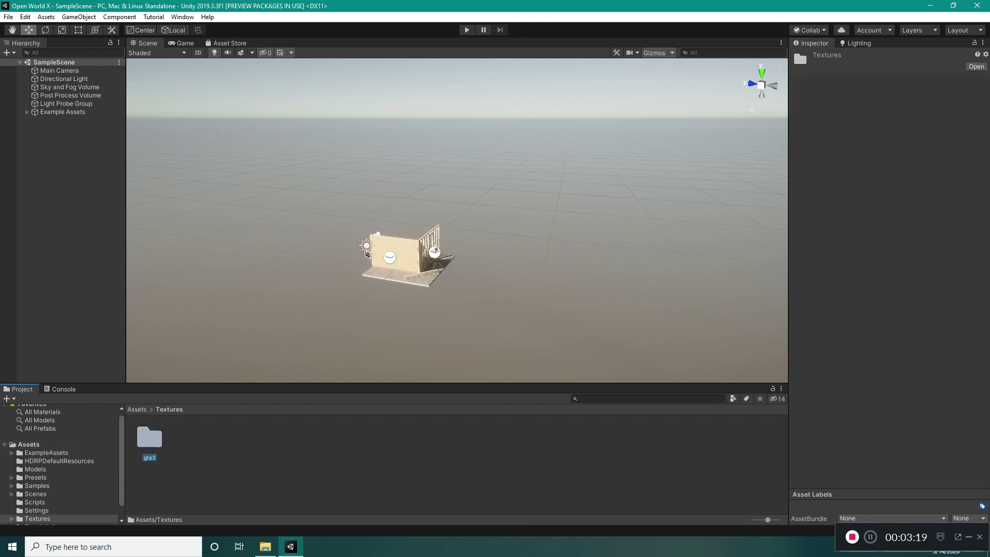
pyautogui.doubleClick(190, 437)
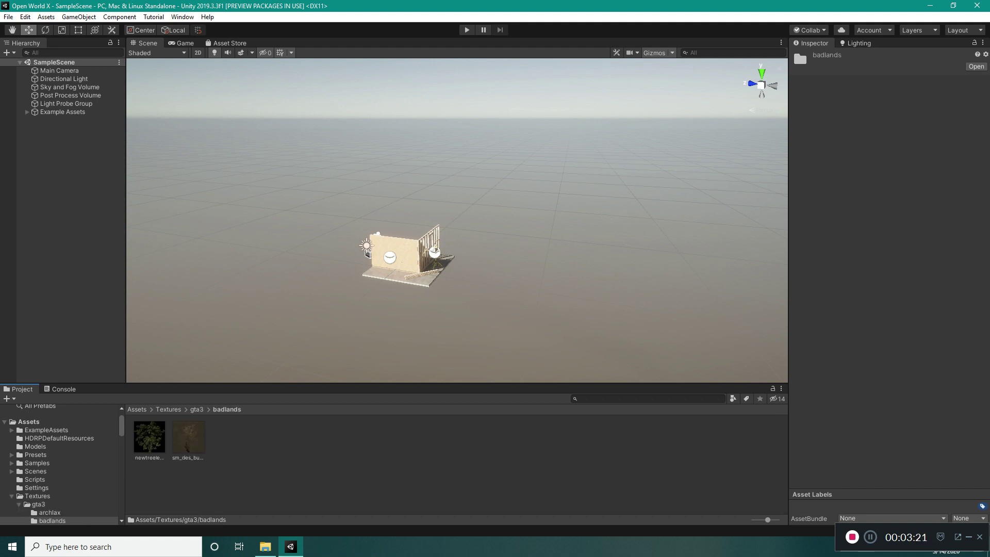
pyautogui.scroll(-6, 66, 464)
pyautogui.click(65, 487)
pyautogui.scroll(-6, 65, 483)
pyautogui.click(66, 481)
pyautogui.scroll(-6, 59, 465)
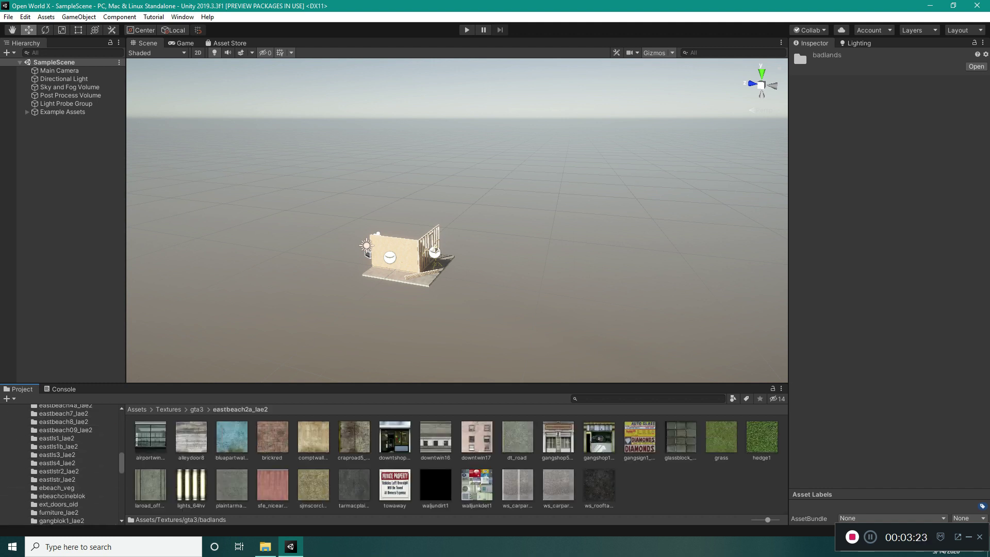
pyautogui.scroll(13, 59, 465)
pyautogui.scroll(3, 59, 465)
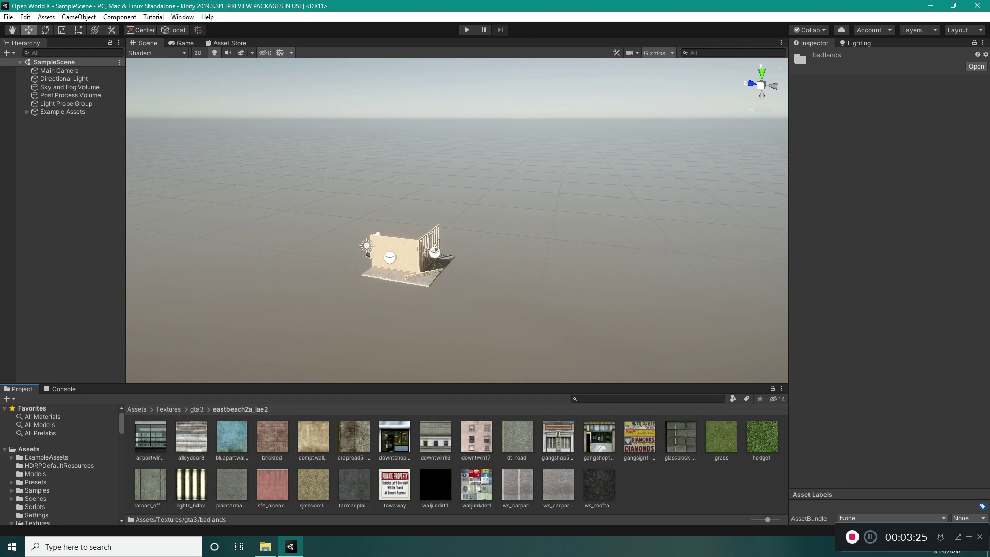
pyautogui.click(28, 448)
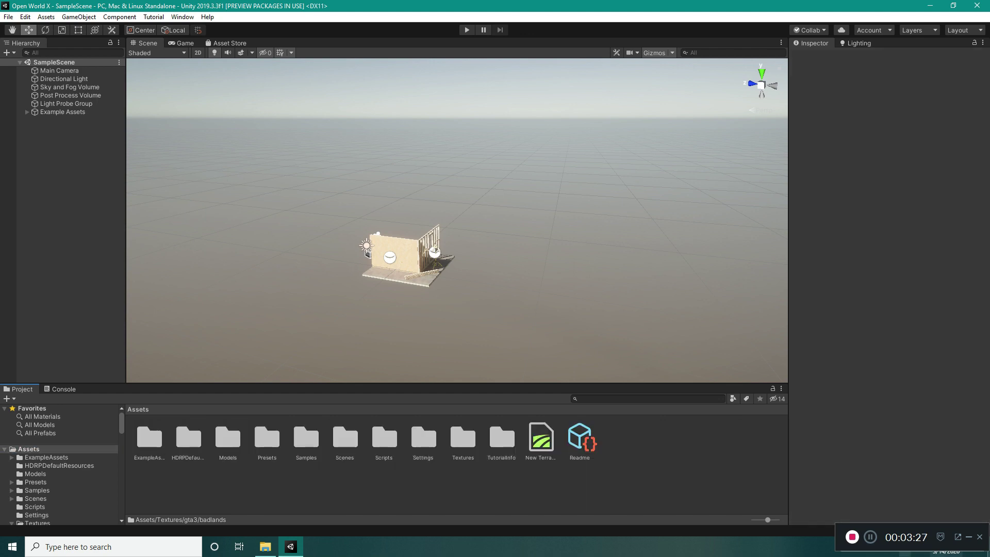
# Go back to the desktop's GTA folder, try to bring its Models folder into the project, and switch to Unity
pyautogui.press('super+d')
pyautogui.click(266, 546)
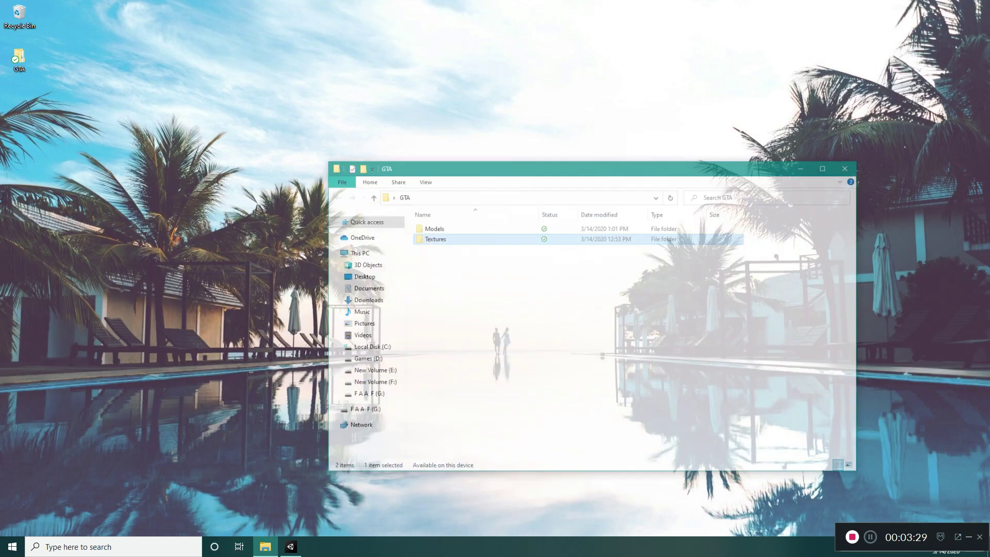
pyautogui.click(446, 205)
pyautogui.moveTo(446, 205); pyautogui.dragTo(548, 366)
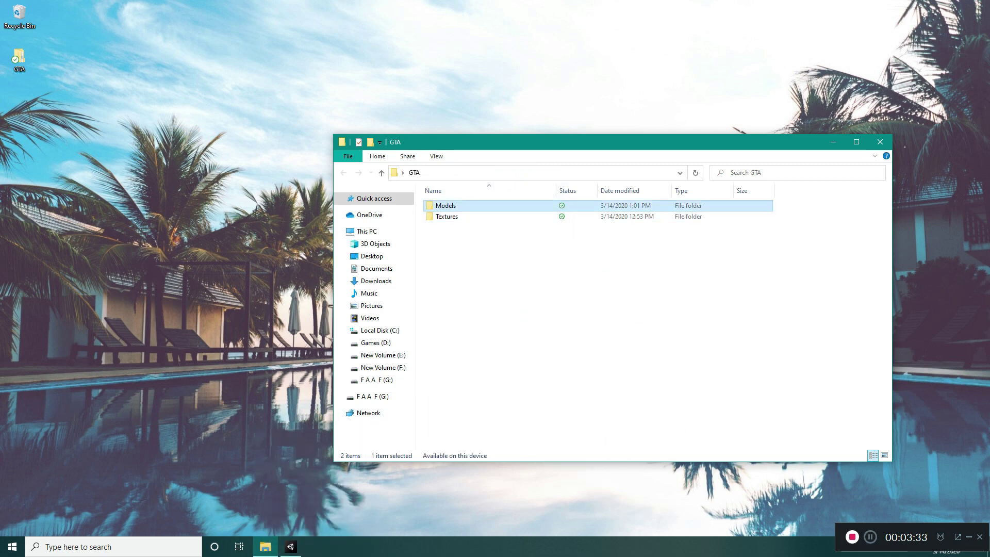
pyautogui.click(523, 368)
pyautogui.click(290, 546)
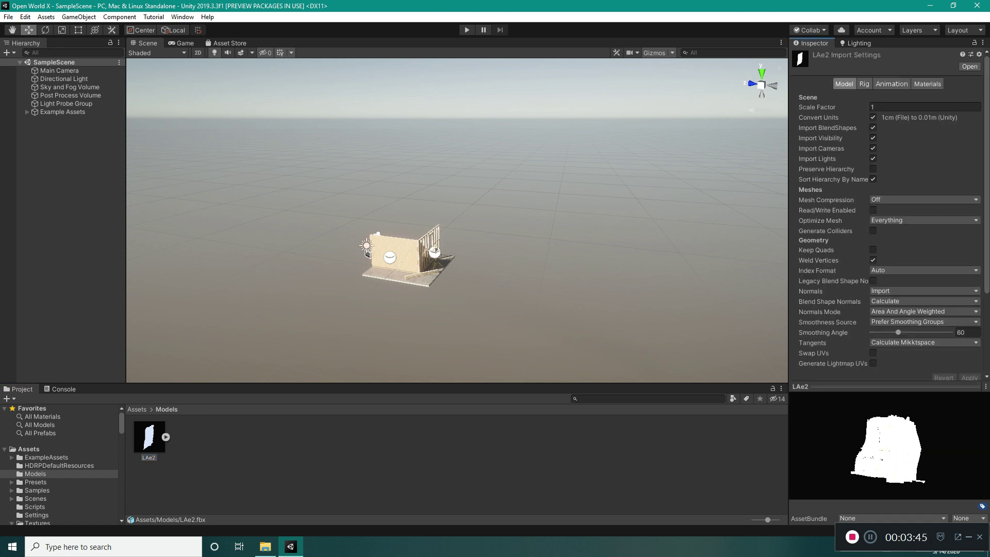
# Place the LAe2 model in the scene at position 0, 0, 0 with an X rotation of -90
pyautogui.moveTo(149, 437); pyautogui.dragTo(451, 330)
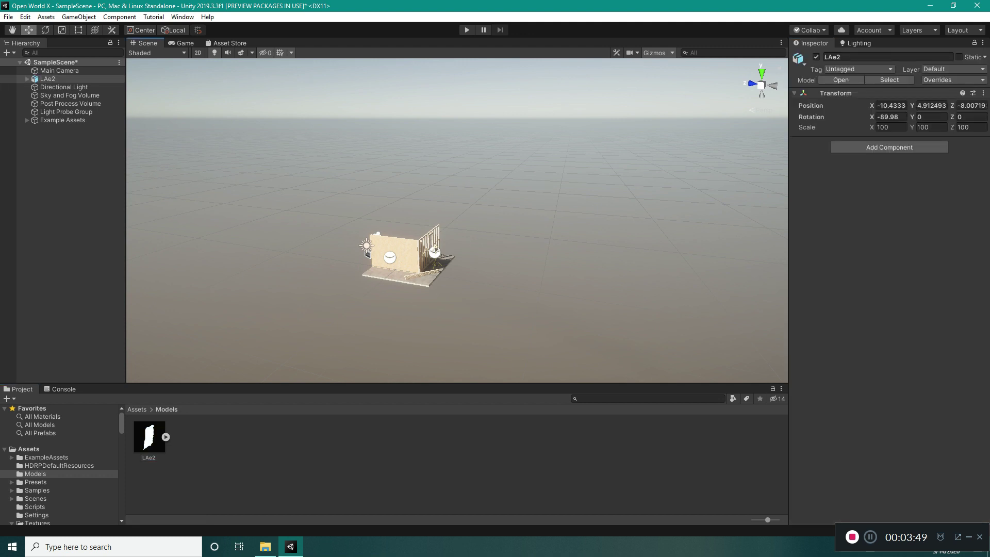
pyautogui.click(903, 105)
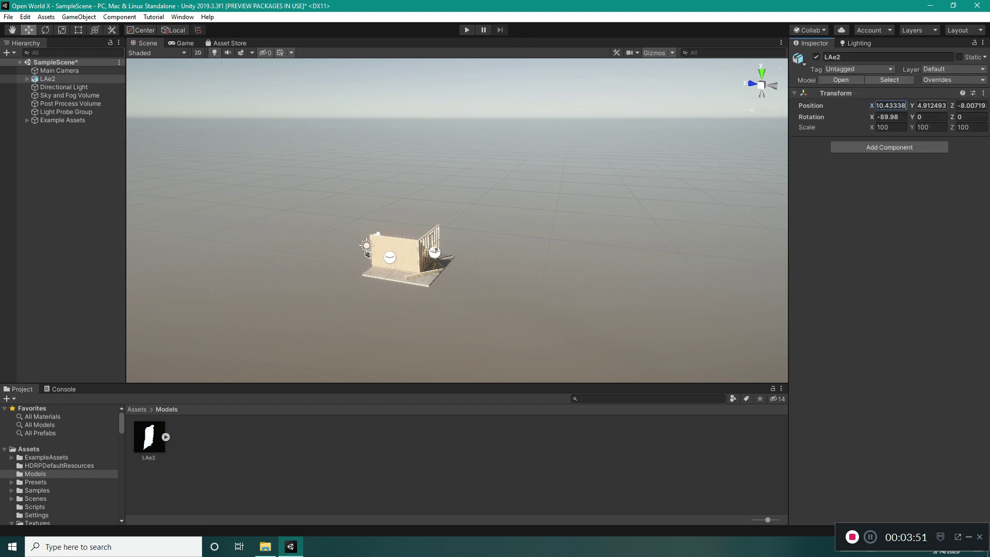
pyautogui.press('Home')
pyautogui.write('-')
pyautogui.press('Tab')
pyautogui.write('0')
pyautogui.press('Tab')
pyautogui.write('0')
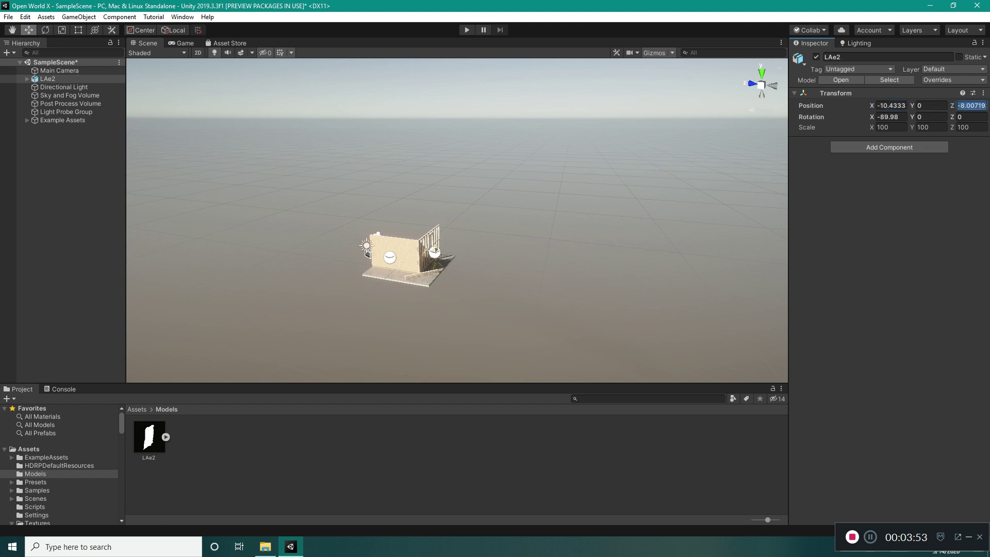
pyautogui.click(891, 105)
pyautogui.write('0')
pyautogui.click(891, 117)
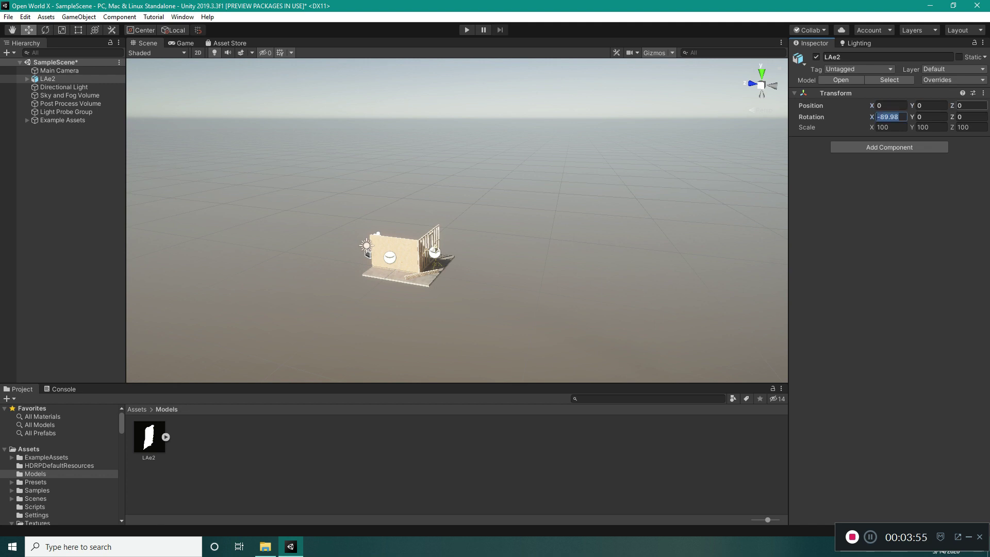
pyautogui.write('-90')
# Fly through the LAe2 map in the Scene view and examine its textured roads, bridge, buildings and trees
pyautogui.moveTo(436, 247); pyautogui.dragTo(697, 209, button='right')
pyautogui.click(457, 222)
pyautogui.moveTo(457, 221); pyautogui.dragTo(505, 194, button='right')
pyautogui.press('e')
pyautogui.scroll(3, 505, 194)
pyautogui.moveTo(396, 234); pyautogui.dragTo(320, 317, button='right')
pyautogui.press('w')
pyautogui.press('d')
pyautogui.moveTo(397, 273); pyautogui.dragTo(424, 266, button='right')
pyautogui.moveTo(457, 220); pyautogui.dragTo(402, 221, button='right')
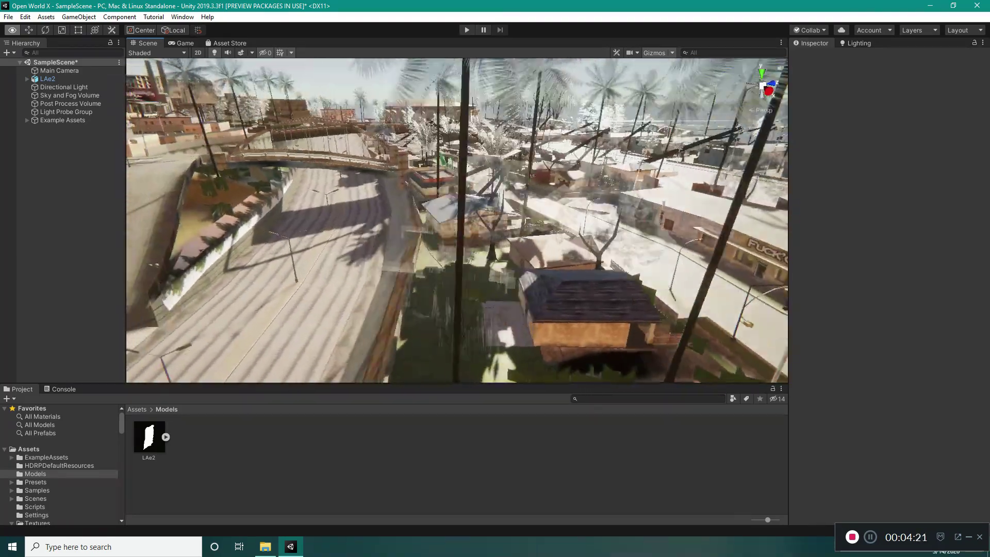
pyautogui.moveTo(312, 206); pyautogui.dragTo(258, 170, button='right')
pyautogui.moveTo(475, 275); pyautogui.dragTo(650, 304, button='right')
pyautogui.press('s')
pyautogui.moveTo(502, 254); pyautogui.dragTo(503, 253, button='right')
pyautogui.moveTo(310, 176); pyautogui.dragTo(294, 98, button='right')
pyautogui.press('w')
pyautogui.moveTo(457, 220); pyautogui.dragTo(436, 225, button='right')
pyautogui.press('w')
pyautogui.moveTo(312, 175); pyautogui.dragTo(342, 184, button='right')
# Review the LAe2 model's material import settings and the folder choice for extracting materials, without extracting them
pyautogui.click(149, 436)
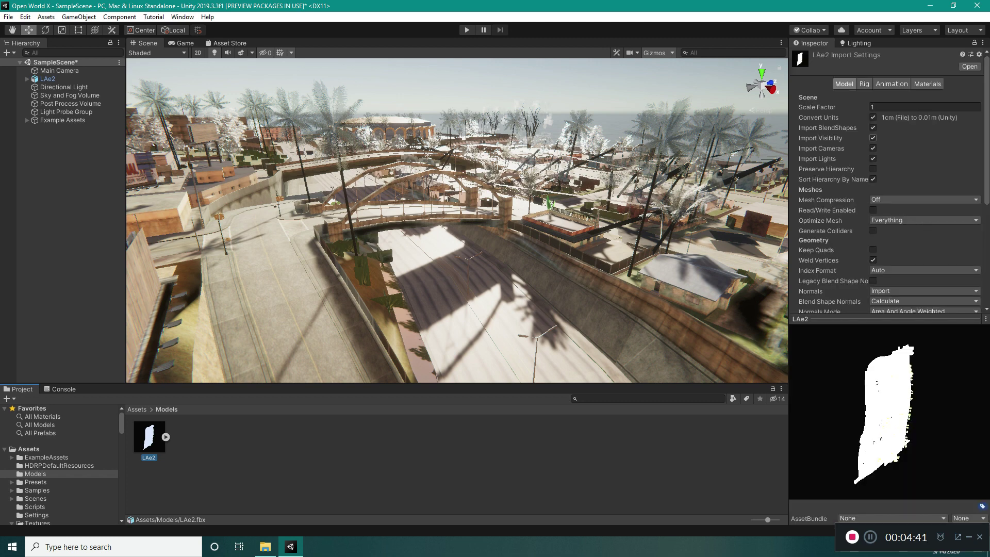
pyautogui.click(927, 83)
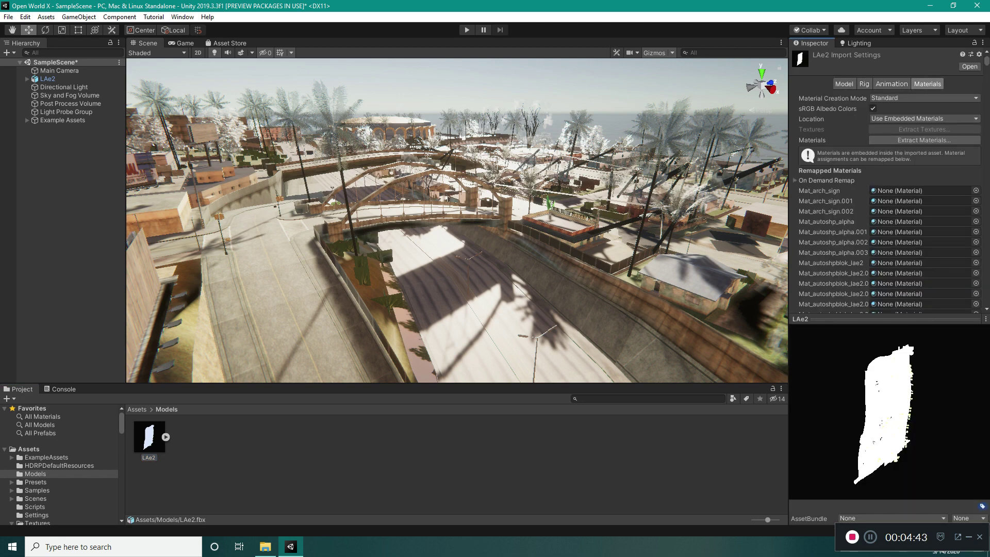
pyautogui.scroll(-5, 923, 232)
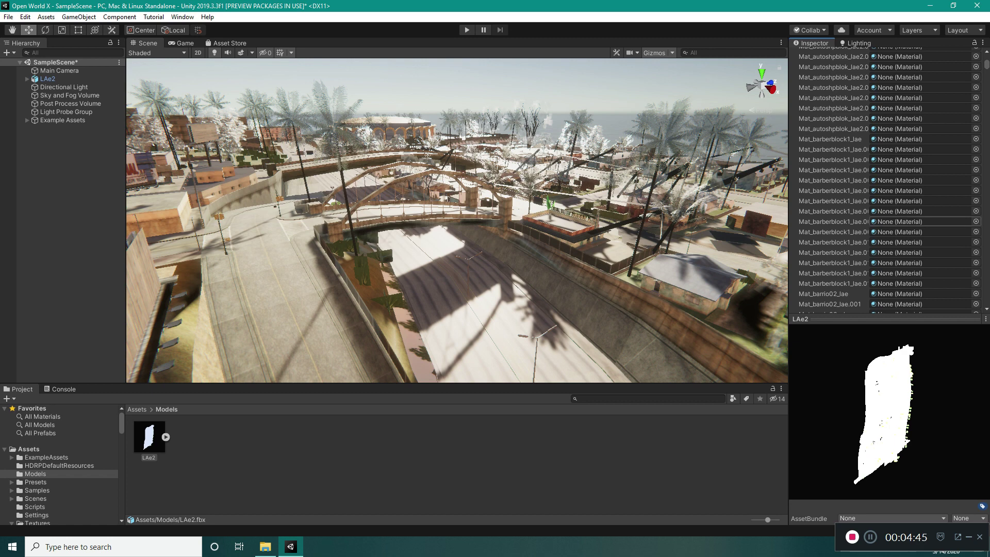
pyautogui.scroll(10, 923, 223)
pyautogui.moveTo(928, 413); pyautogui.dragTo(856, 397)
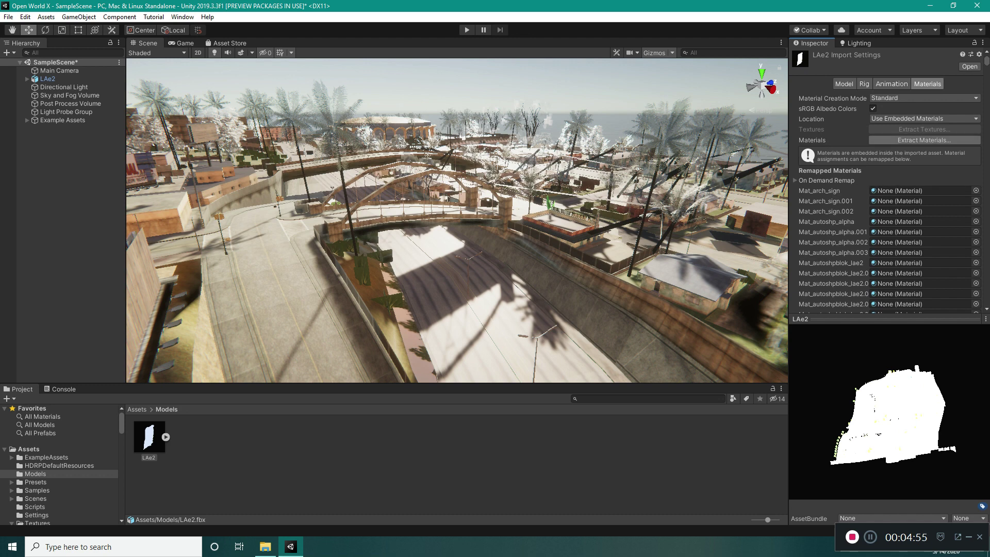
pyautogui.click(924, 139)
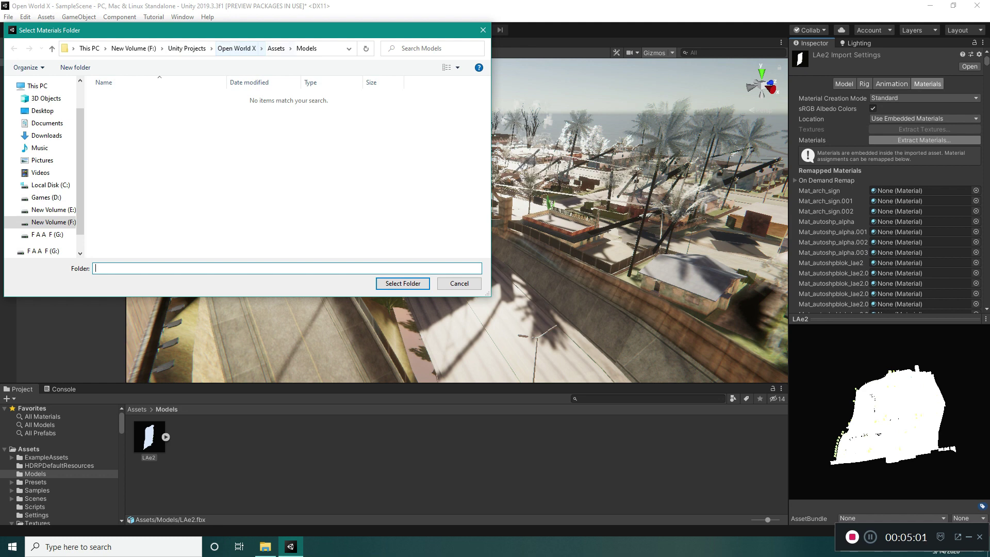
pyautogui.click(459, 283)
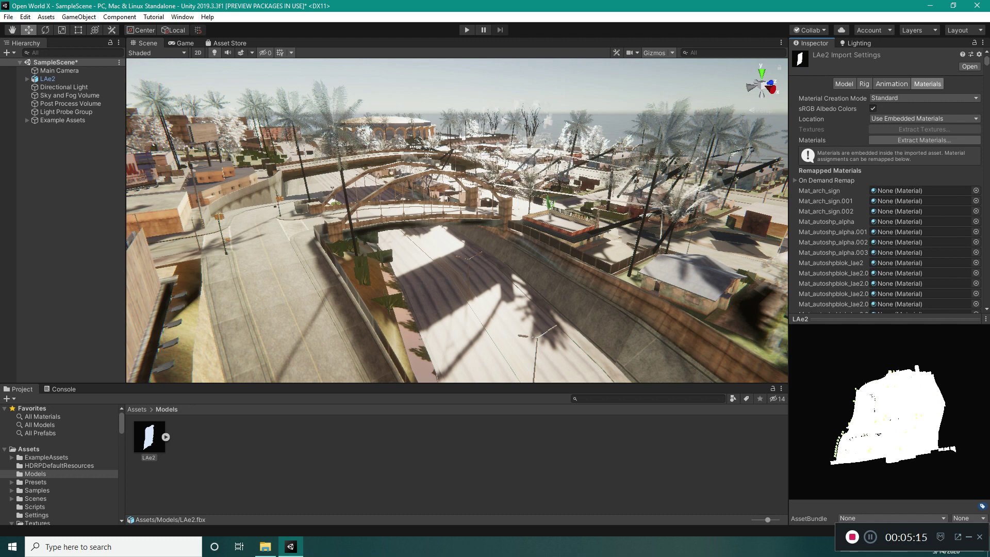
# Try a Project-Wide search for the LAe2 model's on-demand material remap and revert the unapplied import settings
pyautogui.click(822, 180)
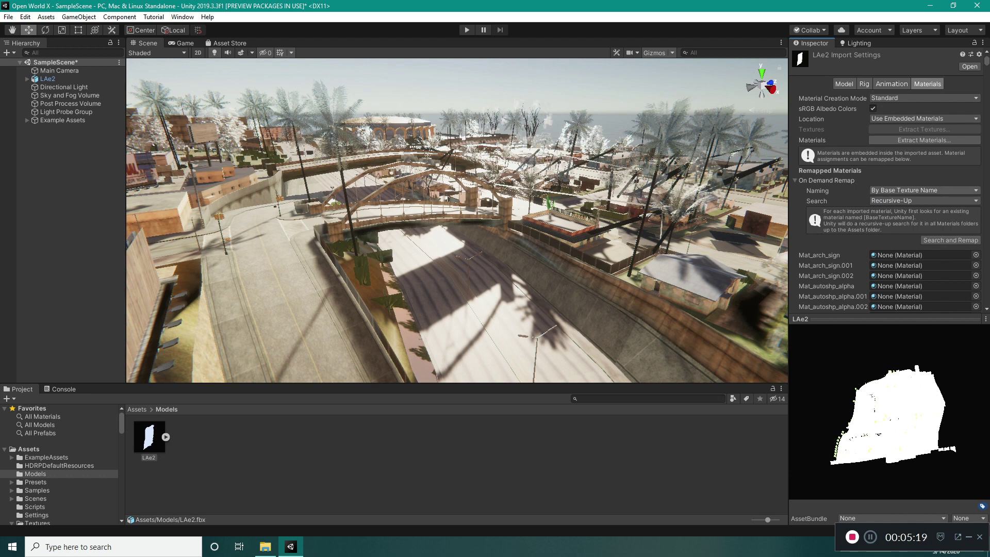
pyautogui.click(923, 201)
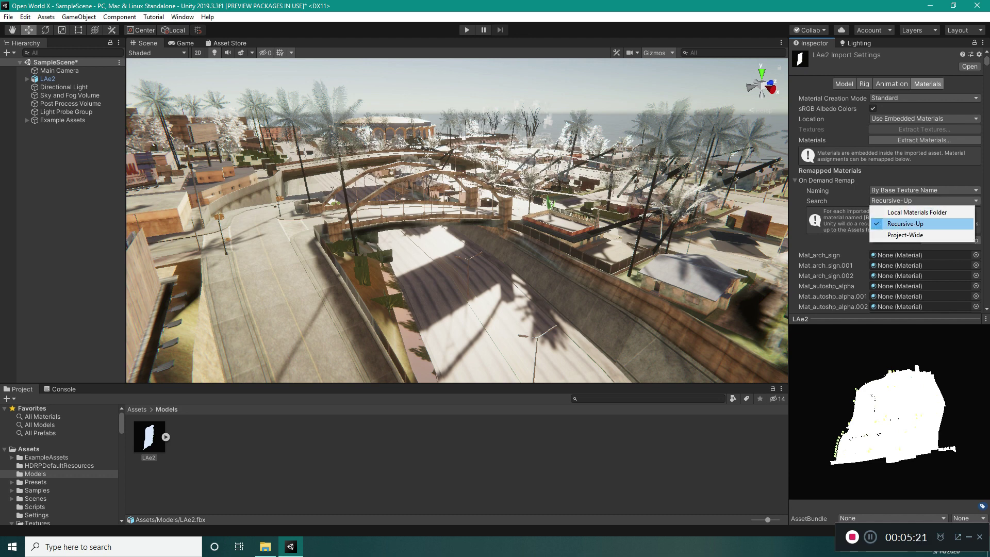
pyautogui.click(905, 235)
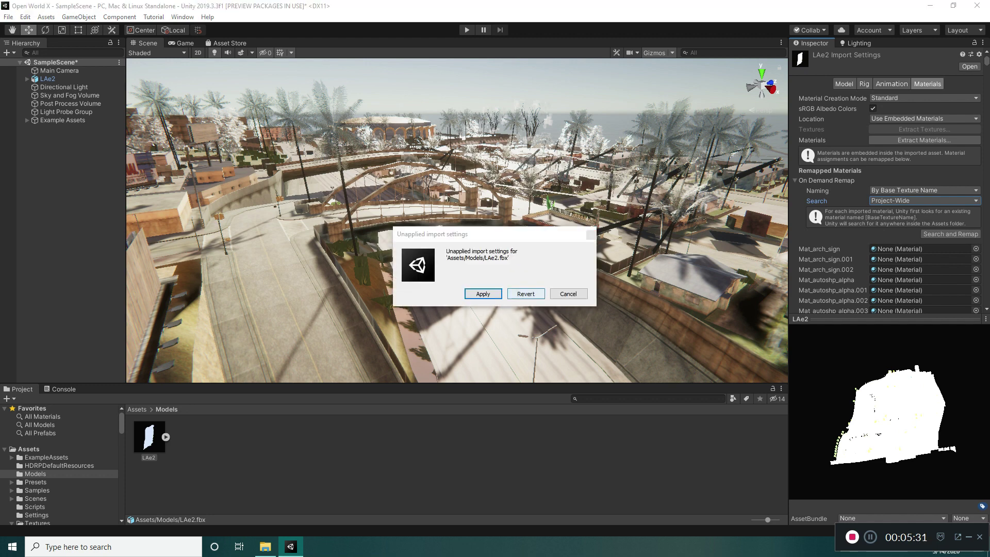
pyautogui.click(525, 294)
# Add a Cube to the scene and bring it into close view above the map
pyautogui.rightClick(59, 208)
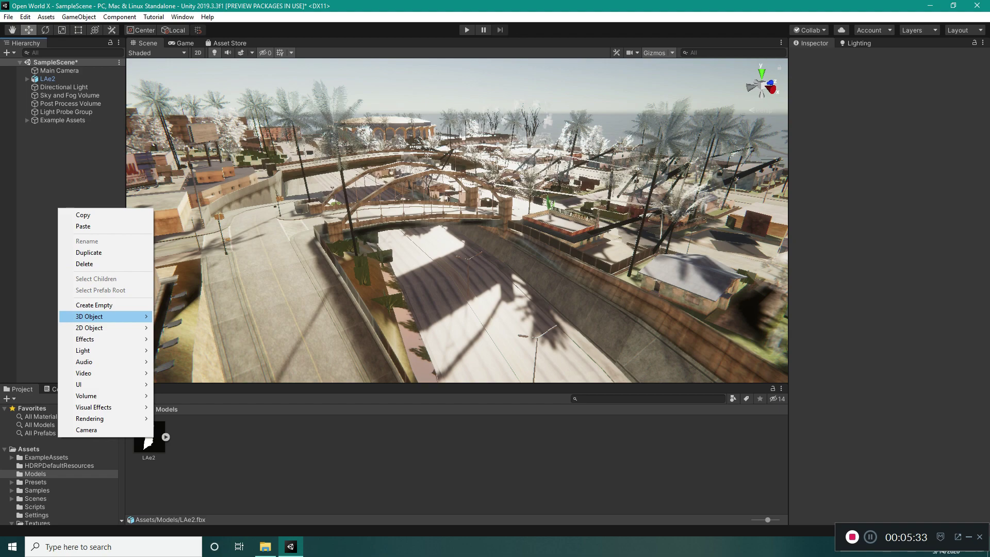
pyautogui.moveTo(103, 316)
pyautogui.click(171, 316)
pyautogui.moveTo(593, 226); pyautogui.dragTo(580, 205, button='right')
pyautogui.press('w')
pyautogui.press('w')
pyautogui.press('q')
pyautogui.scroll(-1, 59, 465)
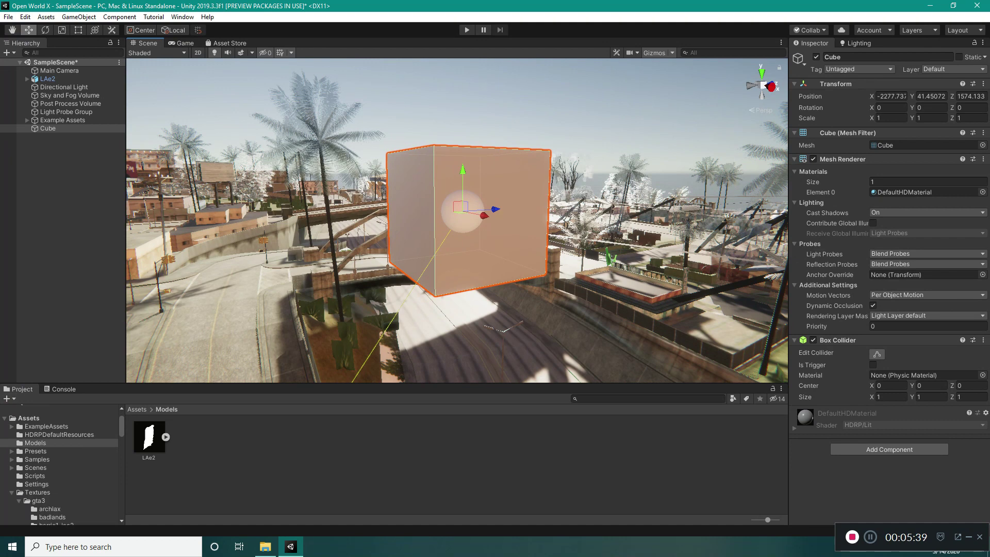
# Filter the project assets by the Texture type and limit the search to the gta3 folder inside Textures
pyautogui.click(37, 491)
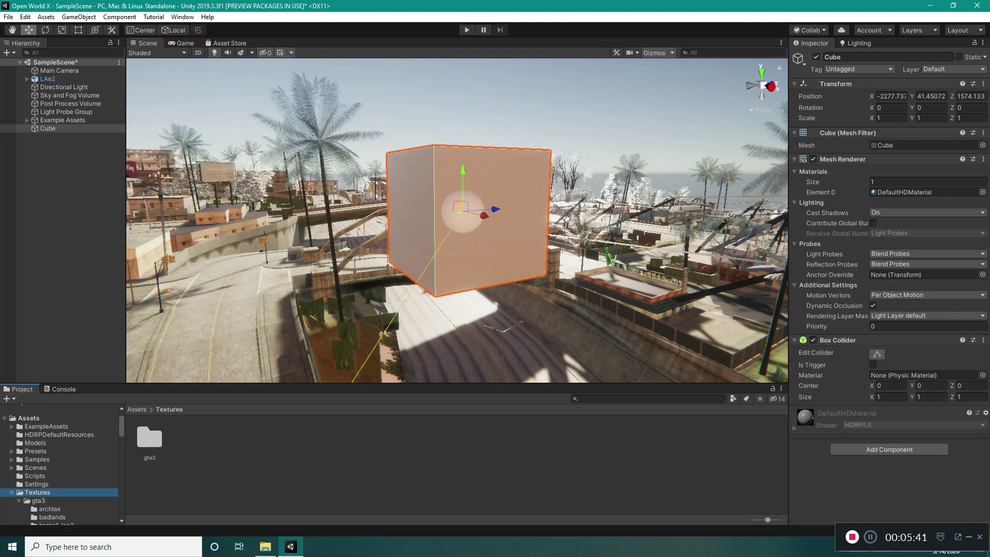
pyautogui.click(38, 501)
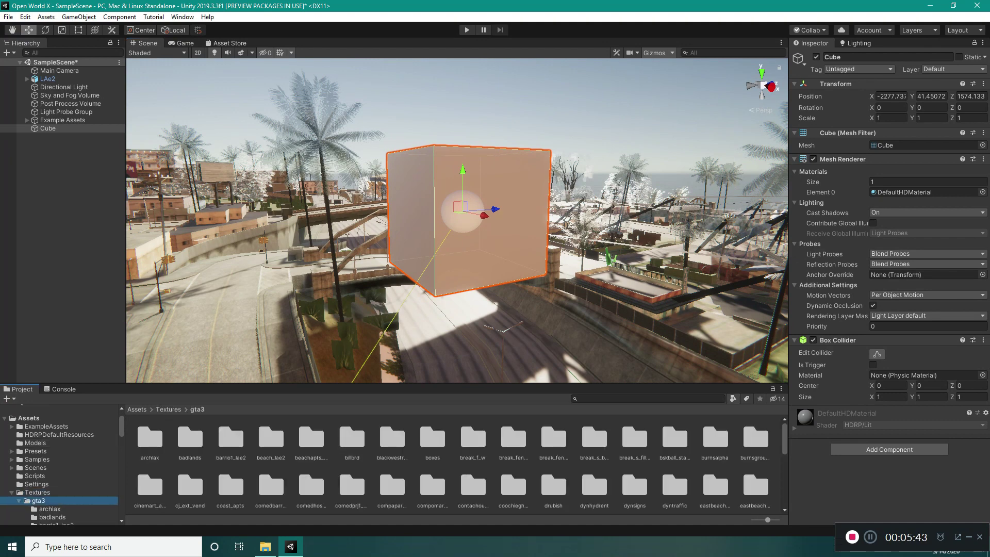
pyautogui.click(733, 398)
pyautogui.click(750, 376)
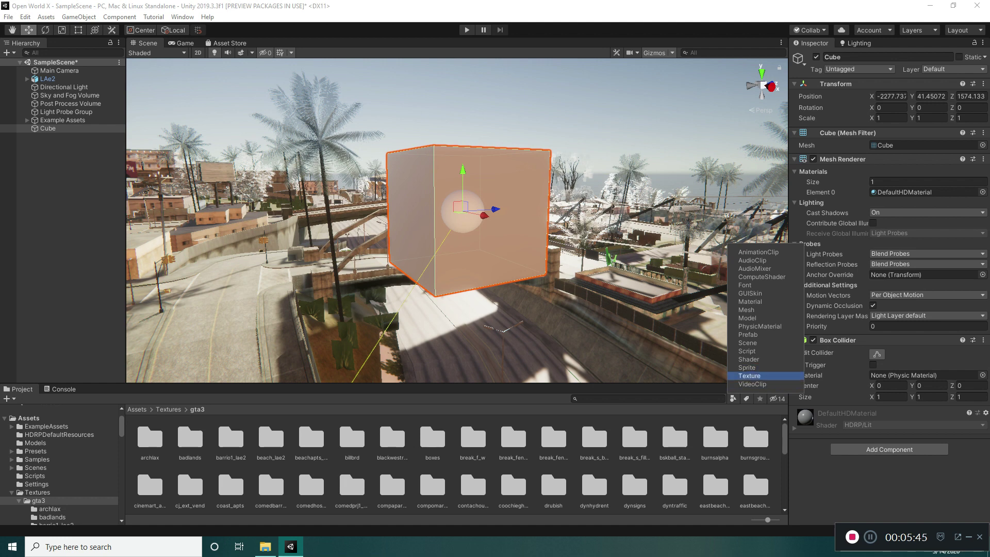
pyautogui.click(889, 480)
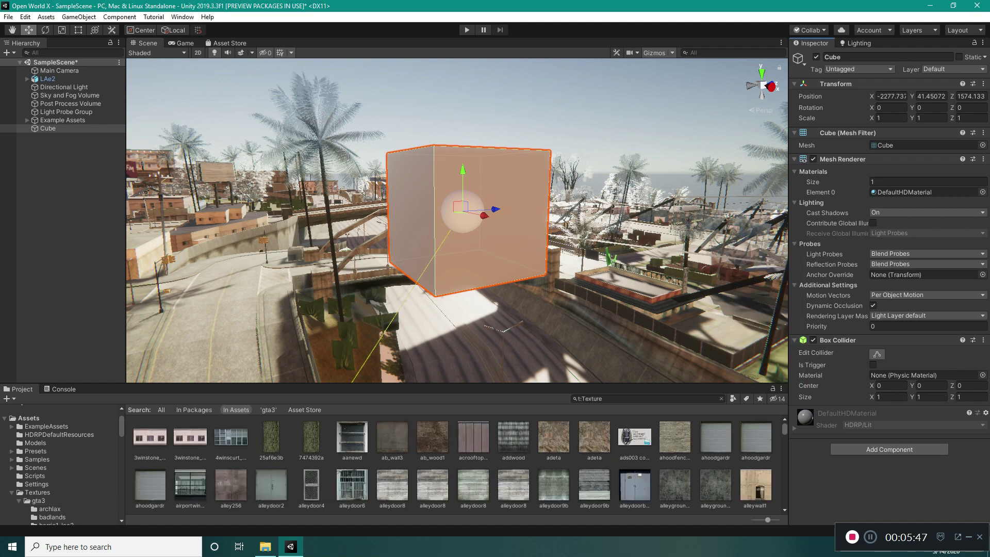
pyautogui.click(268, 409)
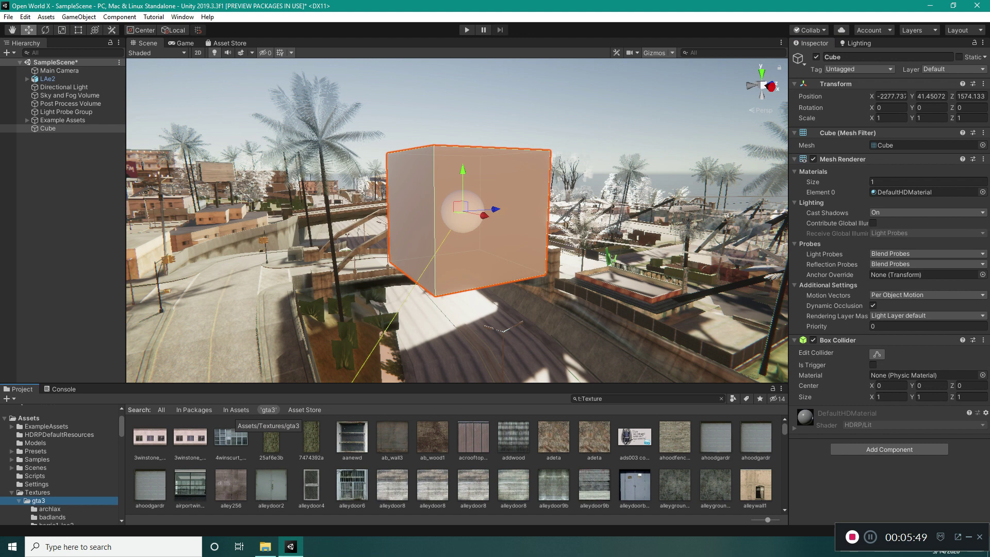
# Apply all the textures listed from the gta3 folder to the Cube to generate their materials, and delete the Cube
pyautogui.click(150, 437)
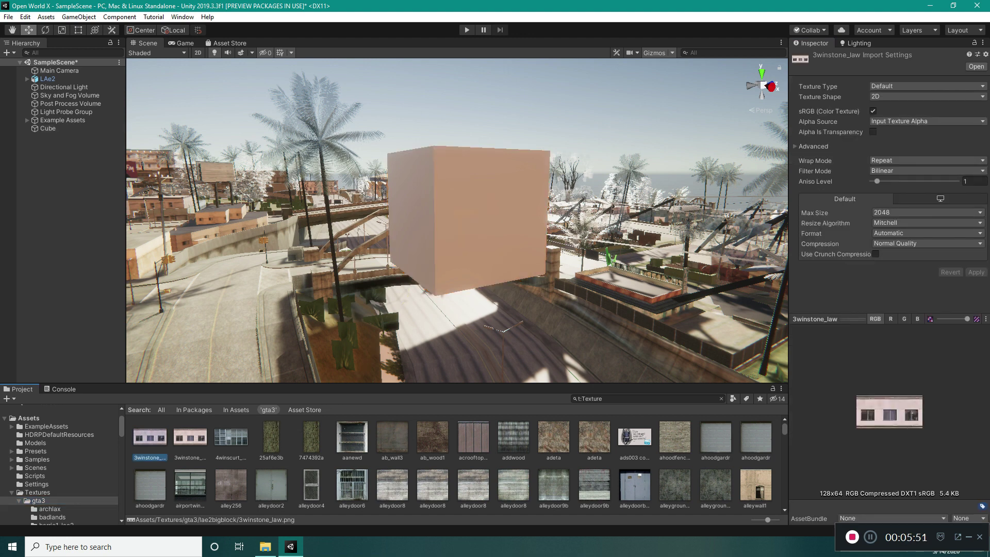
pyautogui.hotkey('ctrl', 'a')
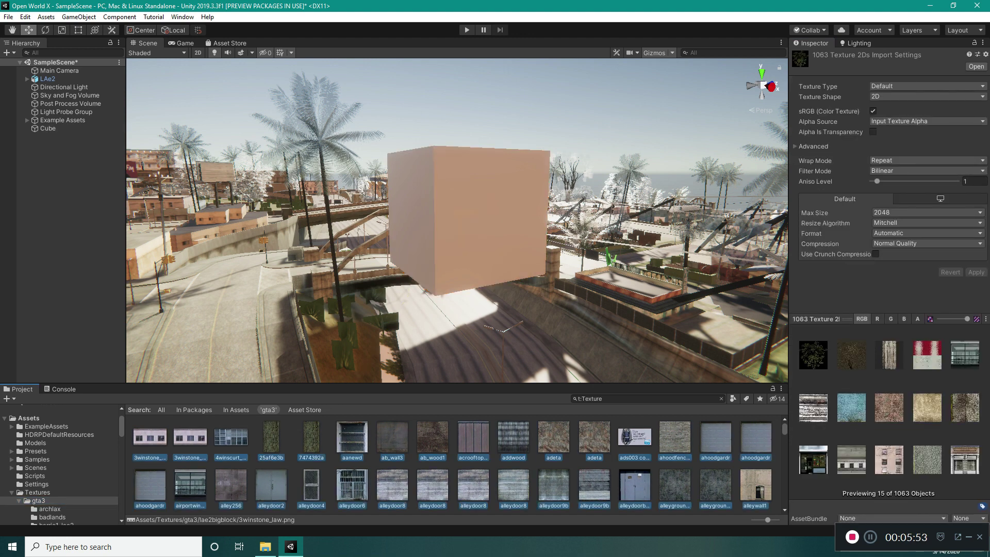
pyautogui.hotkey('ctrl', '1')
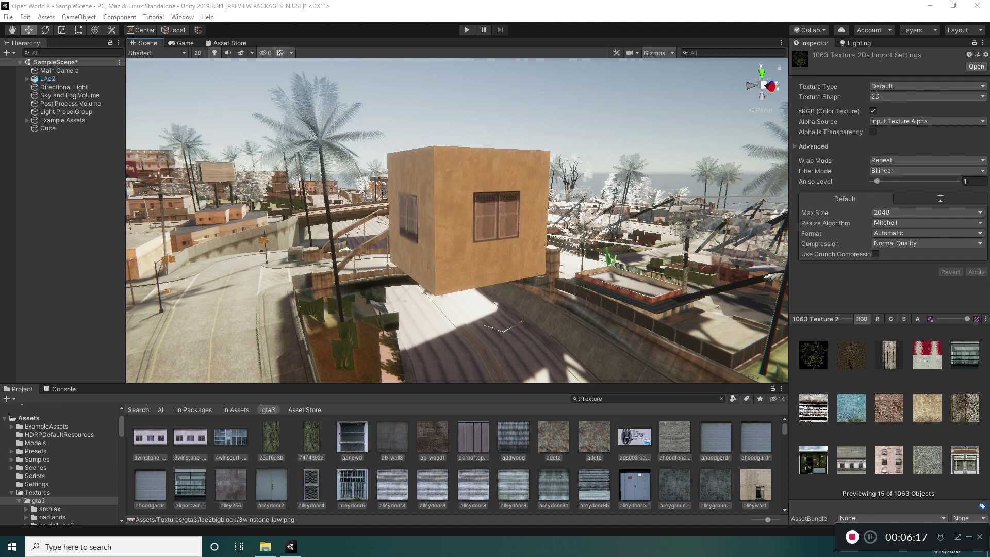
pyautogui.click(47, 128)
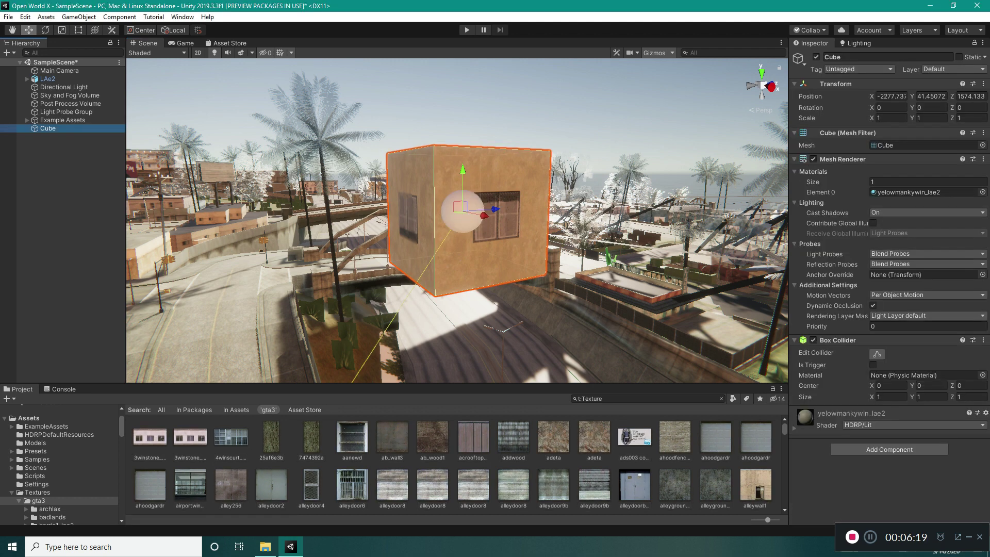
pyautogui.press('Delete')
# Clear the texture filter and inspect the comptwall31 material in the Materials folder of Textures/gta3/comedprj1_la
pyautogui.scroll(-1, 59, 464)
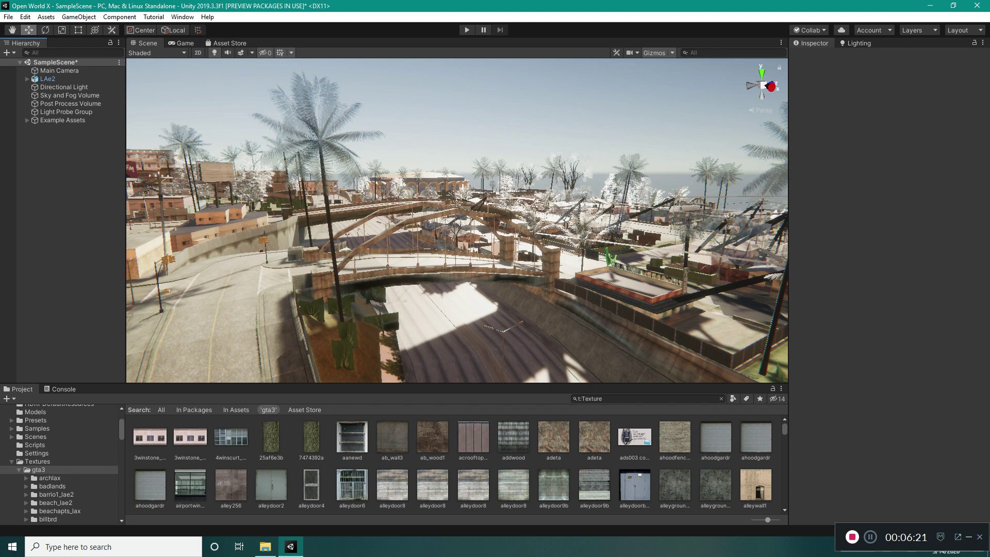
pyautogui.click(37, 461)
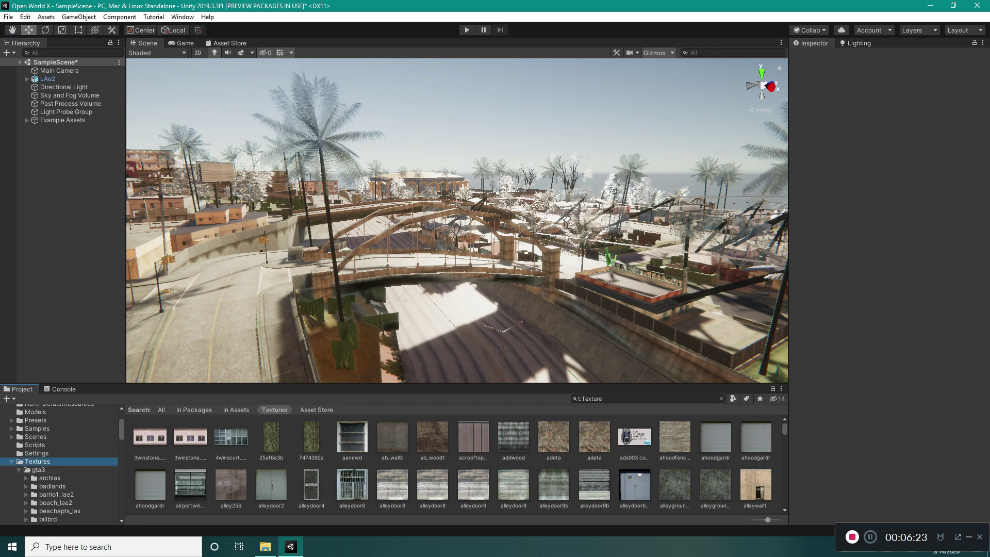
pyautogui.click(721, 398)
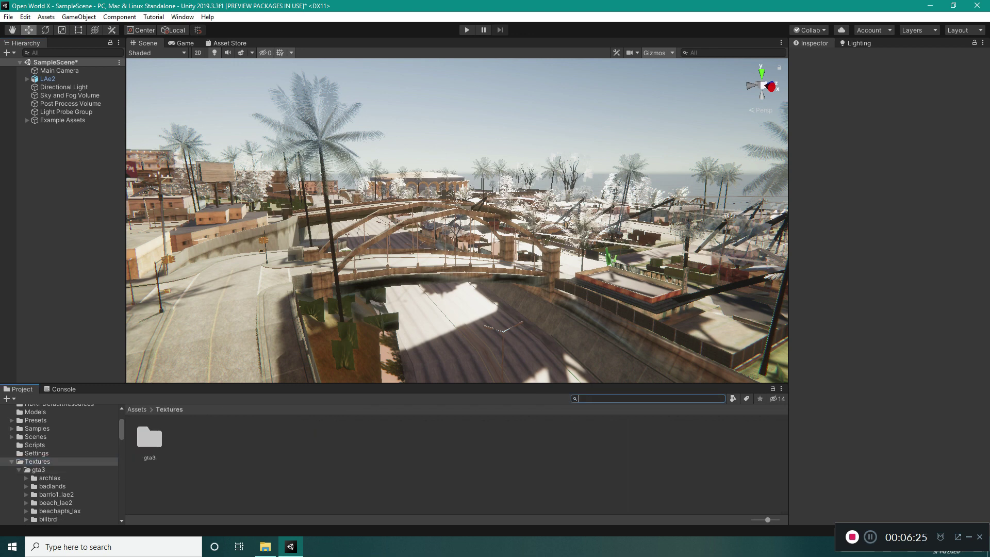
pyautogui.doubleClick(150, 438)
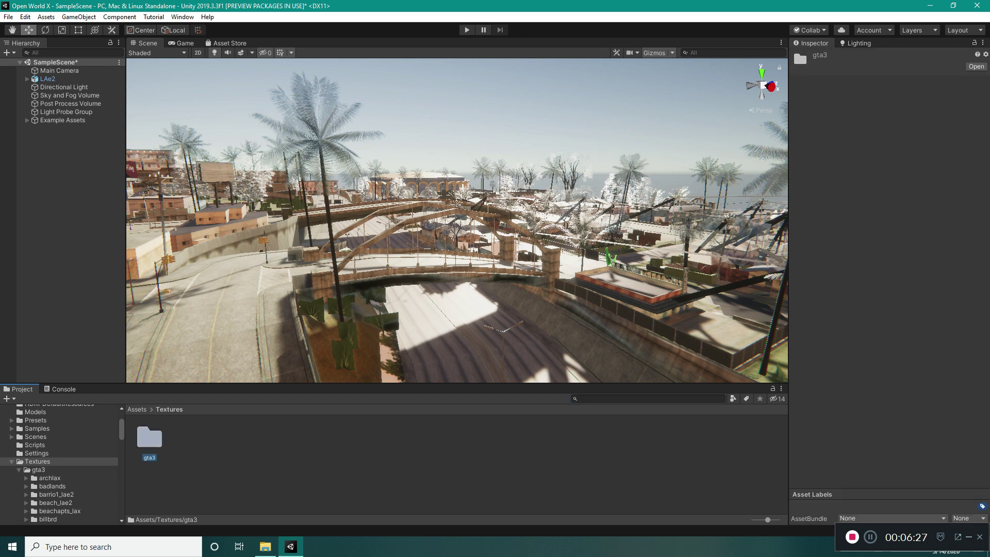
pyautogui.doubleClick(352, 487)
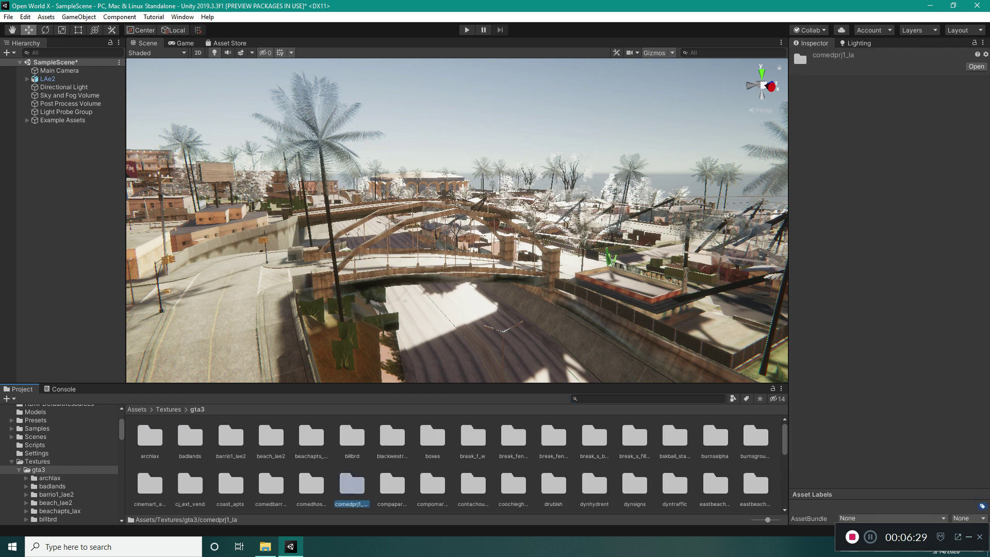
pyautogui.doubleClick(149, 437)
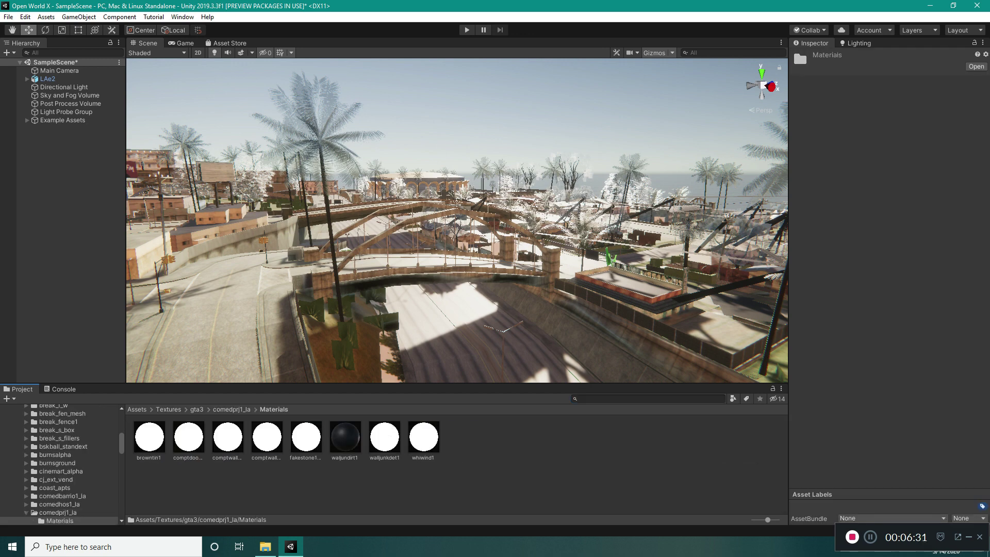
pyautogui.click(189, 437)
pyautogui.moveTo(889, 411); pyautogui.dragTo(953, 422)
pyautogui.click(227, 437)
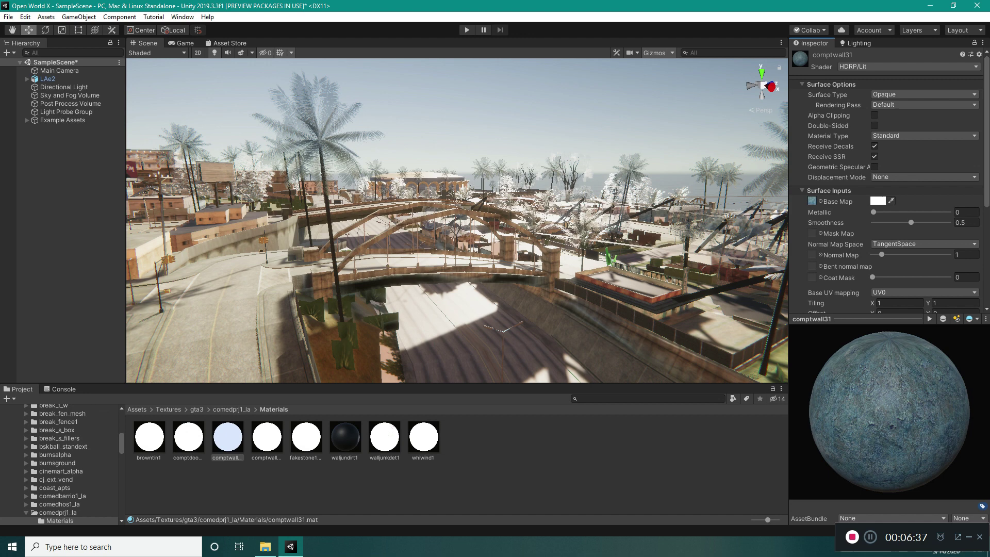
# Open the import settings of the LAe2 model in the Models folder and enlarge the area showing its remapped materials
pyautogui.scroll(10, 62, 464)
pyautogui.click(11, 477)
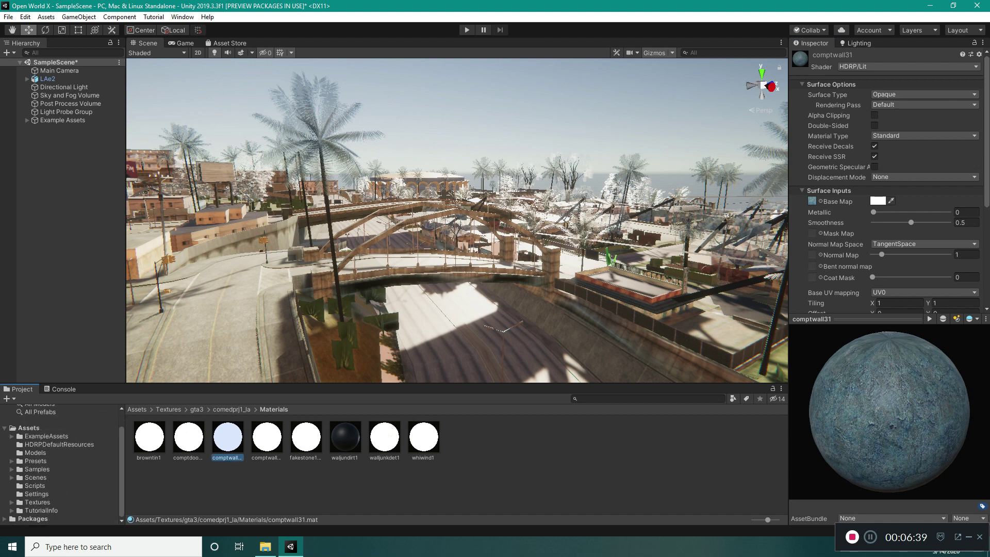
pyautogui.click(35, 453)
pyautogui.click(149, 436)
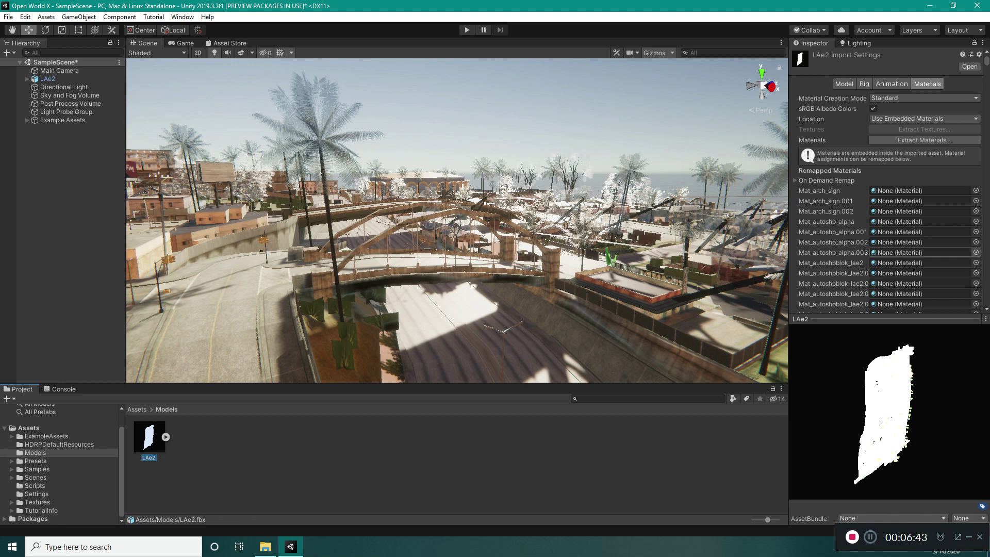
pyautogui.moveTo(897, 318); pyautogui.dragTo(898, 422)
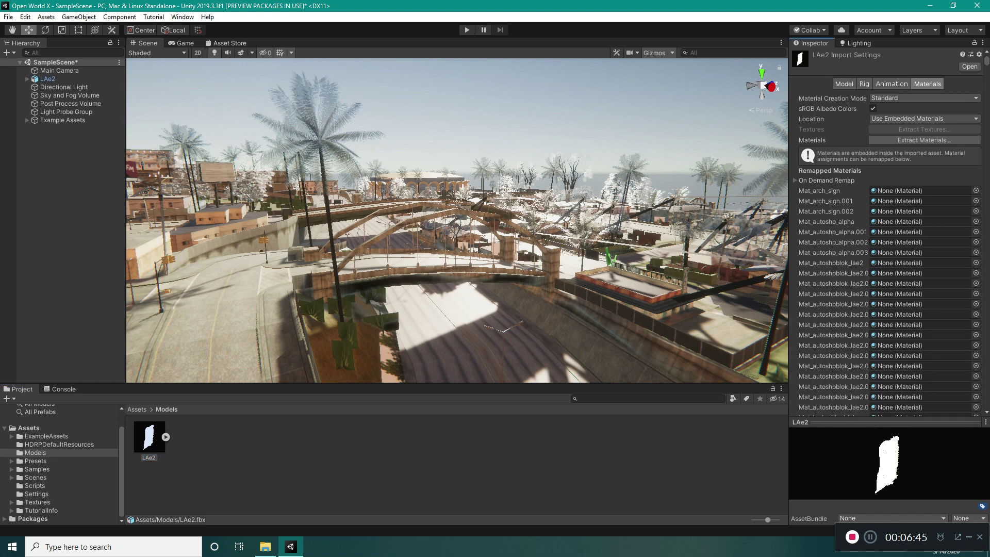
# Search and remap the LAe2 model's materials on demand, using By Base Texture Name naming and a Project-Wide search
pyautogui.click(796, 180)
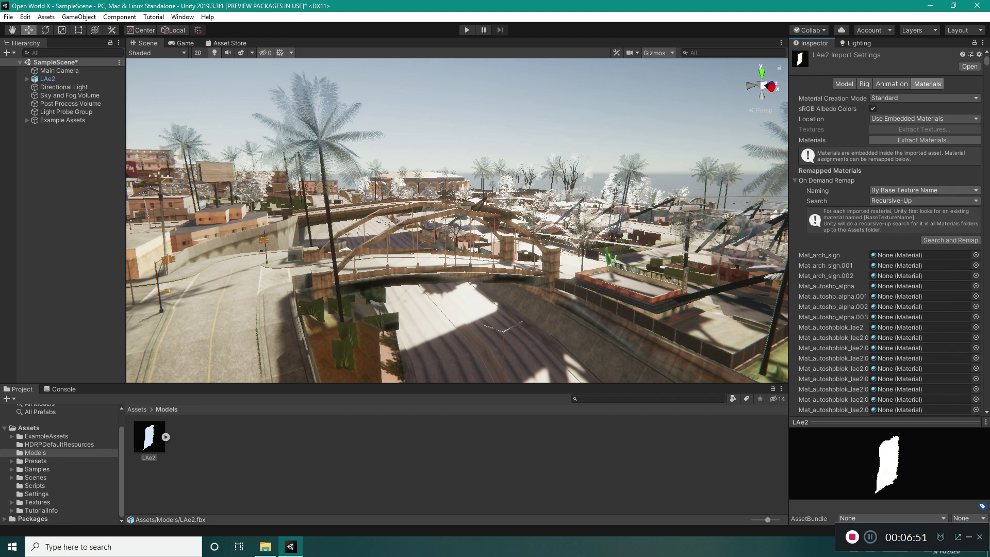
pyautogui.click(925, 191)
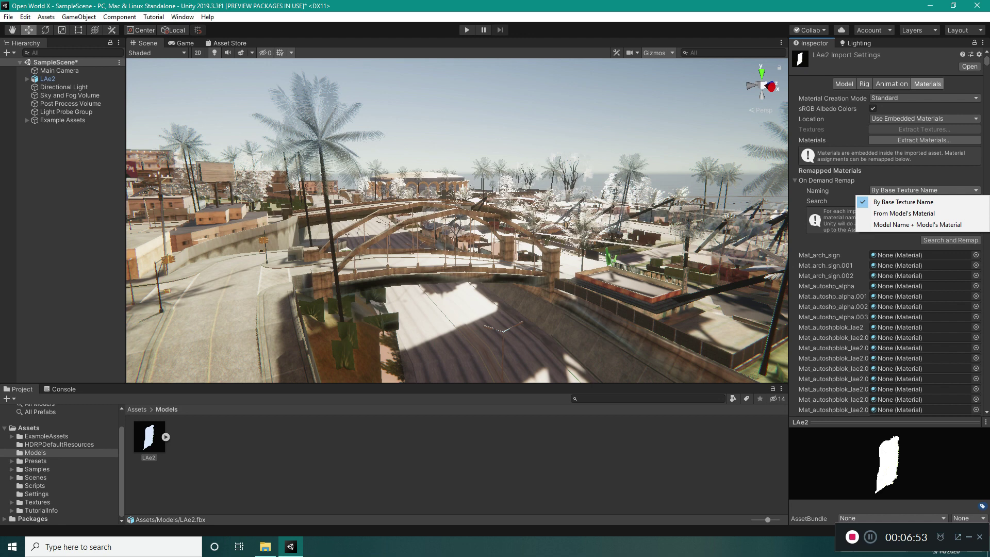
pyautogui.press('Escape')
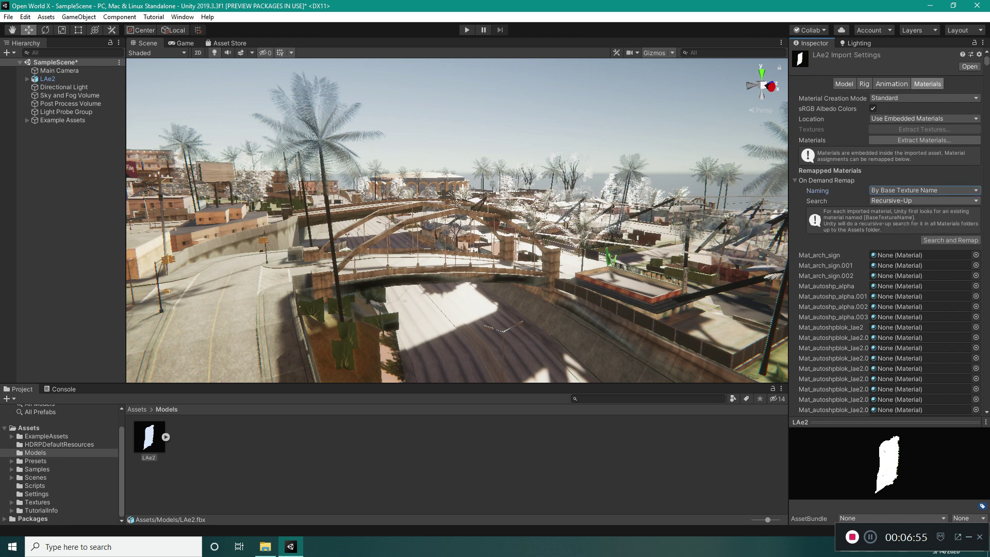
pyautogui.click(925, 201)
pyautogui.click(908, 235)
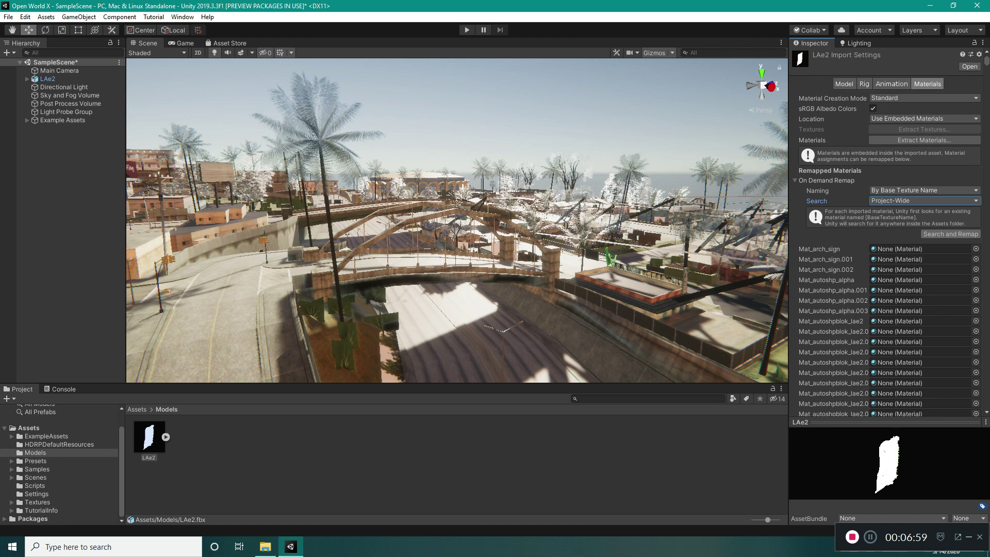
pyautogui.click(950, 234)
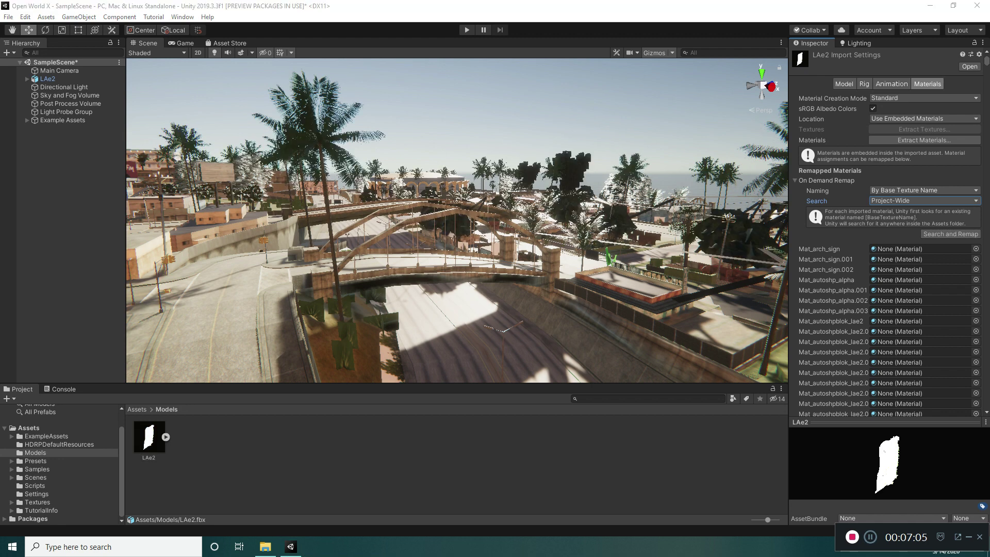
# Select the tall palm tree near the bridge and open its color4 material from the gta_tree_palm Materials folder
pyautogui.rightClick(457, 221)
pyautogui.moveTo(457, 220); pyautogui.dragTo(310, 201, button='right')
pyautogui.moveTo(397, 245)
pyautogui.mouseDown(button='right')
pyautogui.moveTo(401, 276)
pyautogui.moveTo(397, 226)
pyautogui.mouseUp(button='right')
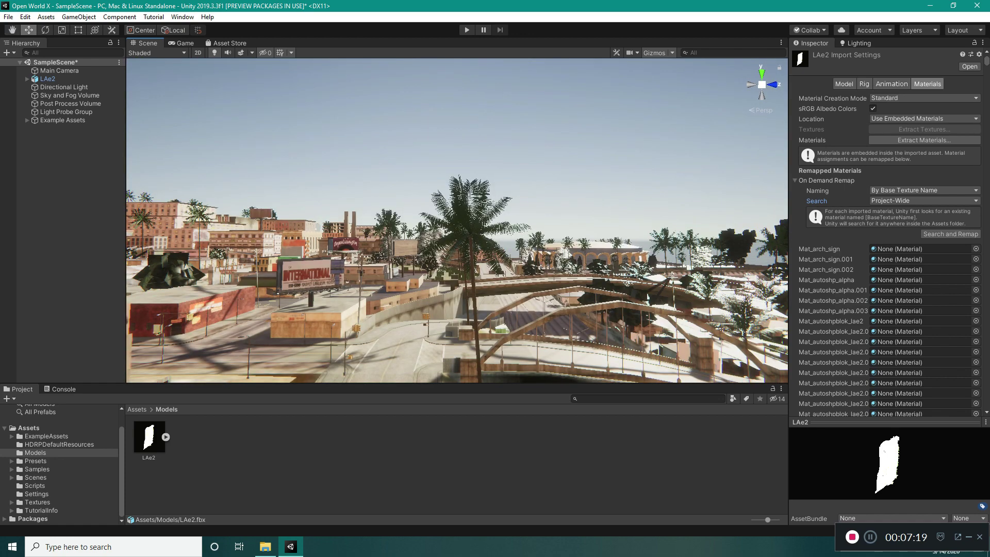
pyautogui.click(459, 227)
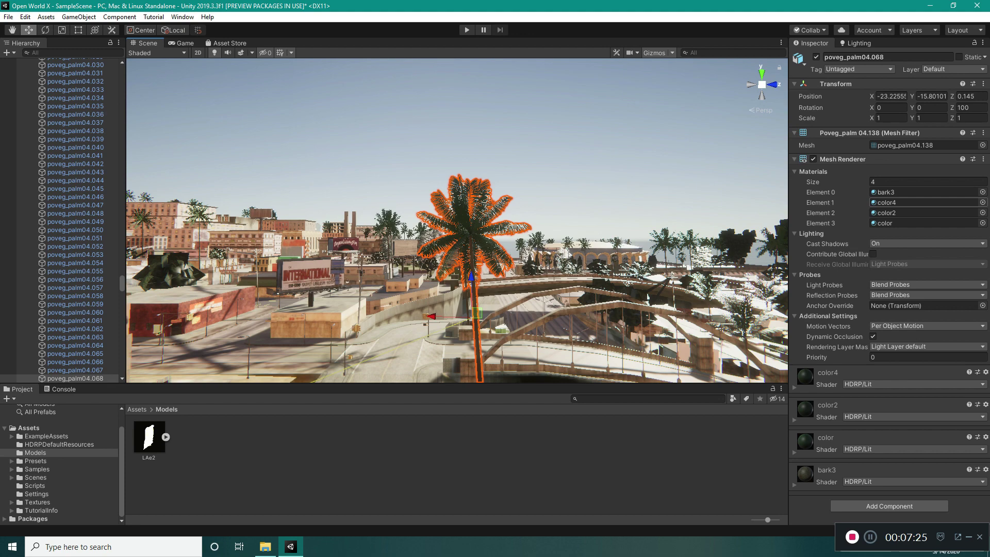
pyautogui.click(907, 202)
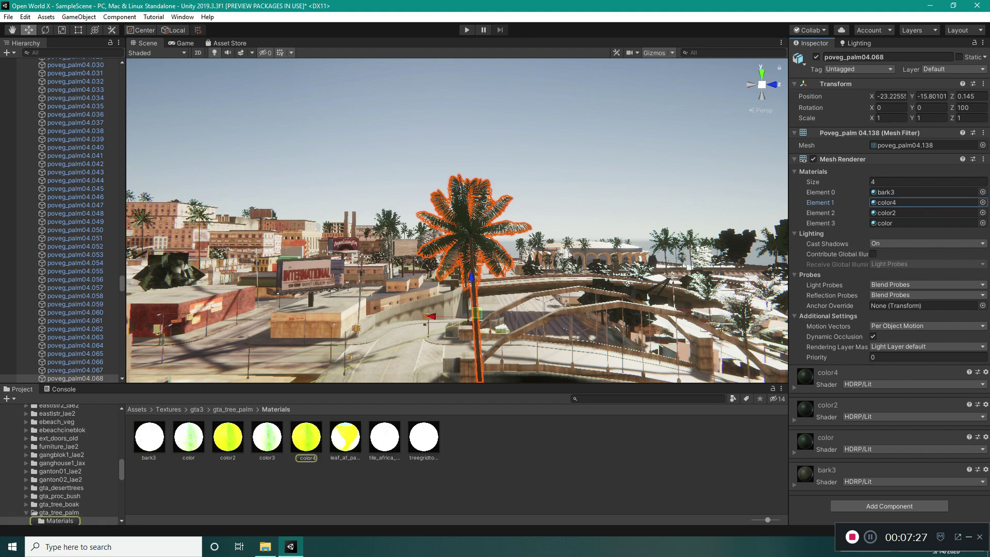
pyautogui.click(306, 438)
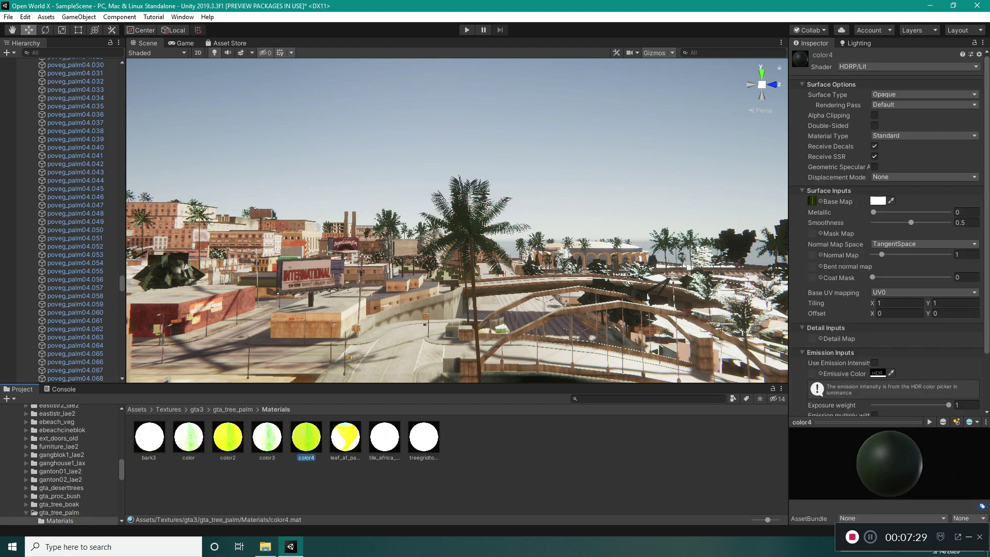
# Raise the Metallic value of the color4 material and select the palm tree again in close view
pyautogui.press('w')
pyautogui.moveTo(457, 220); pyautogui.dragTo(444, 232, button='right')
pyautogui.moveTo(874, 211); pyautogui.dragTo(908, 212)
pyautogui.moveTo(578, 233); pyautogui.dragTo(593, 291, button='right')
pyautogui.click(594, 292)
pyautogui.click(593, 292)
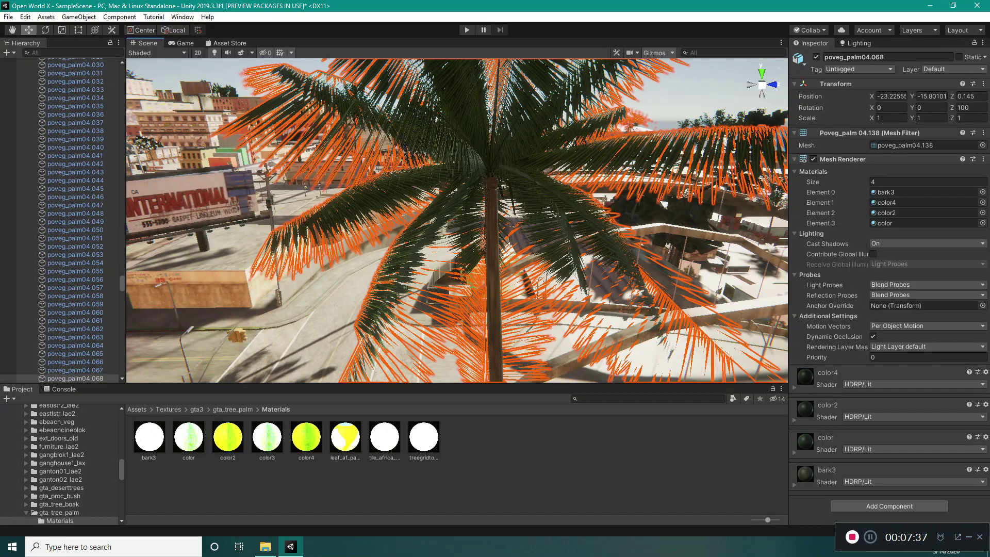
# Set the Metallic value of the palm tree's color2 material to about 0.8
pyautogui.click(924, 212)
pyautogui.click(228, 437)
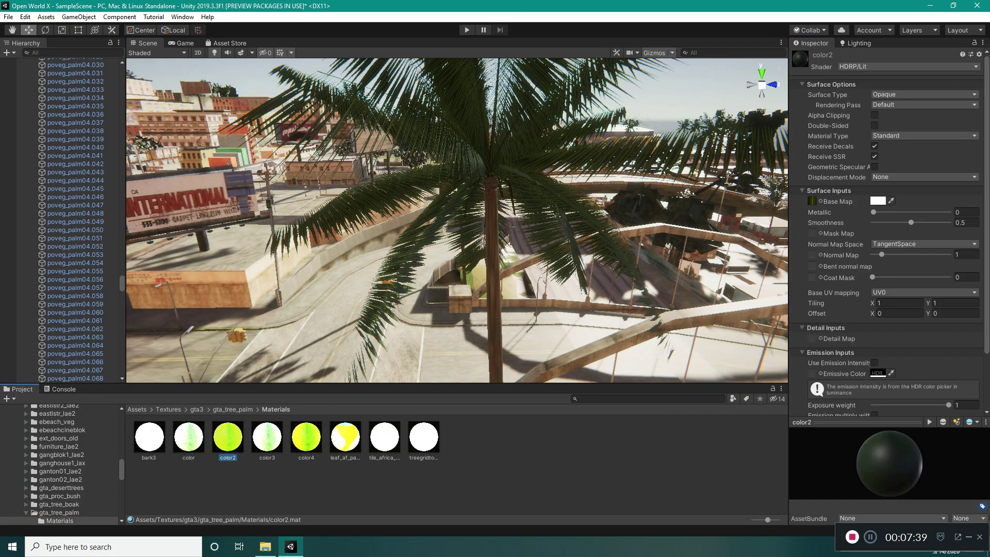
pyautogui.moveTo(873, 212); pyautogui.dragTo(934, 212)
pyautogui.moveTo(593, 232); pyautogui.dragTo(568, 222, button='right')
pyautogui.moveTo(464, 222); pyautogui.dragTo(531, 225, button='right')
# Try Smoothness values of about 0.4 and 1 on the color2 material while viewing the palm leaves up close
pyautogui.moveTo(911, 222); pyautogui.dragTo(904, 222)
pyautogui.moveTo(464, 221); pyautogui.dragTo(441, 188, button='right')
pyautogui.press('w')
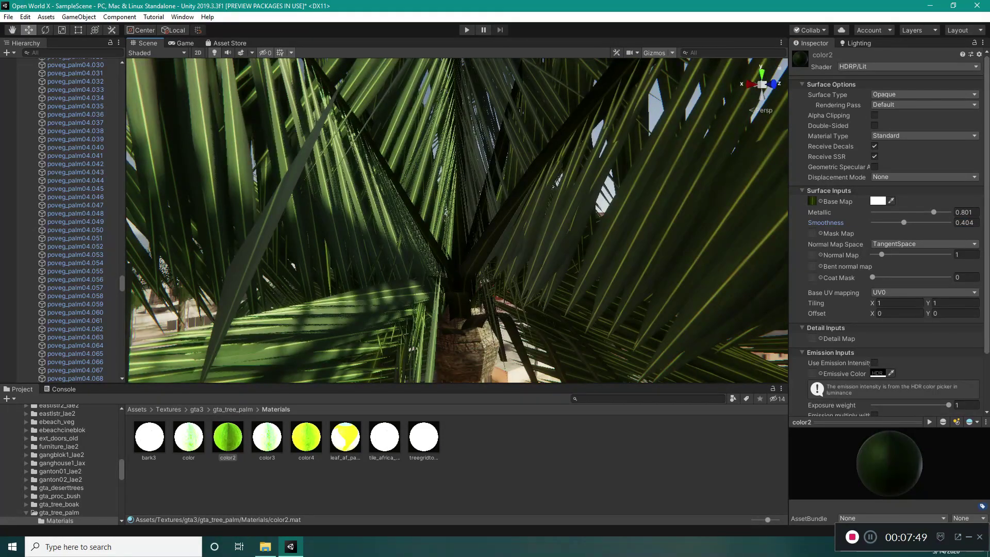
pyautogui.write('1')
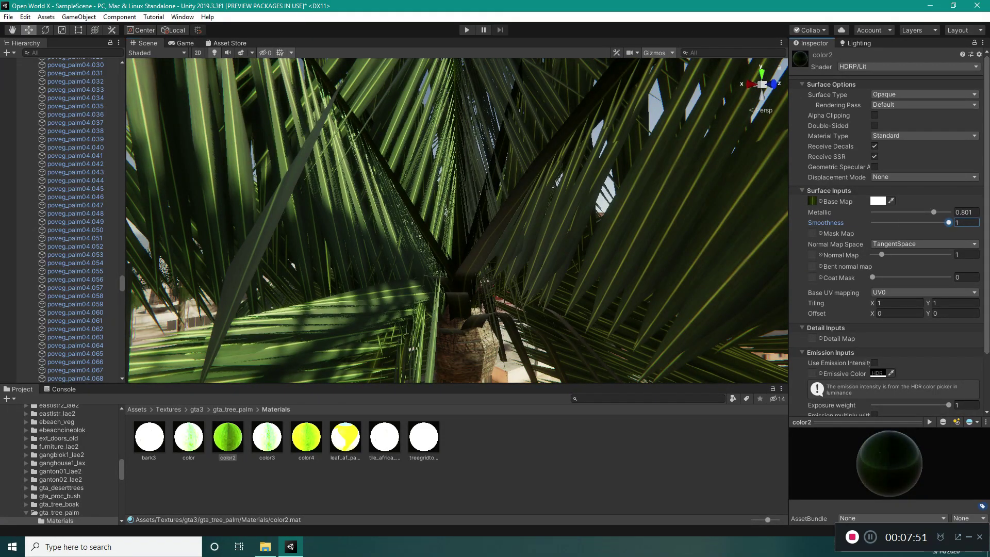
pyautogui.press('BackSpace')
pyautogui.write('0.76')
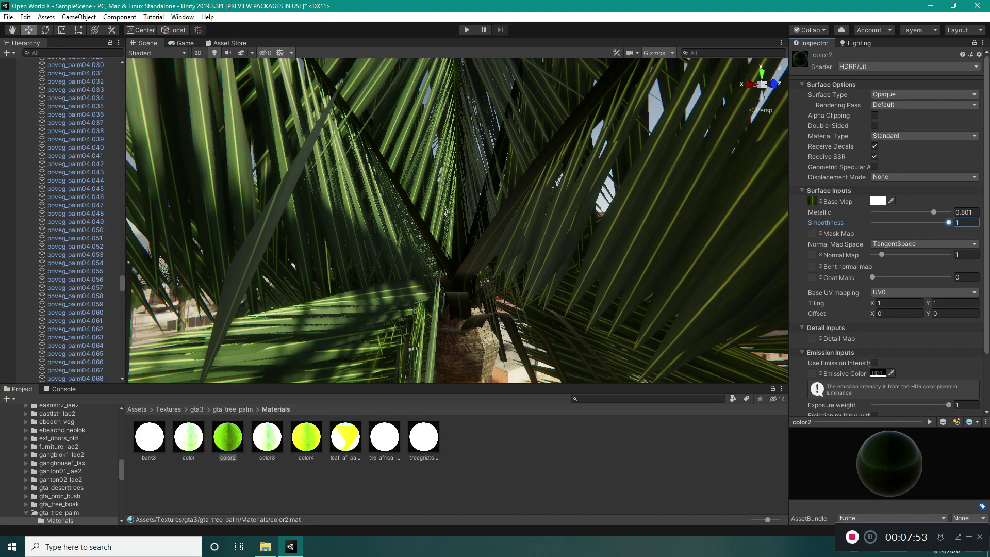
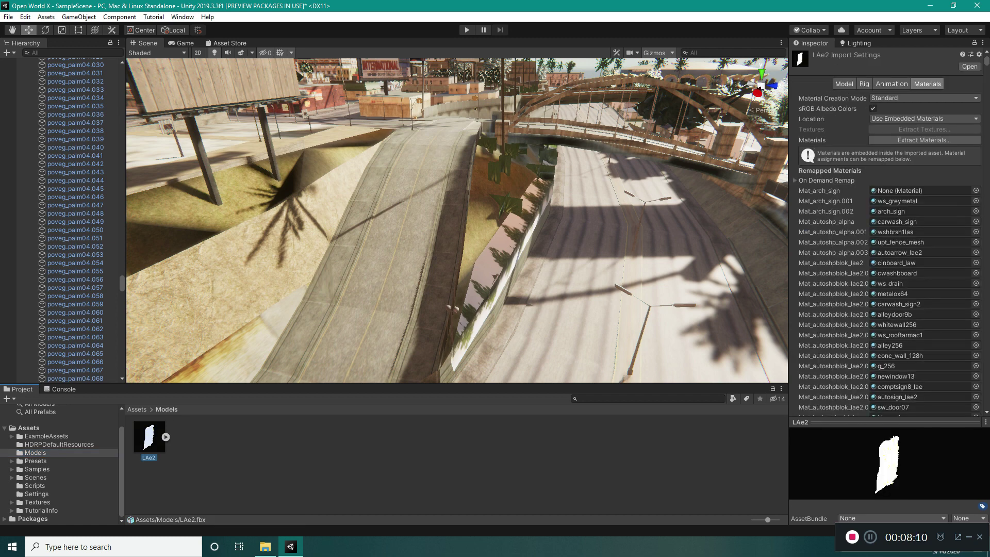
# Show the LAe2 model's mesh import settings and examine the textured roads, bridge, trees and buildings across the map
pyautogui.click(897, 415)
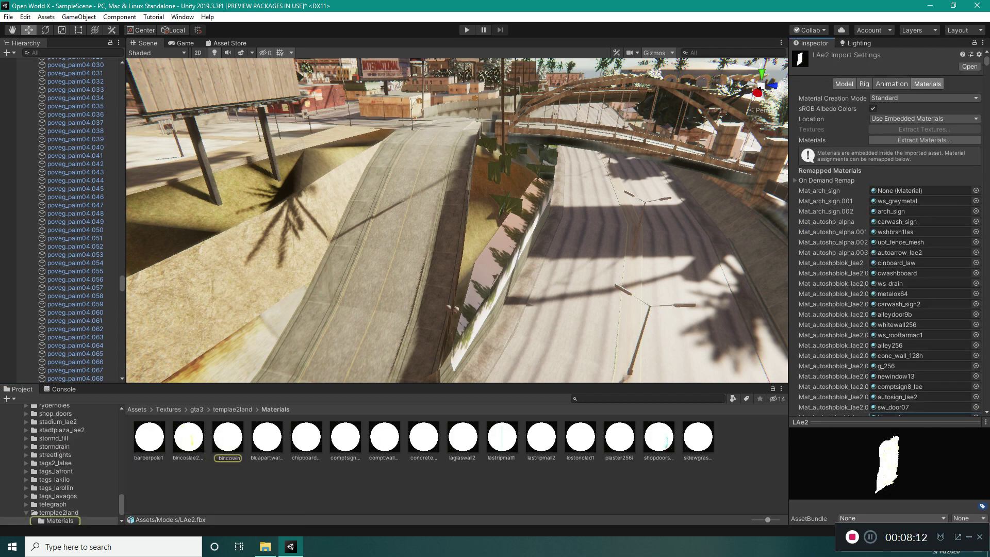
pyautogui.click(844, 83)
pyautogui.moveTo(704, 201); pyautogui.dragTo(732, 243, button='right')
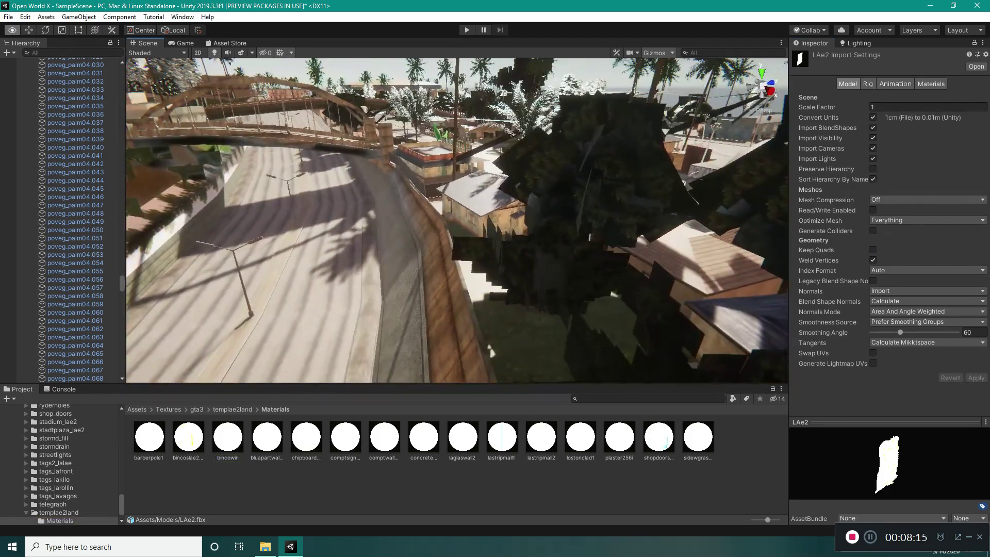
pyautogui.moveTo(634, 180); pyautogui.dragTo(500, 128, button='right')
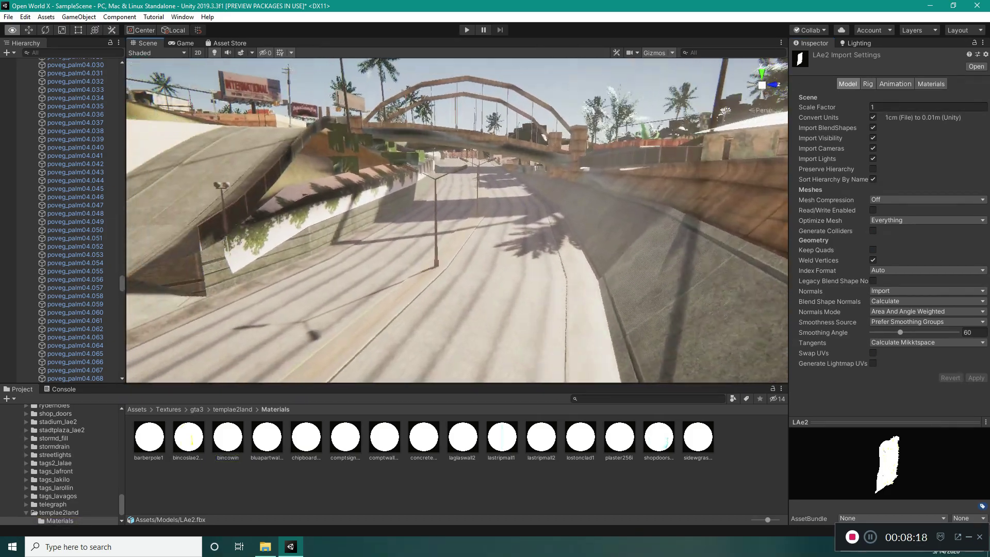
pyautogui.press('w')
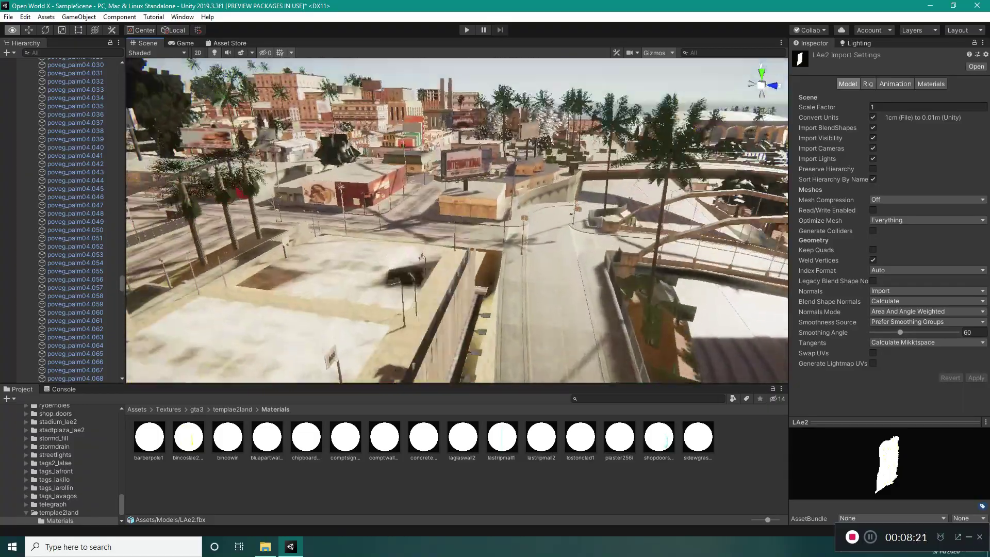
pyautogui.moveTo(457, 221); pyautogui.dragTo(450, 248, button='right')
pyautogui.press('e')
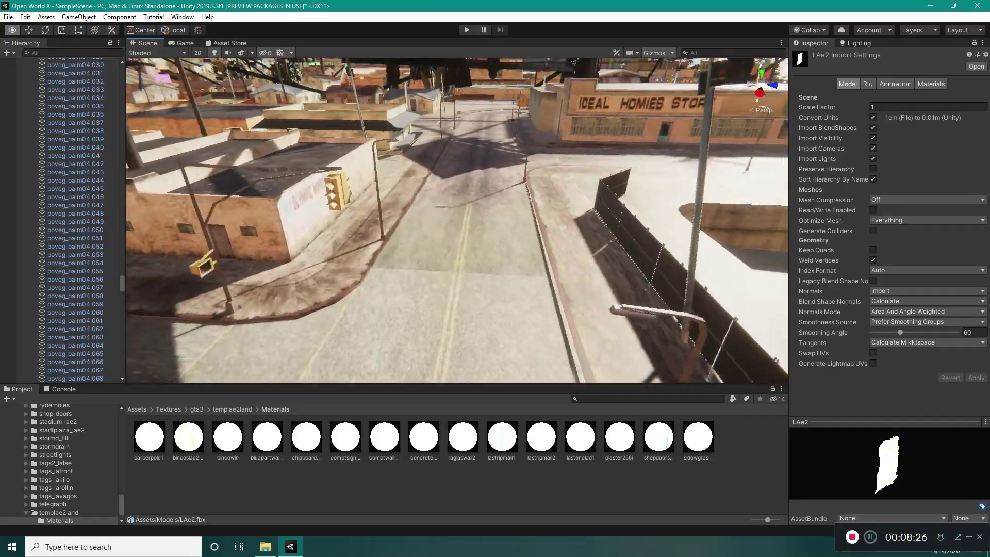
pyautogui.press('w')
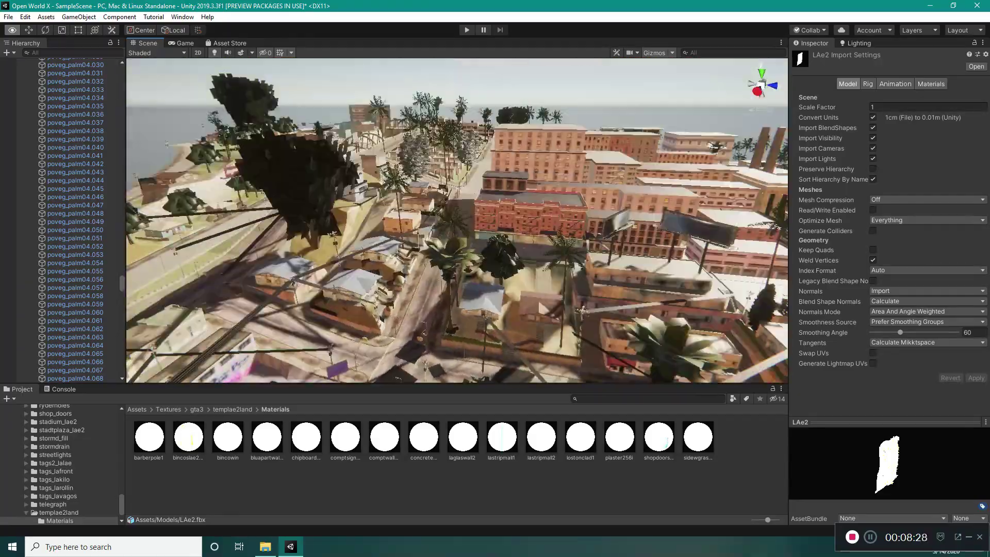
# Examine the sunken road and the shading of the arched bridge up close in the scene
pyautogui.moveTo(457, 221); pyautogui.dragTo(328, 249, button='right')
pyautogui.press('w')
pyautogui.press('e')
pyautogui.moveTo(457, 220); pyautogui.dragTo(578, 200, button='right')
pyautogui.press('w')
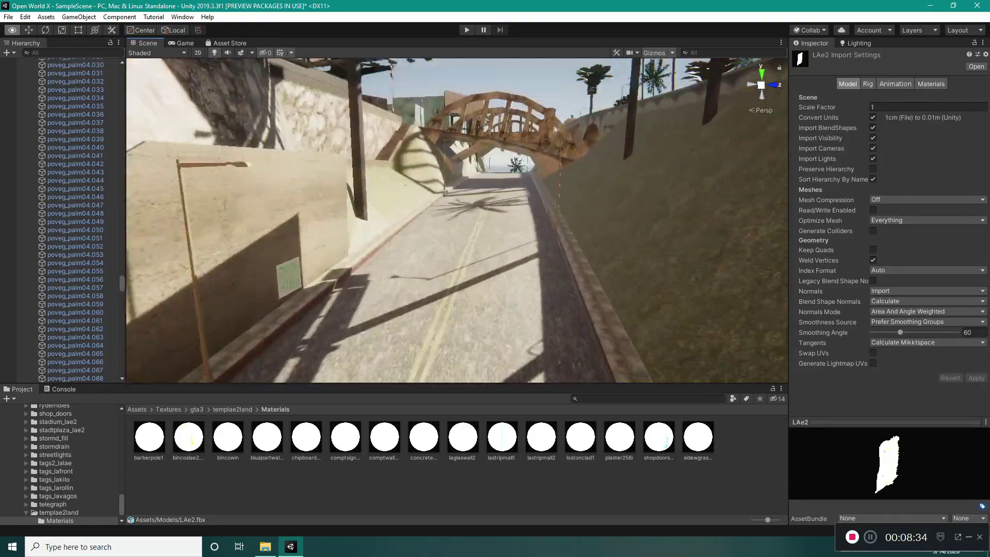
pyautogui.press('e')
pyautogui.moveTo(457, 220); pyautogui.dragTo(390, 287, button='right')
pyautogui.press('w')
pyautogui.moveTo(423, 222); pyautogui.dragTo(456, 214, button='right')
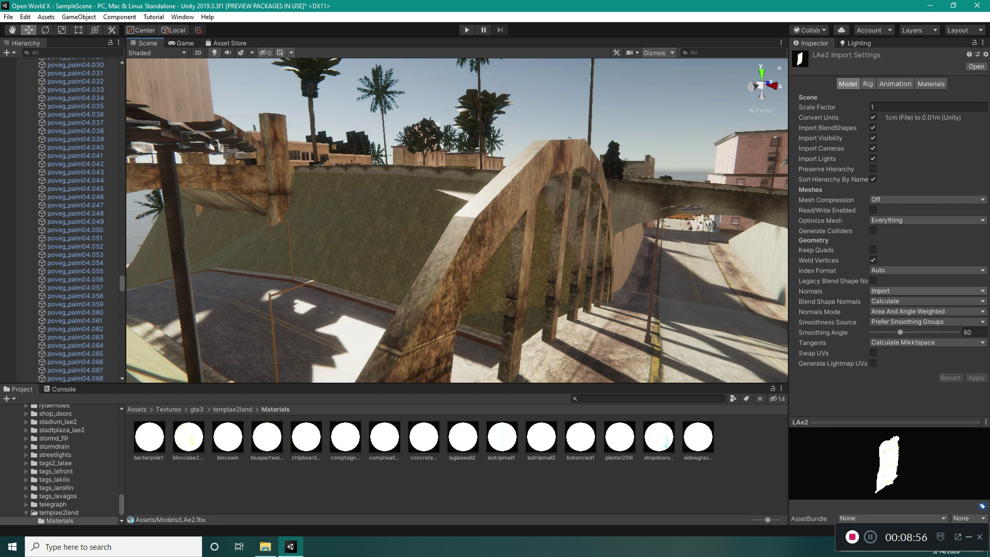
# Set the LAe2 model's normals to Calculate with a smoothing angle of 45 and apply the import settings
pyautogui.click(908, 291)
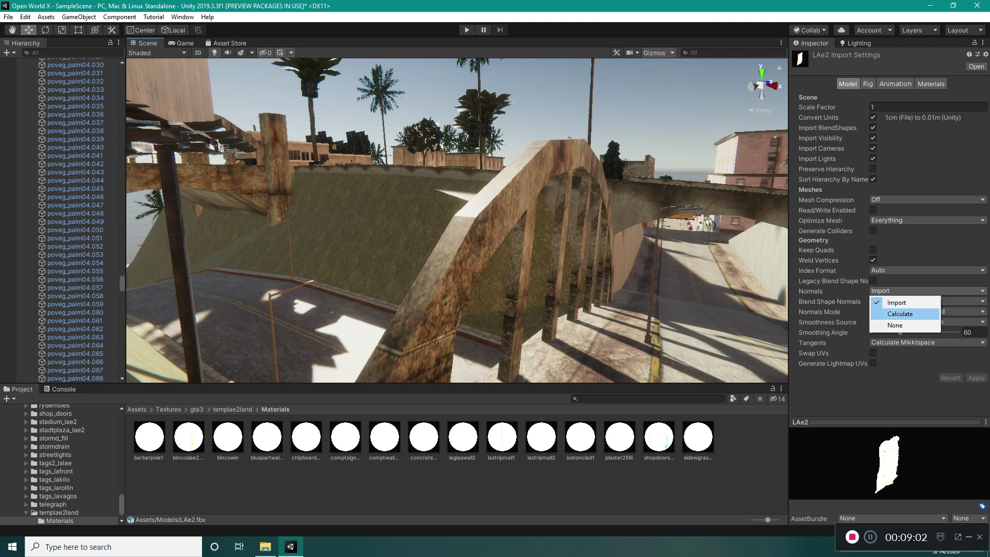
pyautogui.click(900, 314)
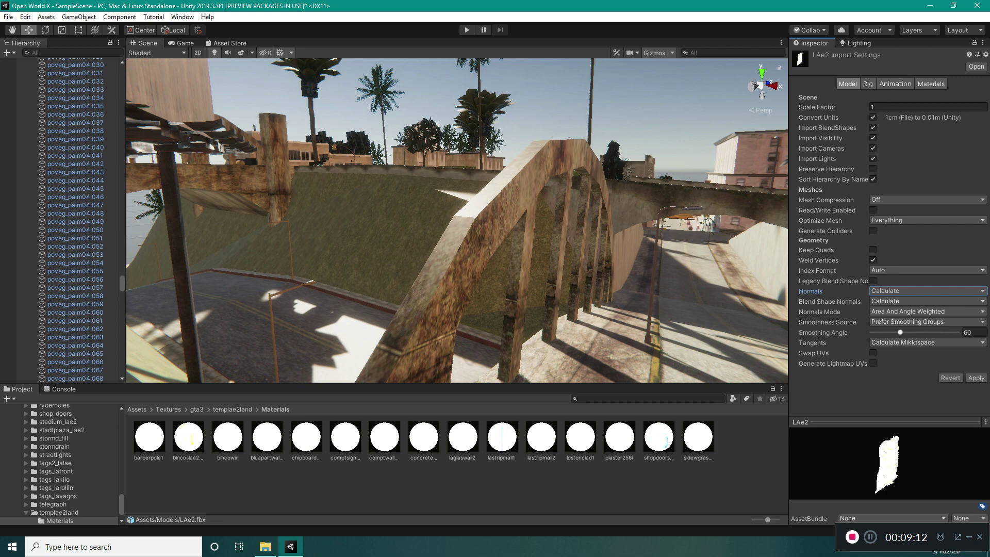
pyautogui.moveTo(901, 332); pyautogui.dragTo(899, 332)
pyautogui.click(974, 332)
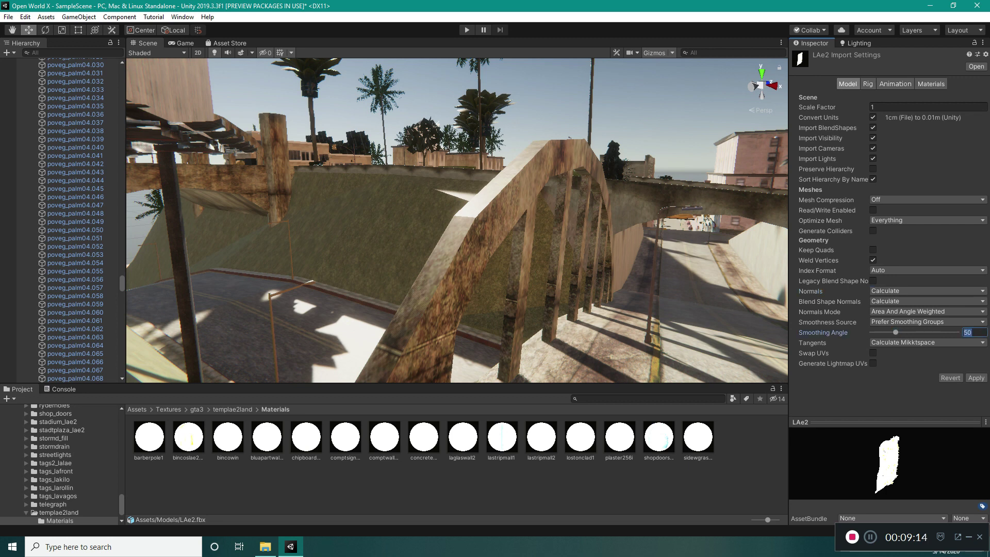
pyautogui.write('45')
pyautogui.press('Return')
pyautogui.click(976, 378)
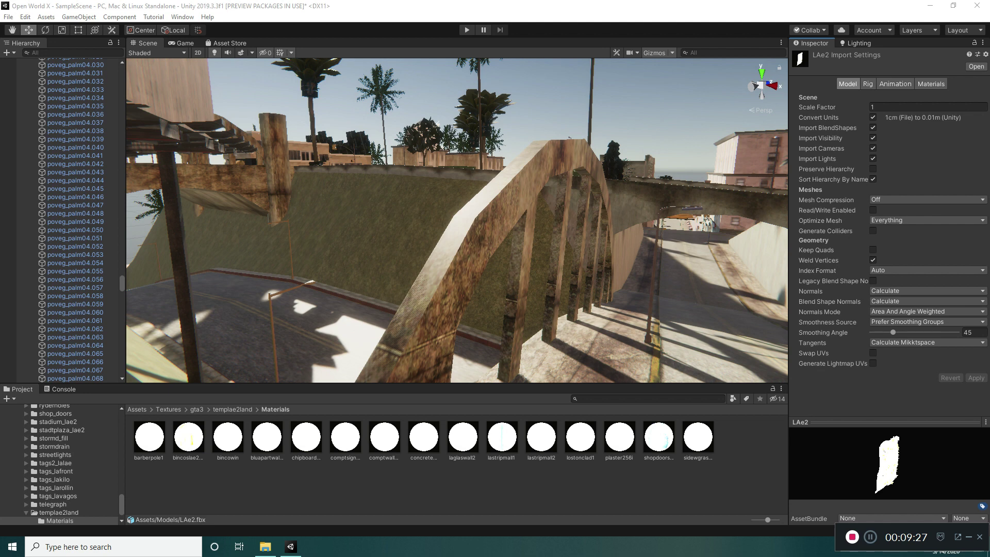
# Filter the gta3 folder's contents to the Texture type and select all of its textures
pyautogui.moveTo(456, 221); pyautogui.dragTo(454, 223, button='right')
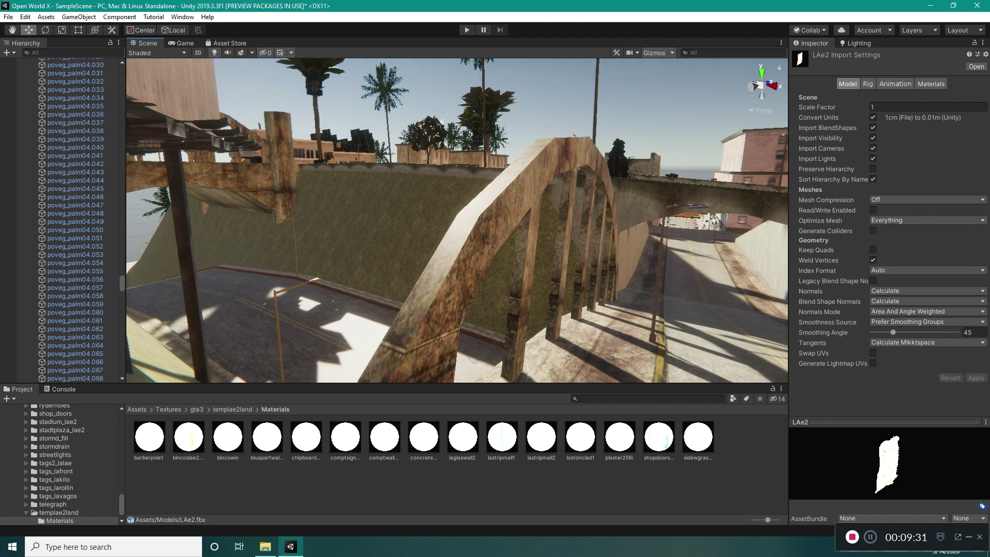
pyautogui.moveTo(441, 120); pyautogui.dragTo(350, 160, button='right')
pyautogui.moveTo(457, 221)
pyautogui.mouseDown(button='right')
pyautogui.moveTo(474, 214)
pyautogui.moveTo(457, 221)
pyautogui.mouseUp(button='right')
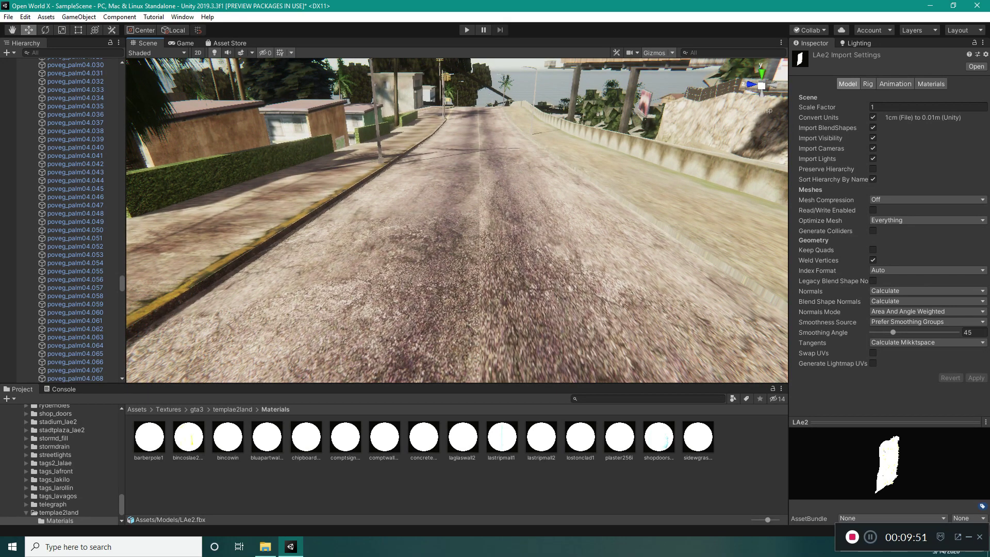
pyautogui.scroll(10, 62, 464)
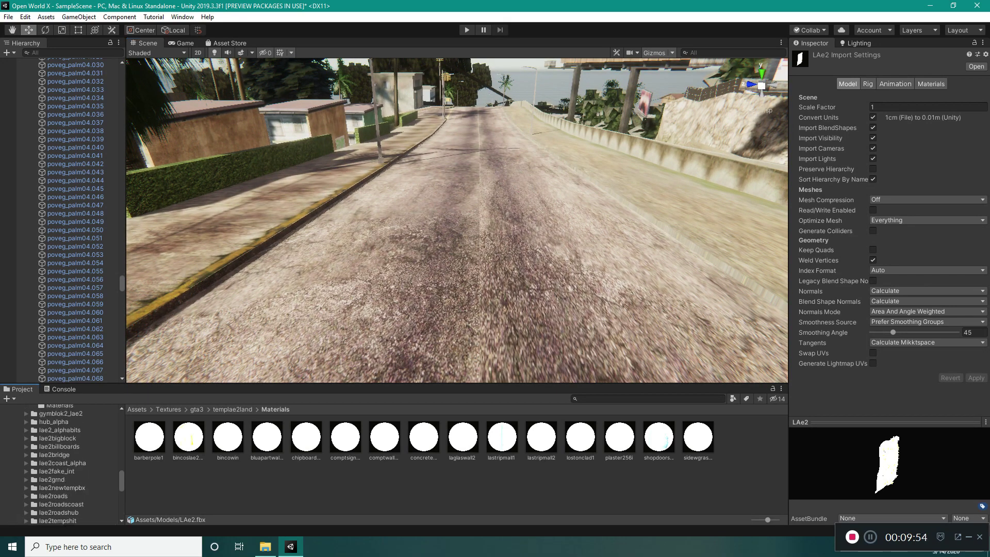
pyautogui.scroll(10, 62, 464)
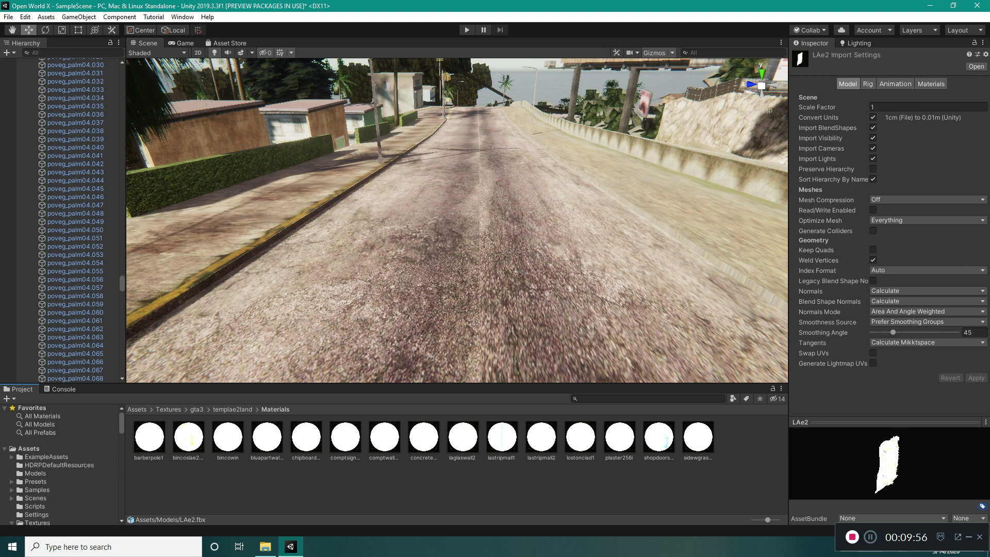
pyautogui.scroll(-3, 62, 464)
pyautogui.click(38, 500)
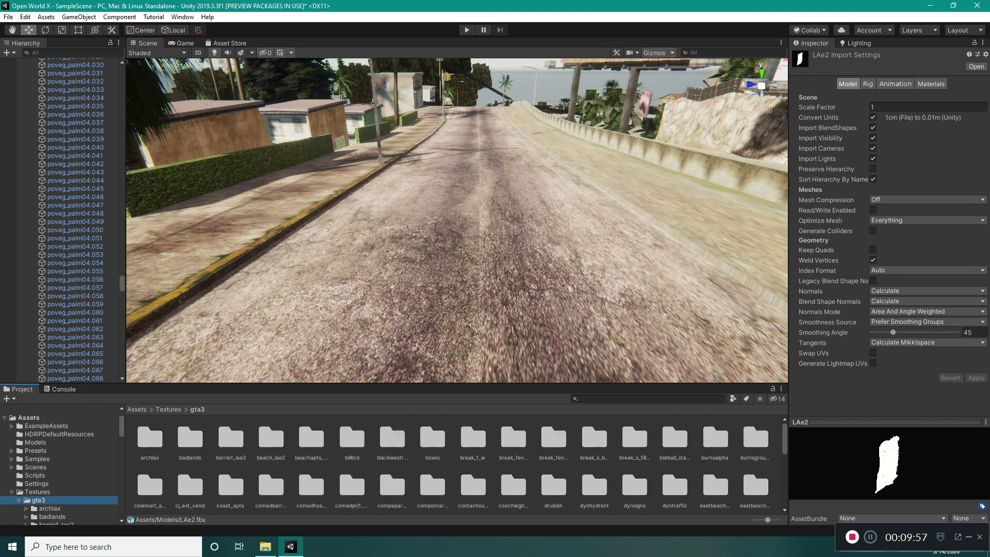
pyautogui.click(733, 399)
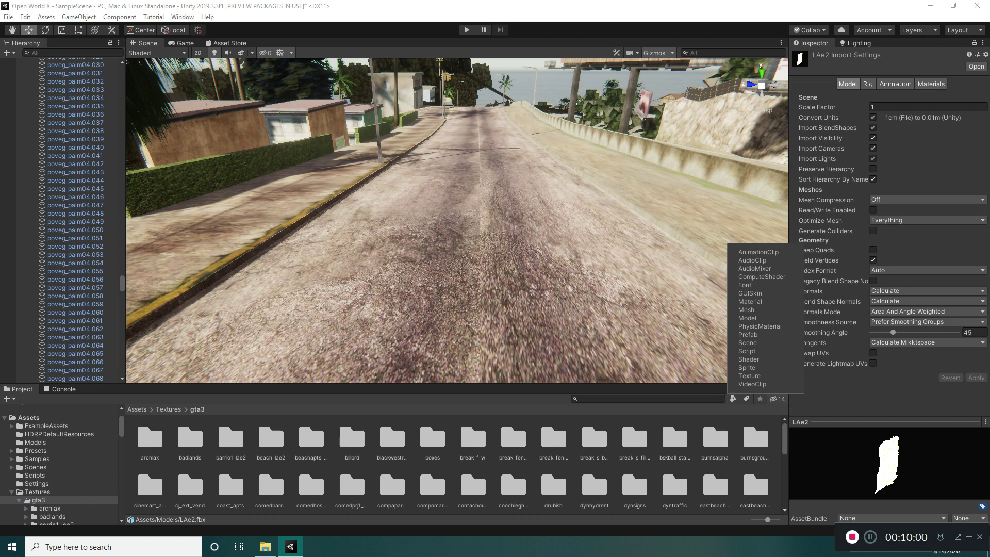
pyautogui.click(749, 376)
pyautogui.click(190, 438)
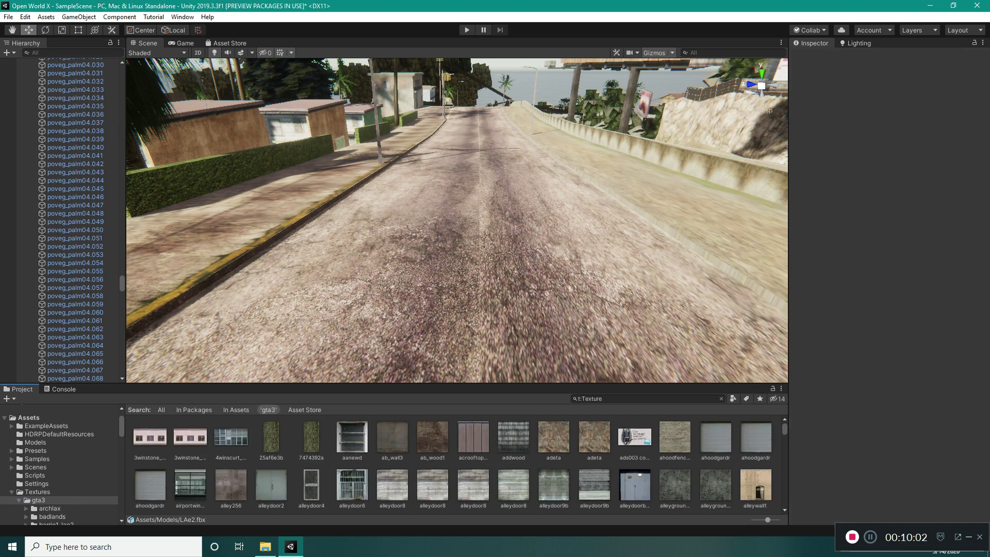
pyautogui.hotkey('ctrl', 'a')
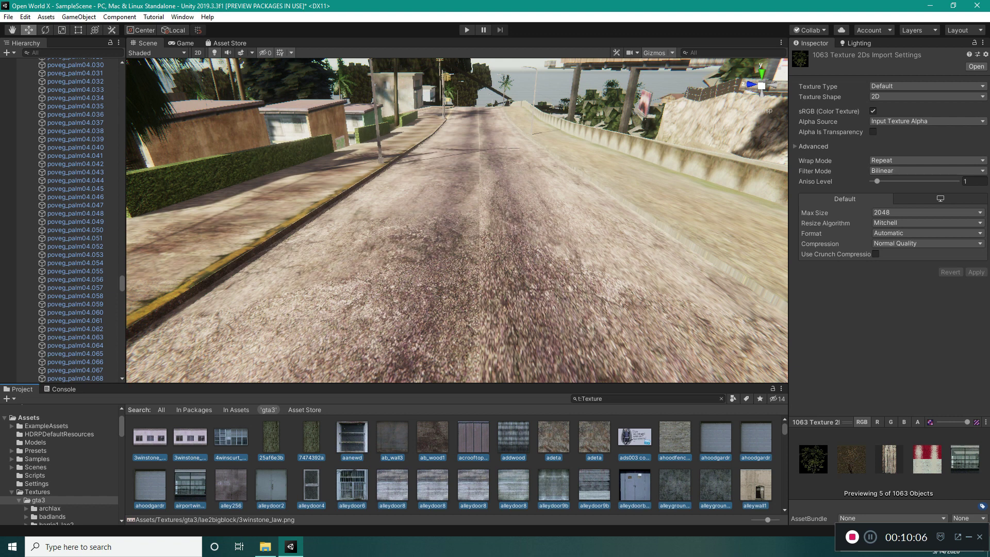
# Set the Aniso Level of all selected textures to 10 and apply the import settings
pyautogui.moveTo(876, 181); pyautogui.dragTo(958, 182)
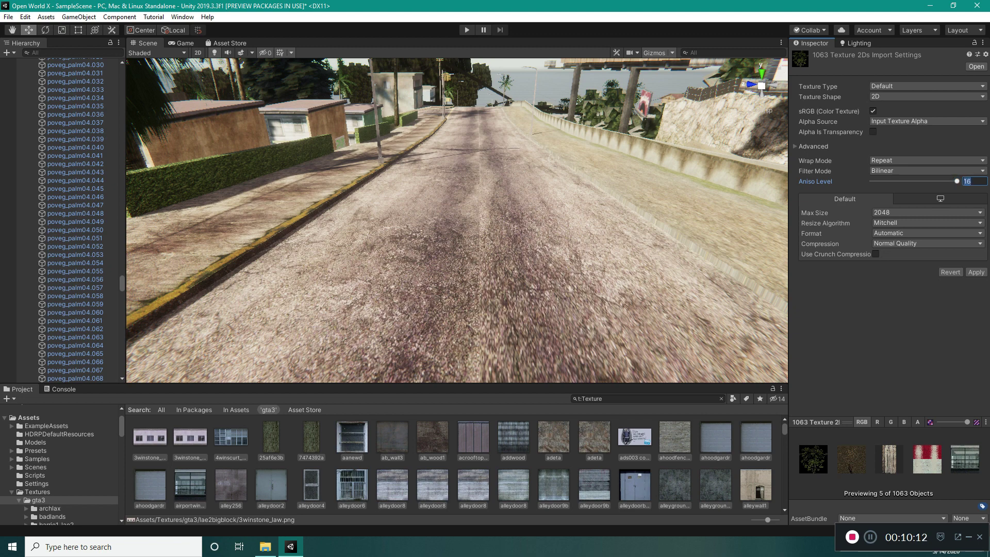
pyautogui.write('10')
pyautogui.click(975, 271)
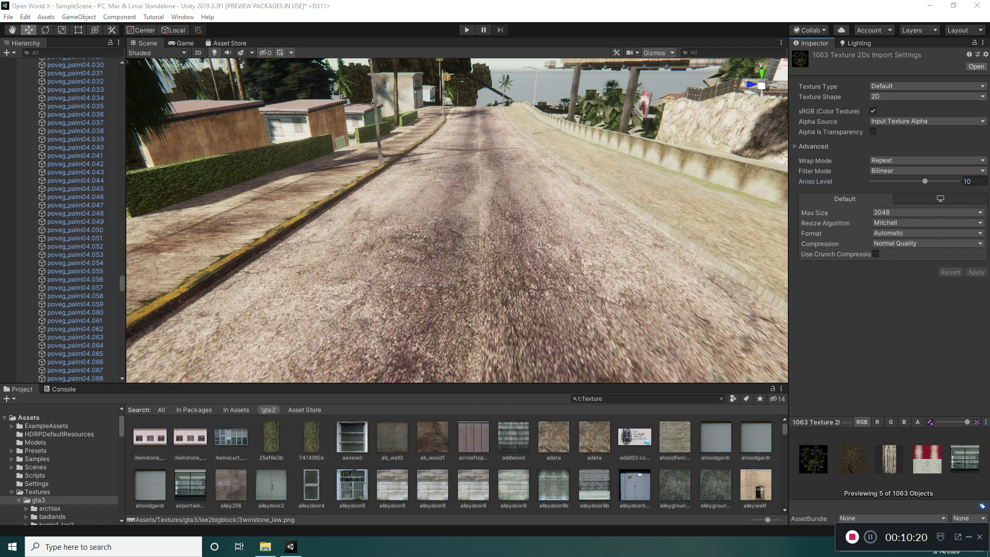
# Examine the road surface and its surroundings in the scene with the new texture filtering
pyautogui.moveTo(457, 220); pyautogui.dragTo(422, 190, button='right')
pyautogui.press('w')
pyautogui.press('w')
pyautogui.press('w')
pyautogui.press('e')
pyautogui.moveTo(309, 203); pyautogui.dragTo(242, 199, button='right')
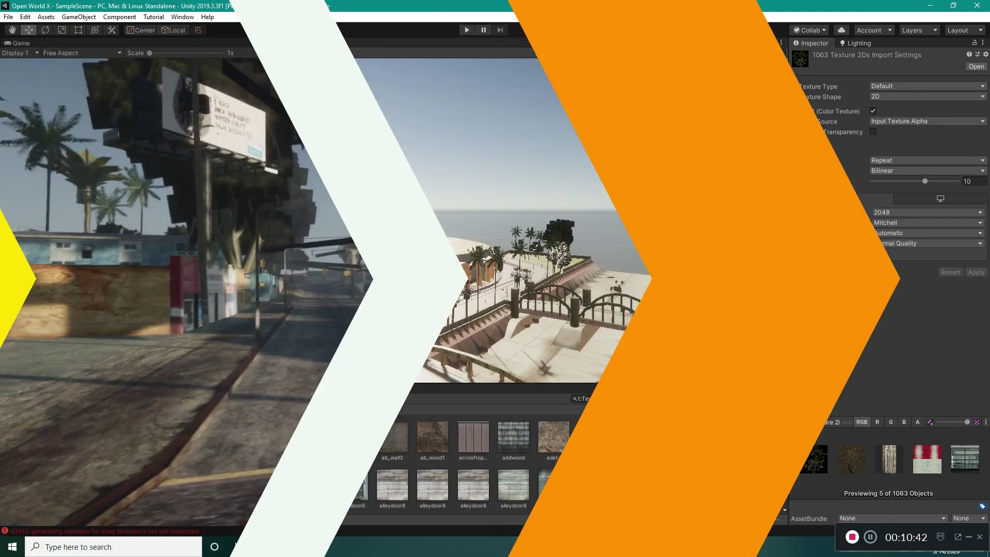
# Fly through the map in play mode, examining the streets, shops, hill road, arched bridges and city buildings
pyautogui.press('w')
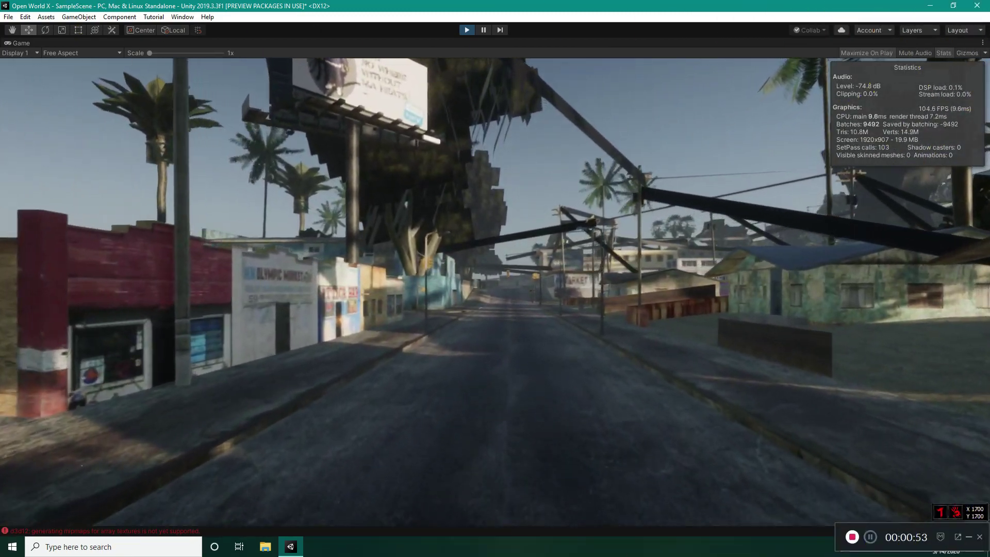
pyautogui.press('w')
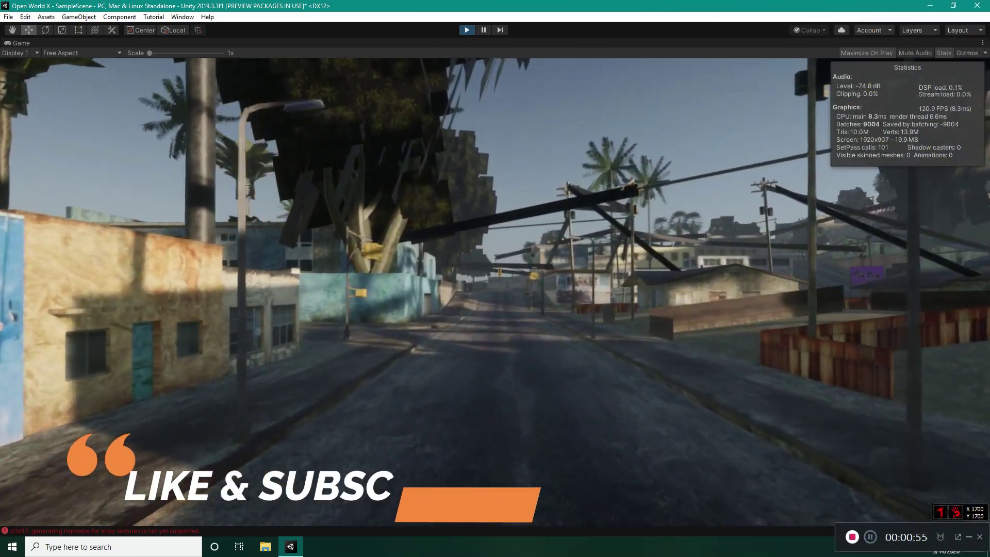
pyautogui.press('w')
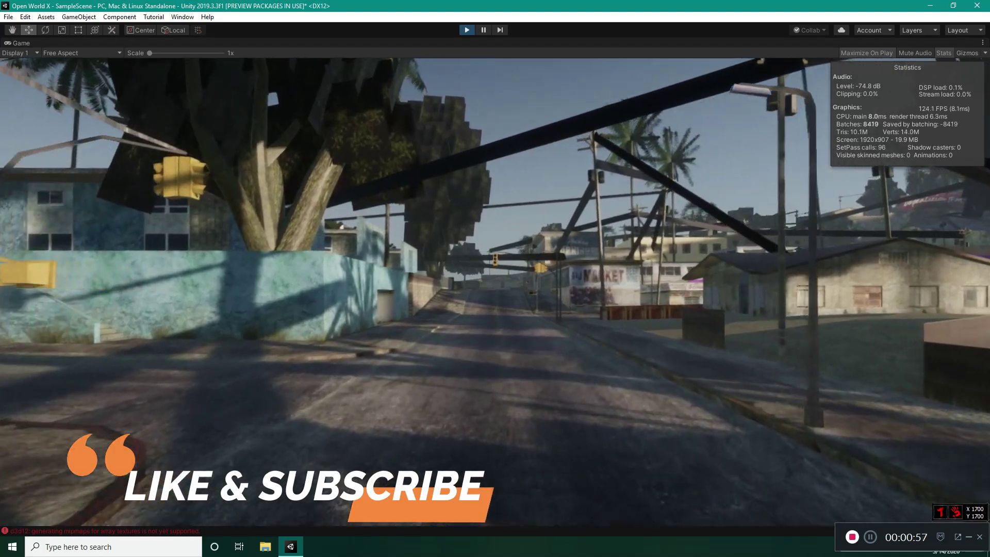
pyautogui.press('w')
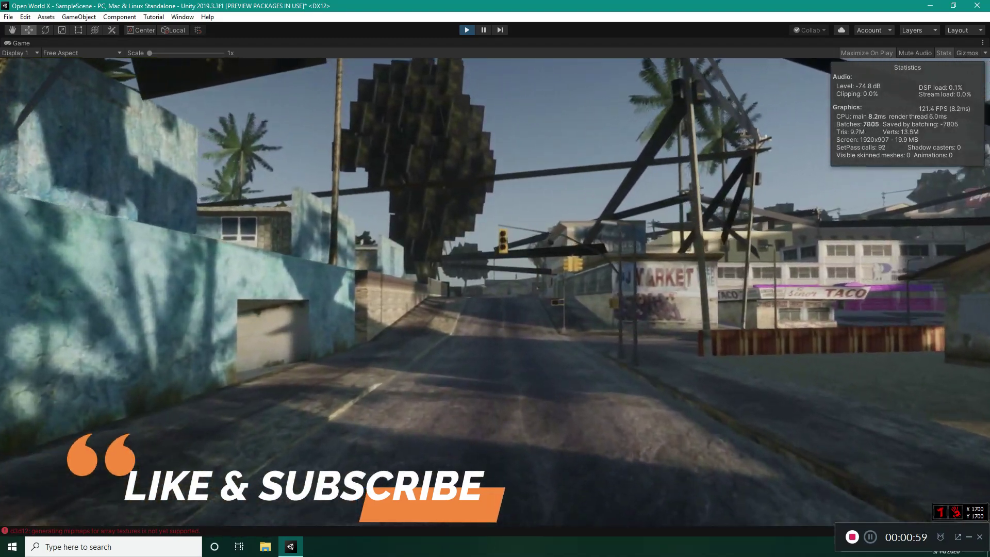
pyautogui.press('w')
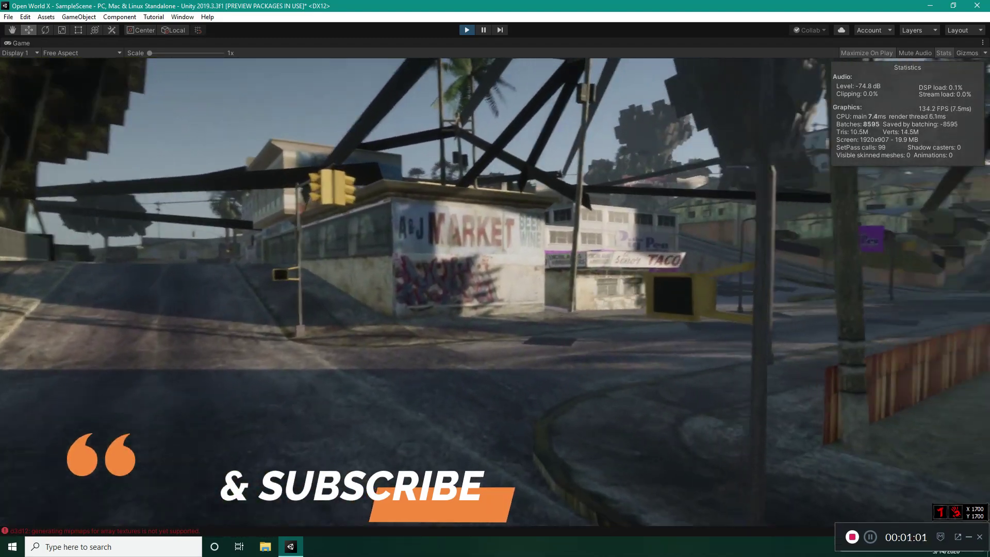
pyautogui.press('w')
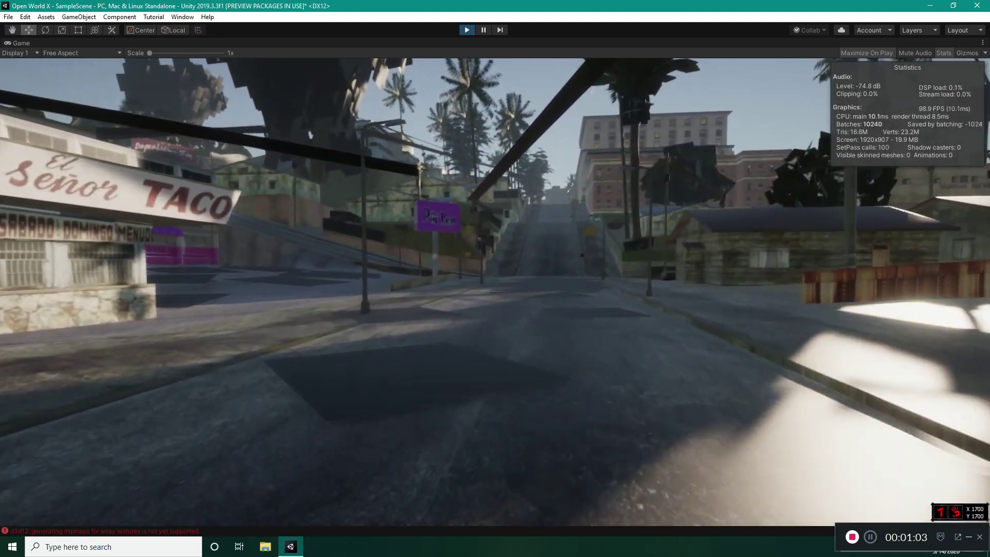
pyautogui.press('w')
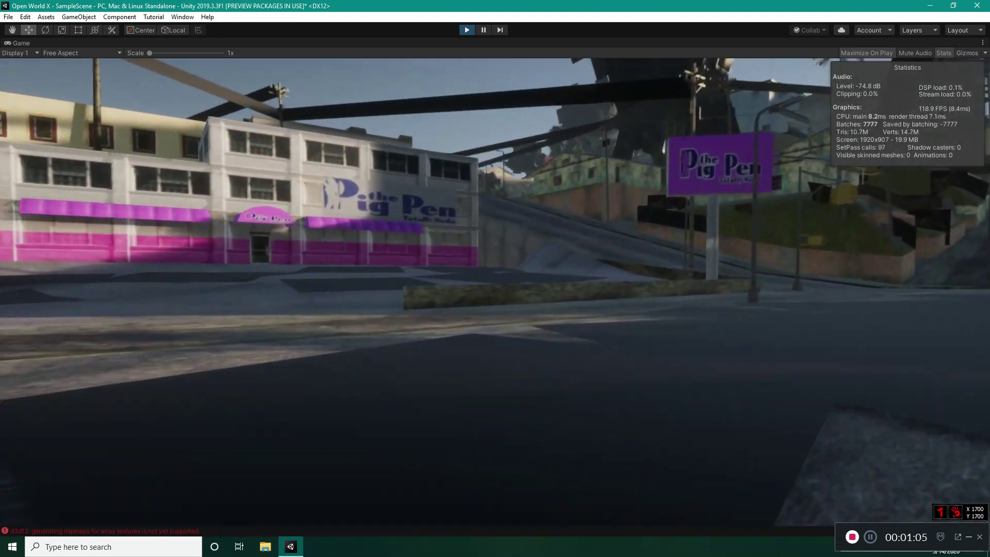
pyautogui.press('w')
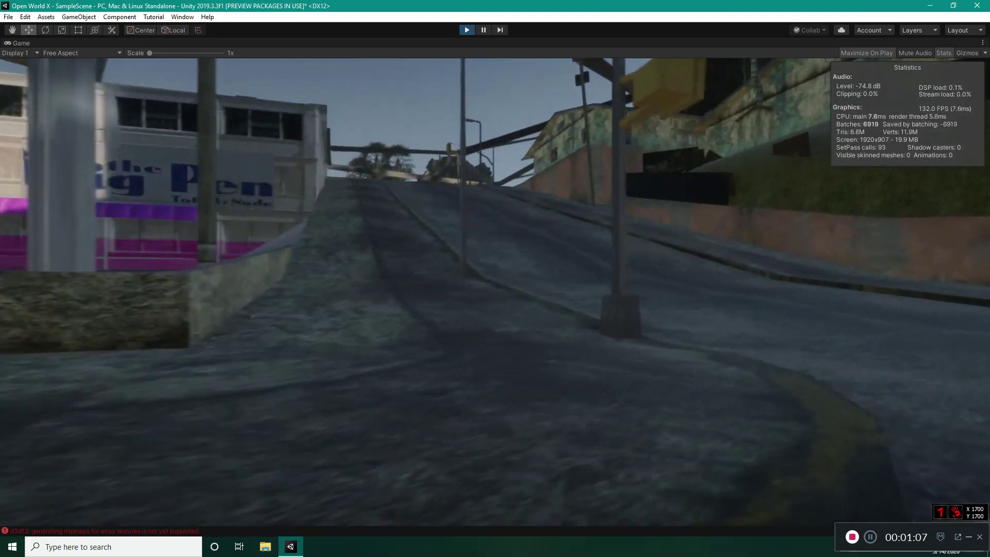
pyautogui.press('w')
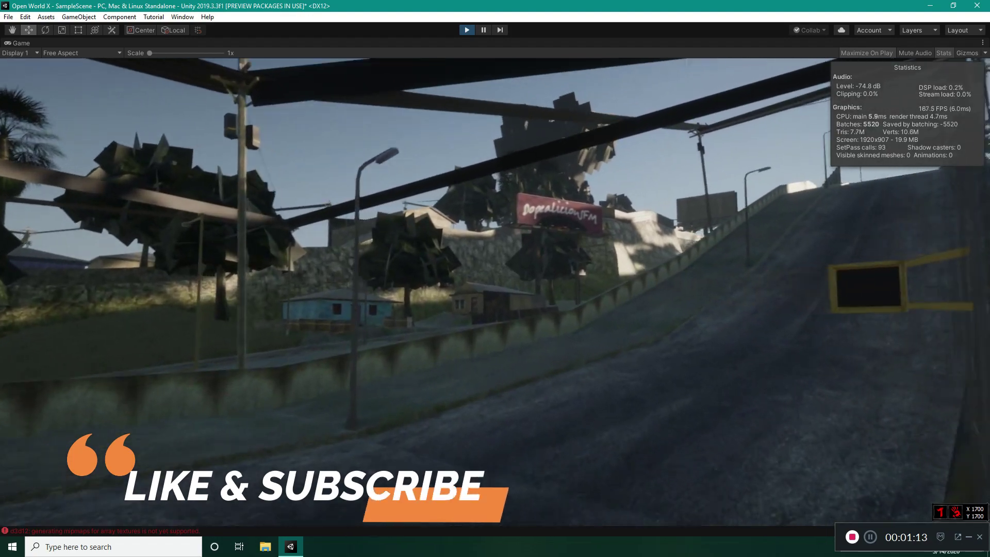
pyautogui.press('w')
pyautogui.press('w')
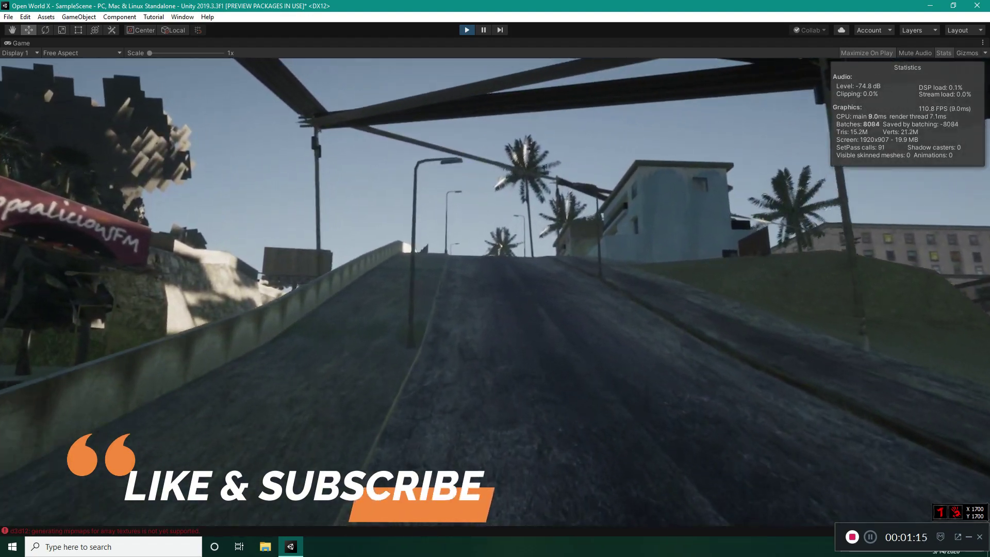
pyautogui.press('w')
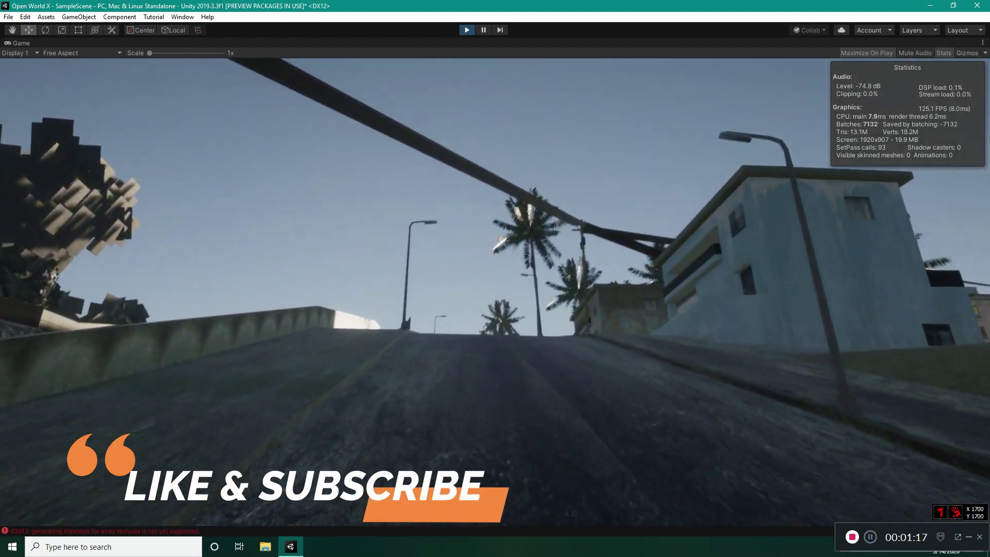
pyautogui.press('w')
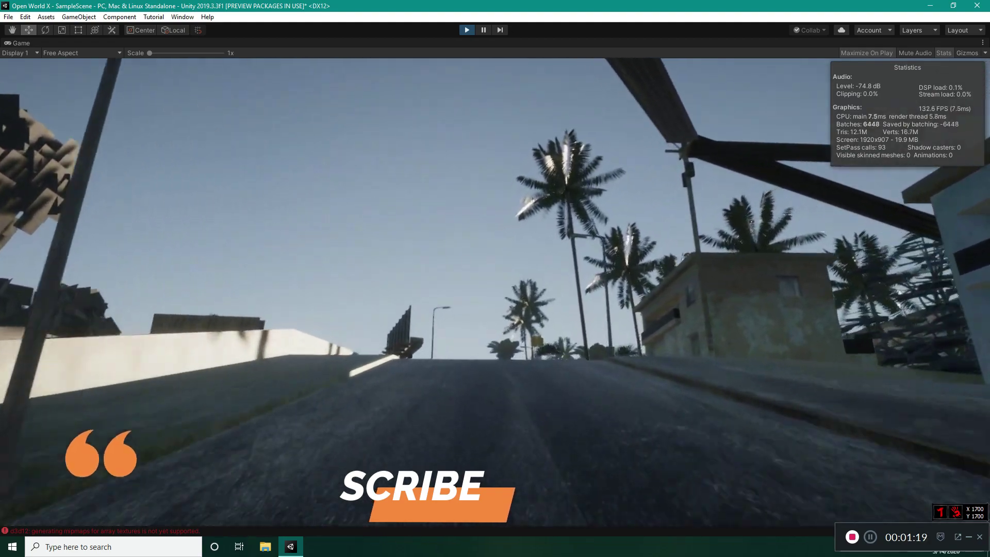
pyautogui.press('w')
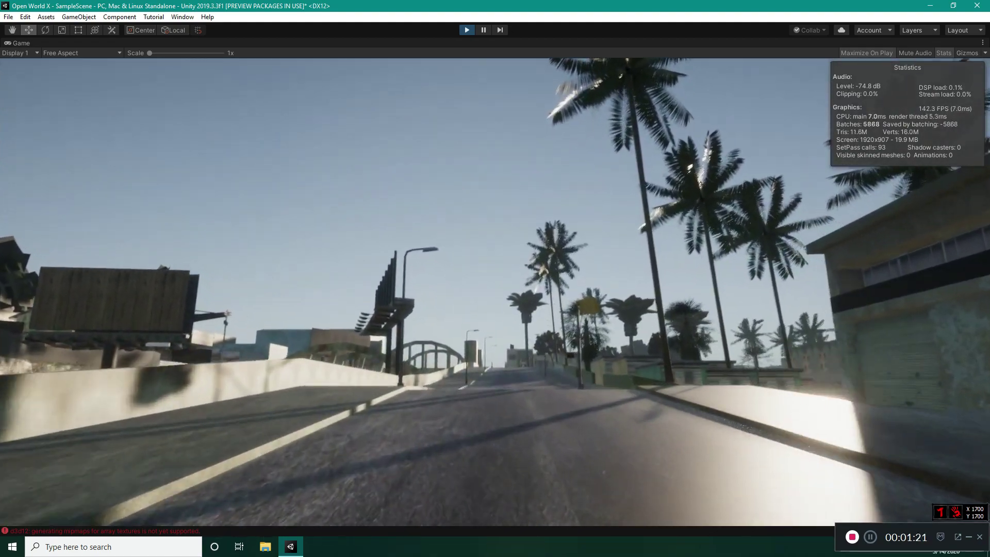
pyautogui.press('w')
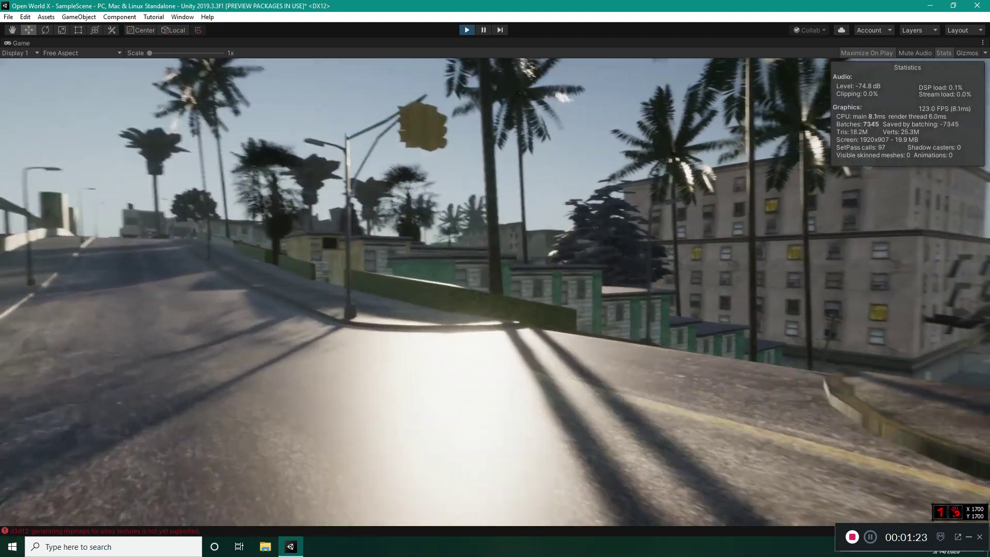
pyautogui.press('w')
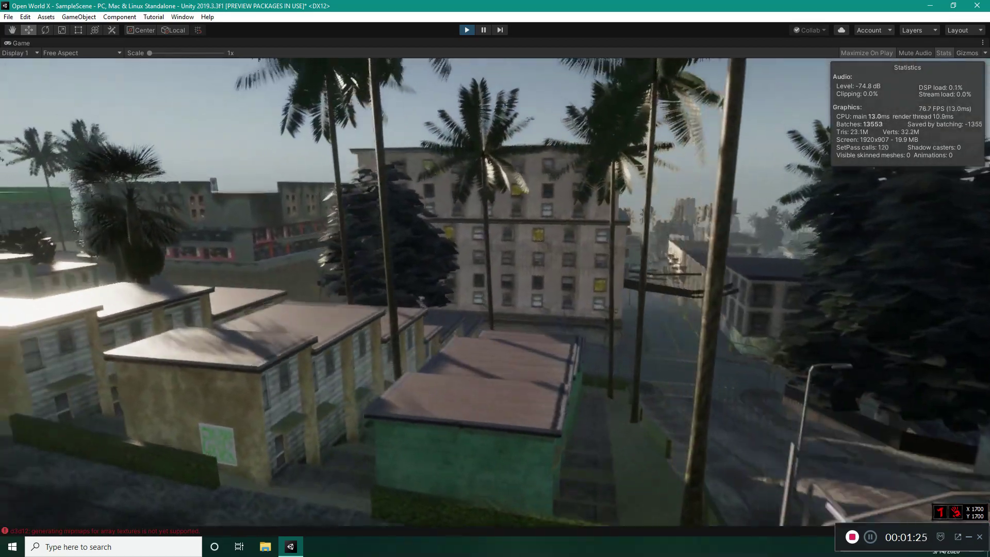
pyautogui.press('w')
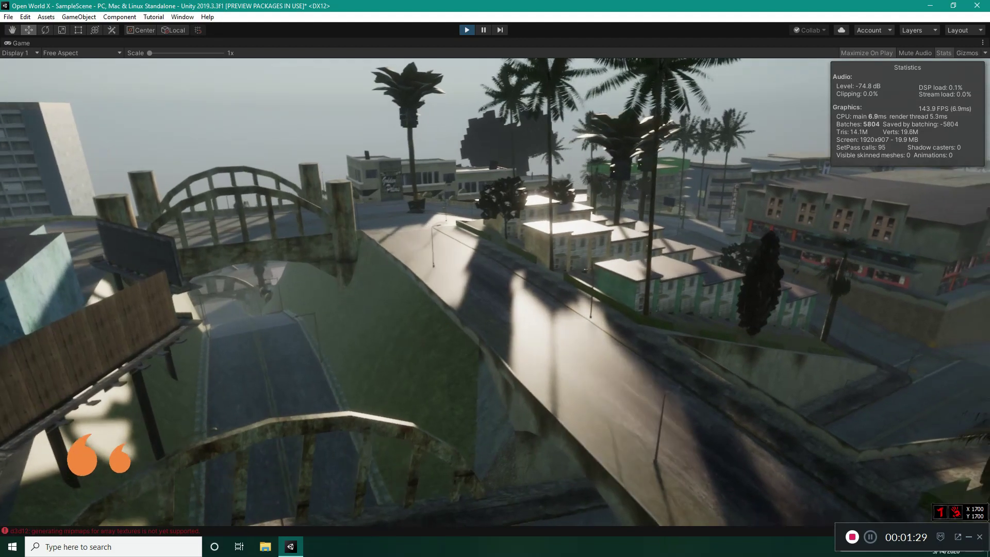
pyautogui.press('a')
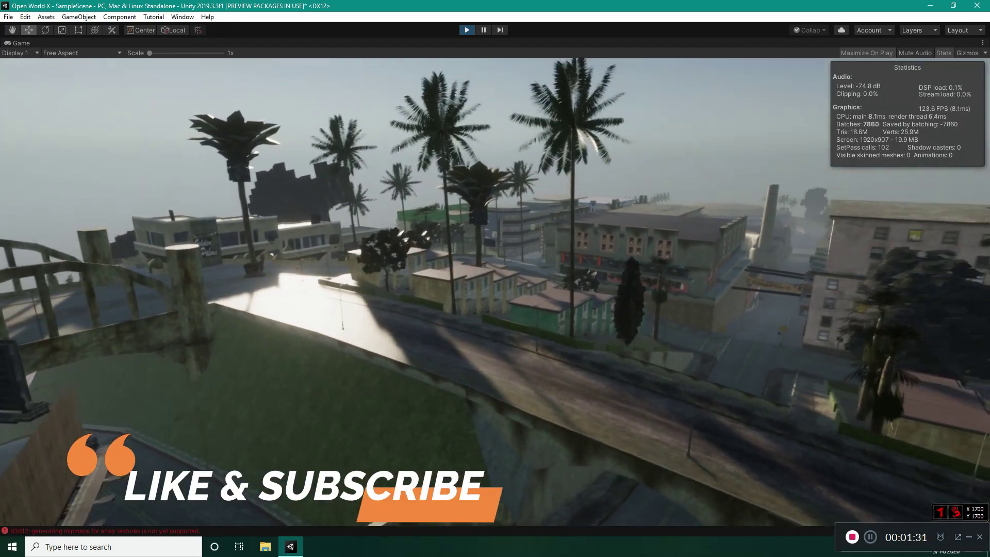
pyautogui.press('a')
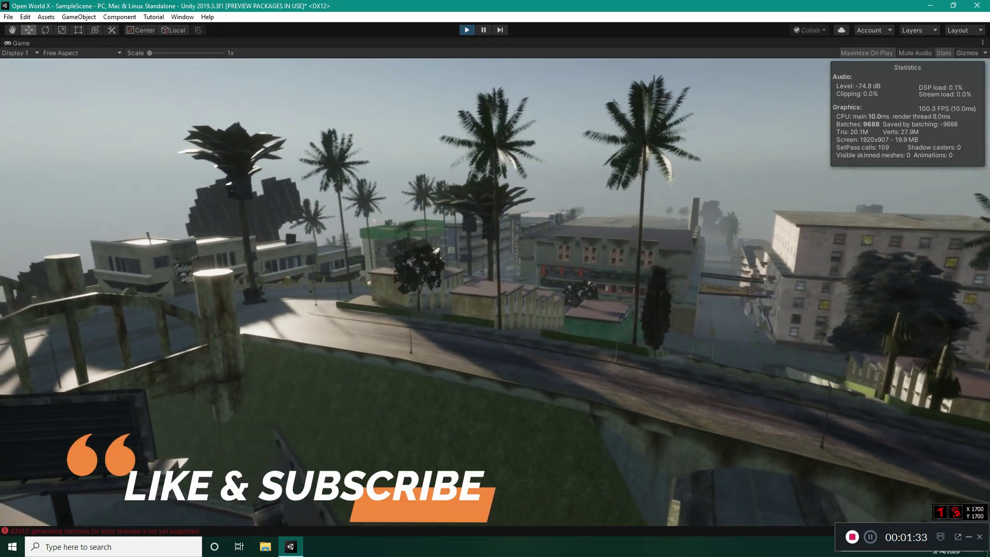
pyautogui.press('w')
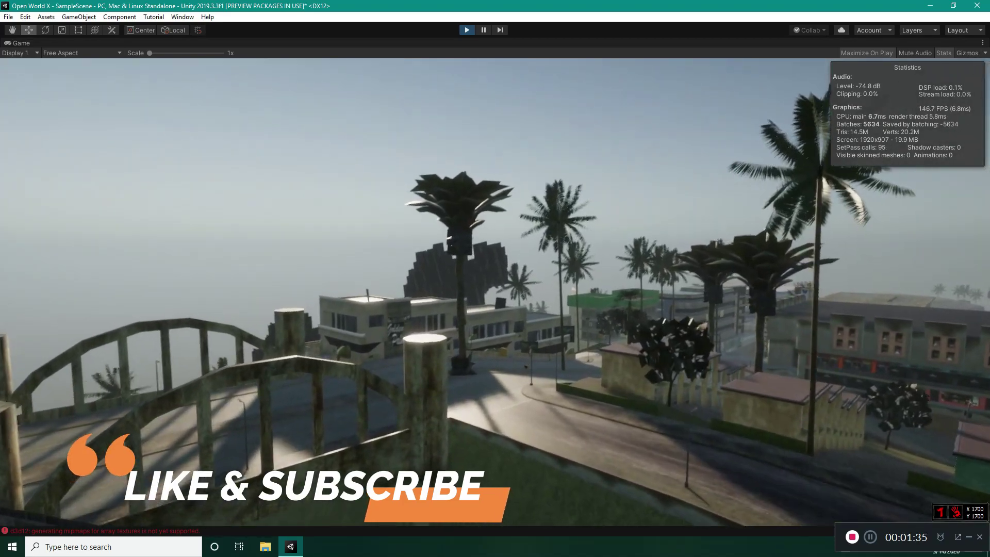
pyautogui.press('w')
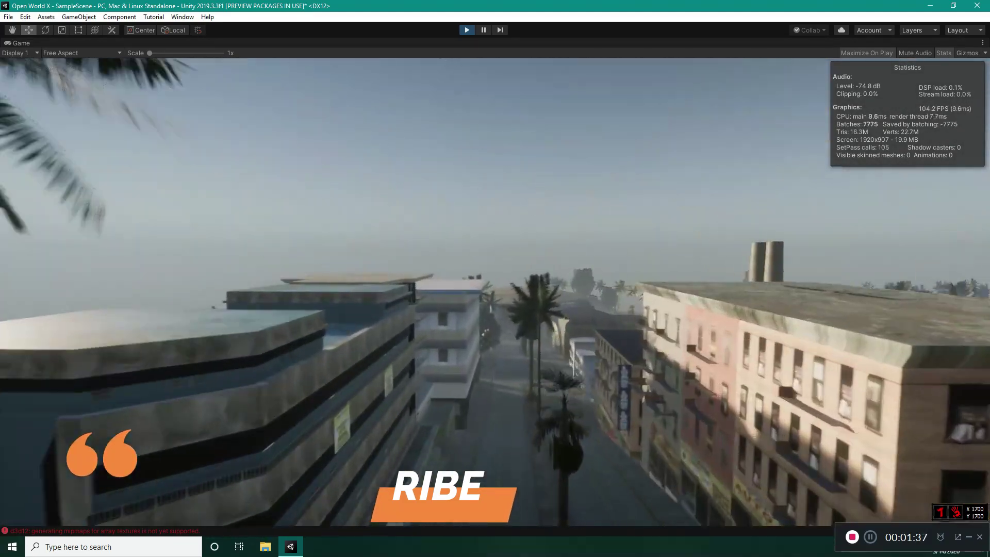